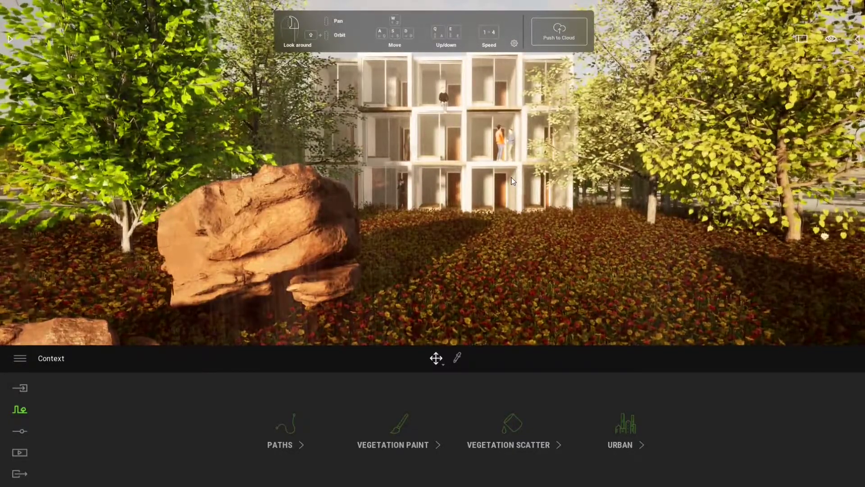
Start pushing the scene to Twinmotion Cloud and request sign-in with the Epic Games account.
{"action": "left_click", "coordinate": [20, 452]}
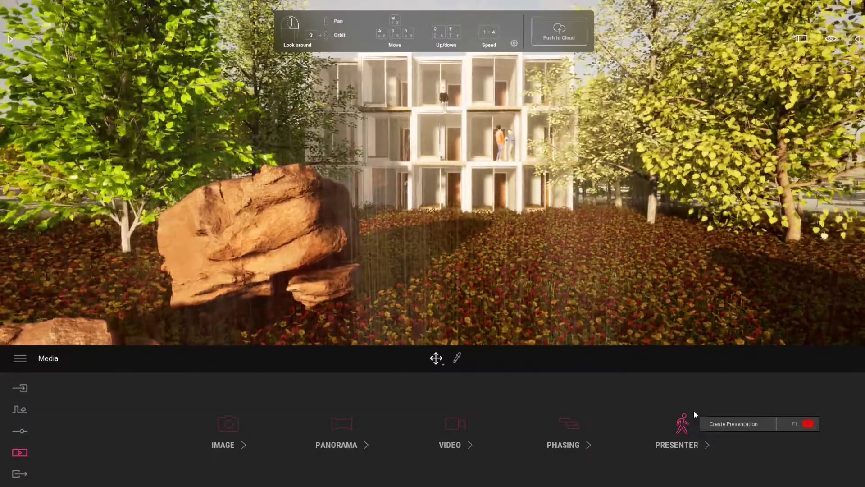
{"action": "left_click", "coordinate": [561, 39]}
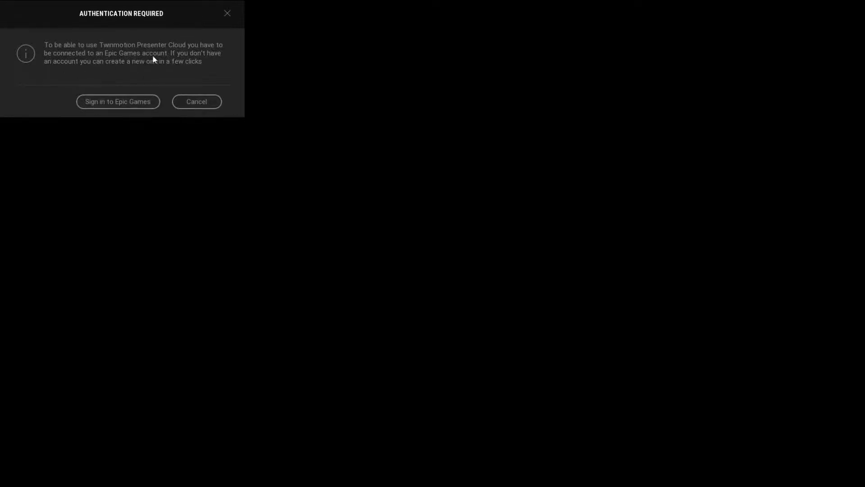
{"action": "left_click", "coordinate": [114, 103]}
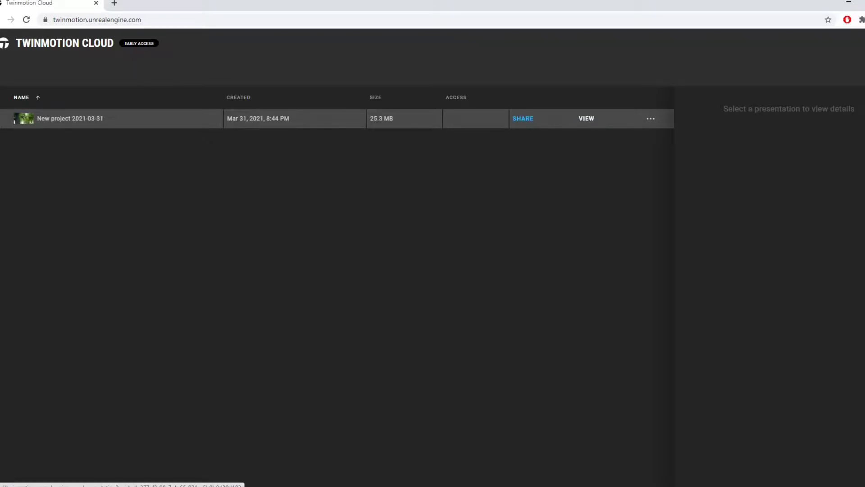
View the New project 2021-03-31 presentation from Twinmotion Cloud and walk around its willow trees.
{"action": "left_click", "coordinate": [586, 118]}
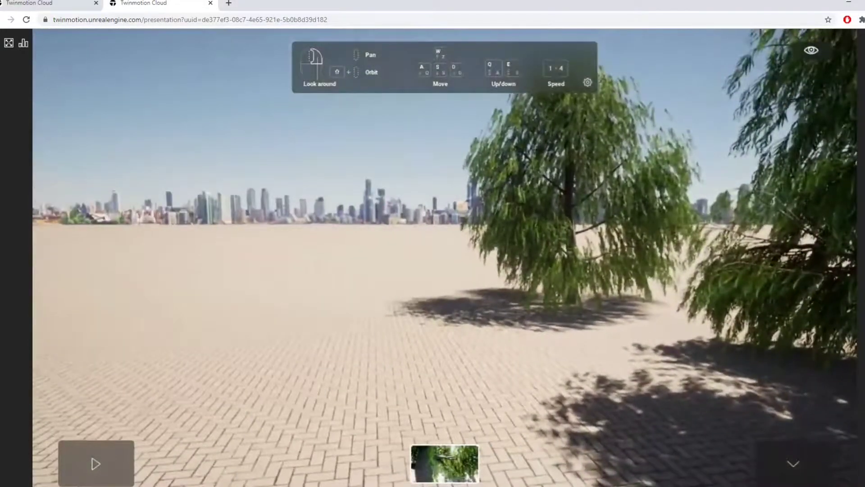
{"action": "right_click_drag", "start_coordinate": [445, 257], "coordinate": [676, 254]}
{"action": "right_click_drag", "start_coordinate": [495, 257], "coordinate": [320, 277]}
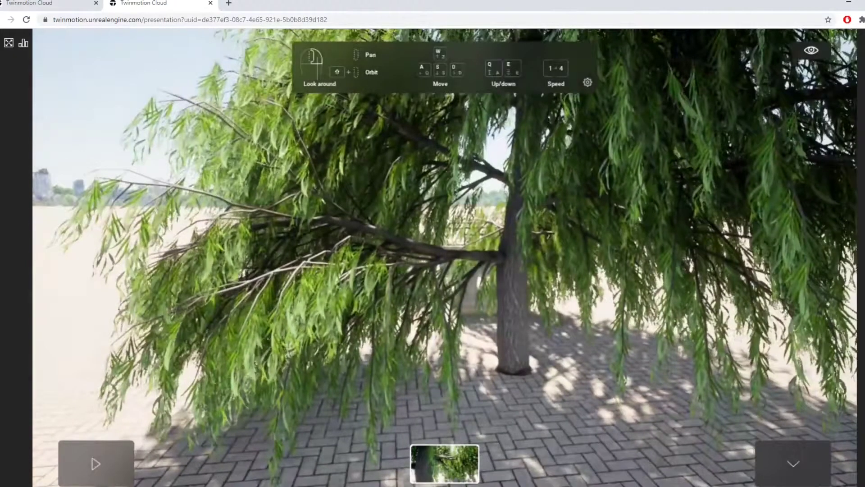
{"action": "key", "text": "w"}
{"action": "key", "text": "a"}
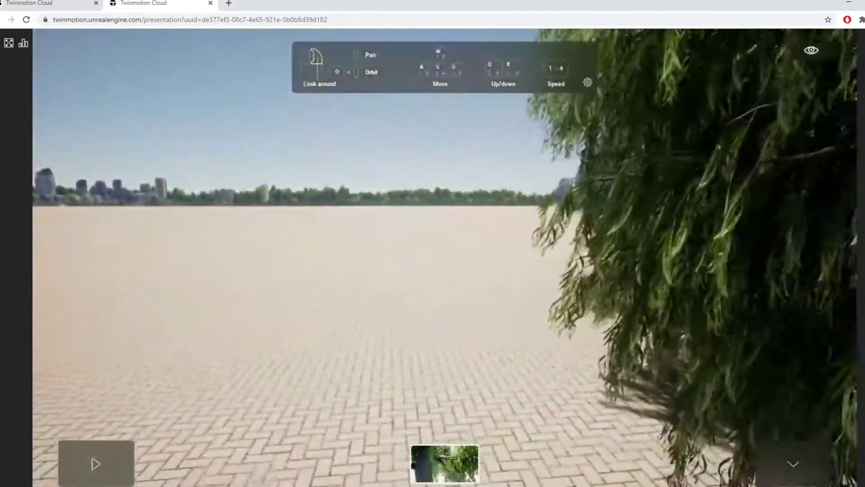
{"action": "right_click_drag", "start_coordinate": [405, 274], "coordinate": [653, 261]}
{"action": "key", "text": "w"}
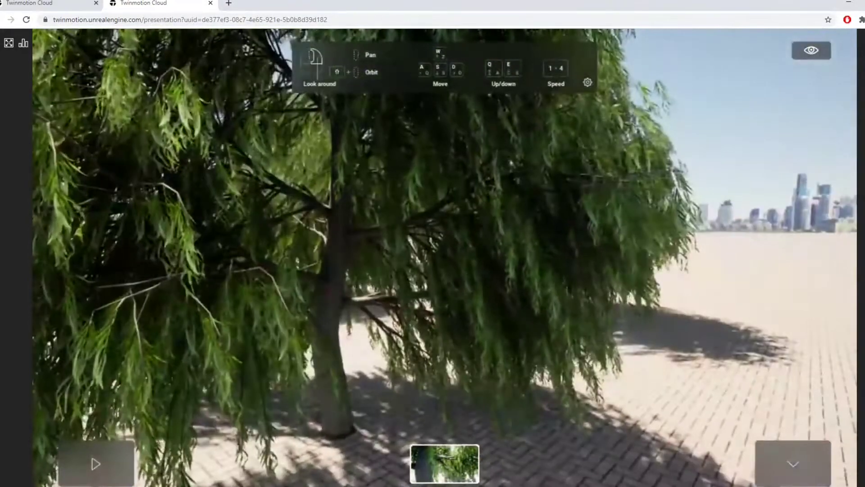
Change the time of day in the cloud presentation and inspect the willow tree under the new lighting.
{"action": "mouse_move", "coordinate": [811, 50]}
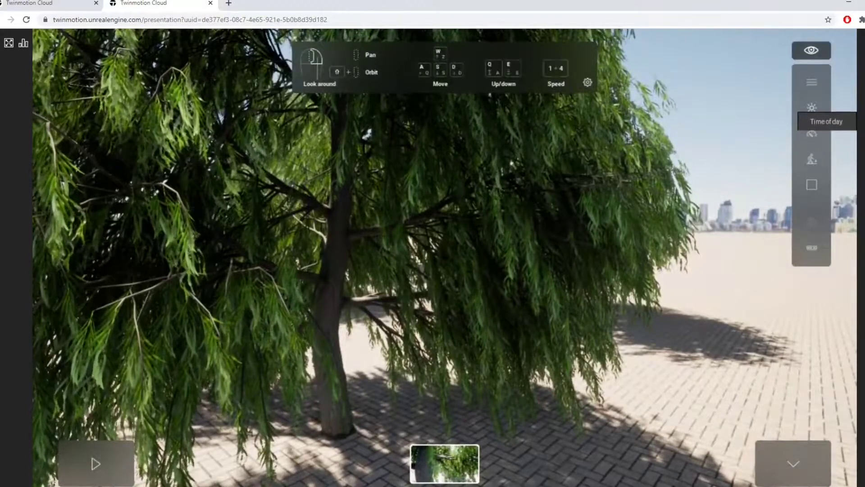
{"action": "left_click", "coordinate": [811, 108]}
{"action": "left_click_drag", "start_coordinate": [739, 170], "coordinate": [739, 145]}
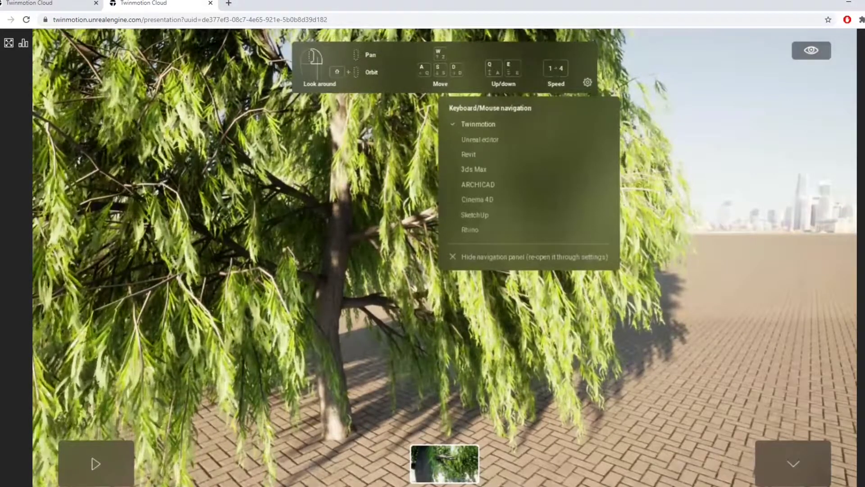
{"action": "left_click", "coordinate": [811, 50]}
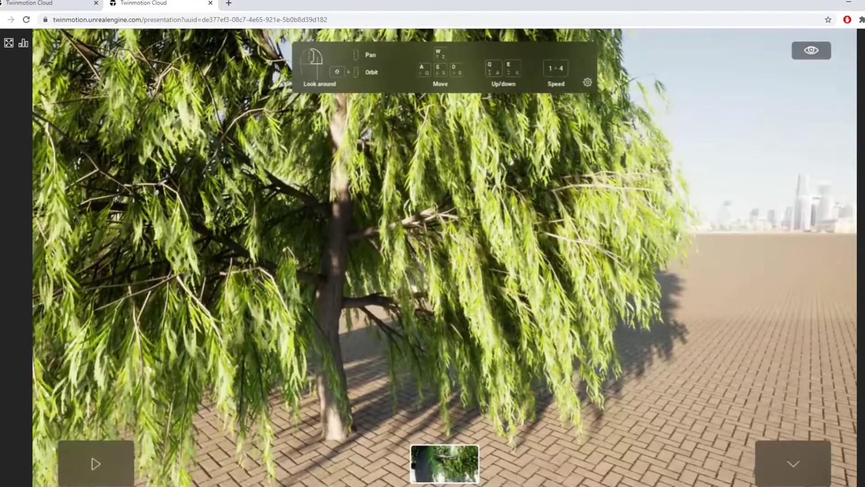
{"action": "key", "text": "a"}
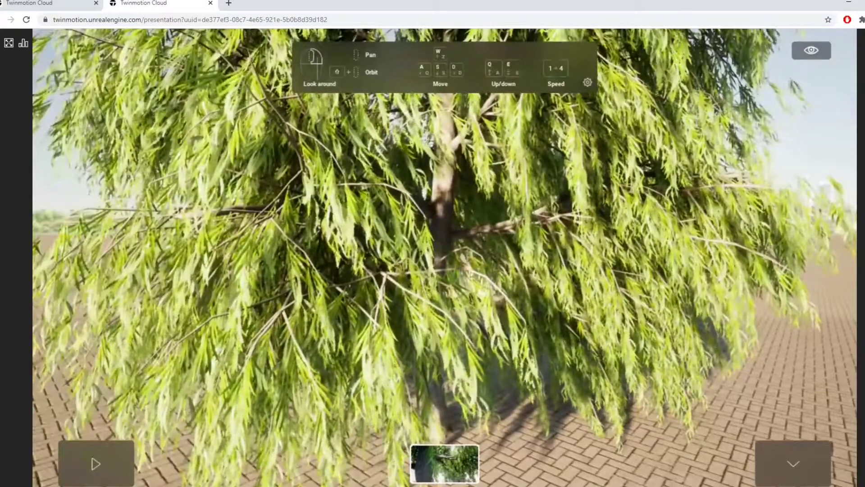
{"action": "key", "text": "d"}
{"action": "key", "text": "d"}
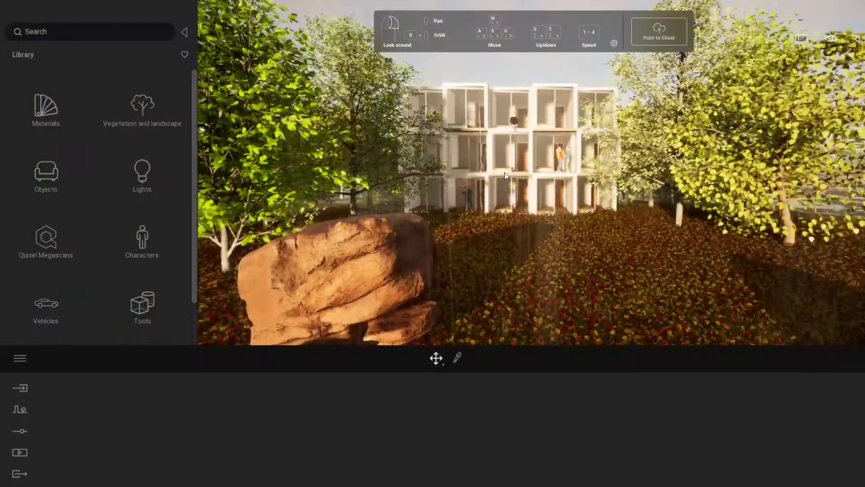
In Twinmotion, find the Quixel Megascans 3D boulders under Nature, Rock and mark the first Canyon Sandstone Boulder as a favorite.
{"action": "left_click", "coordinate": [51, 235]}
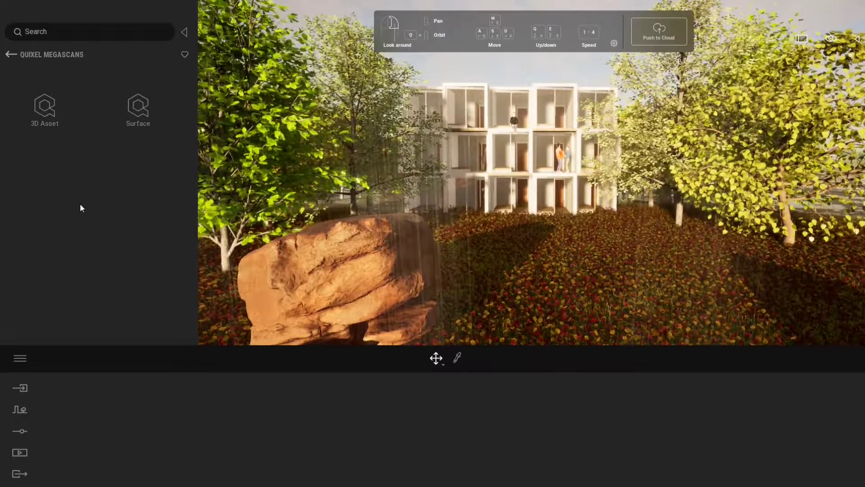
{"action": "left_click", "coordinate": [45, 108]}
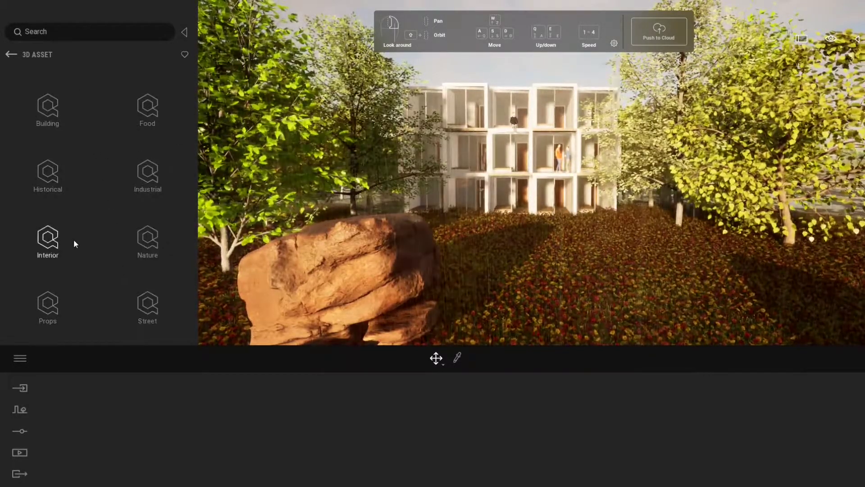
{"action": "left_click", "coordinate": [144, 240]}
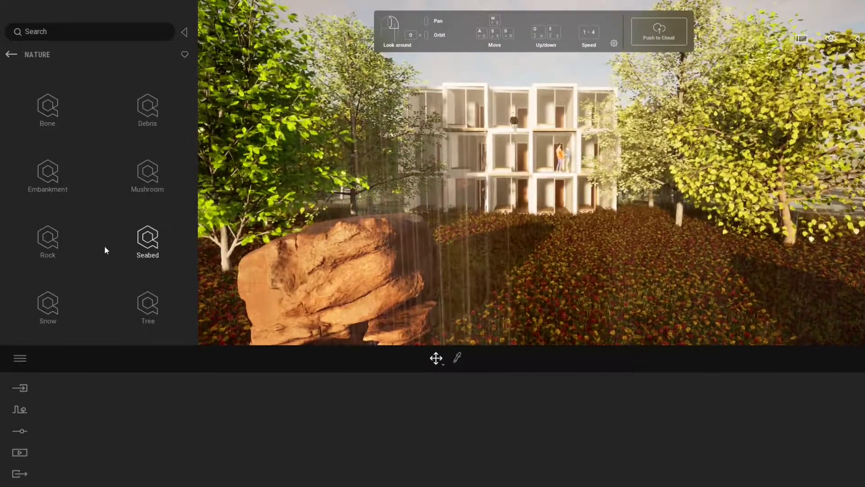
{"action": "left_click", "coordinate": [60, 244]}
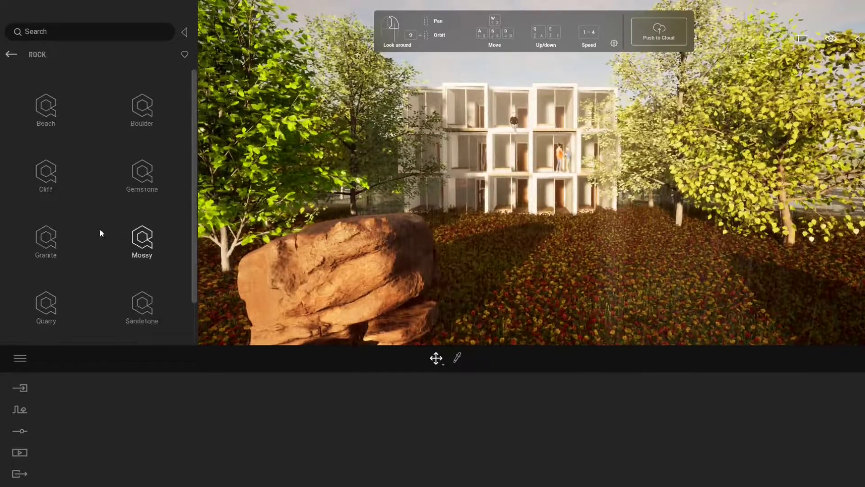
{"action": "left_click", "coordinate": [72, 115]}
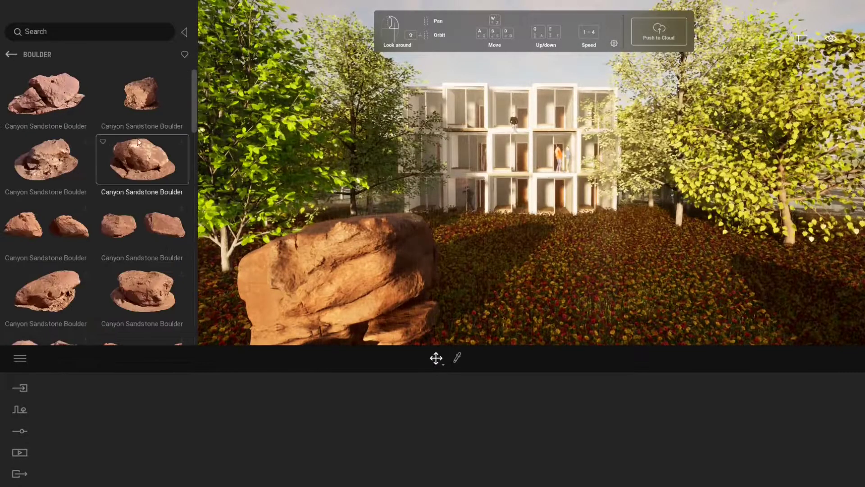
{"action": "left_click", "coordinate": [8, 71]}
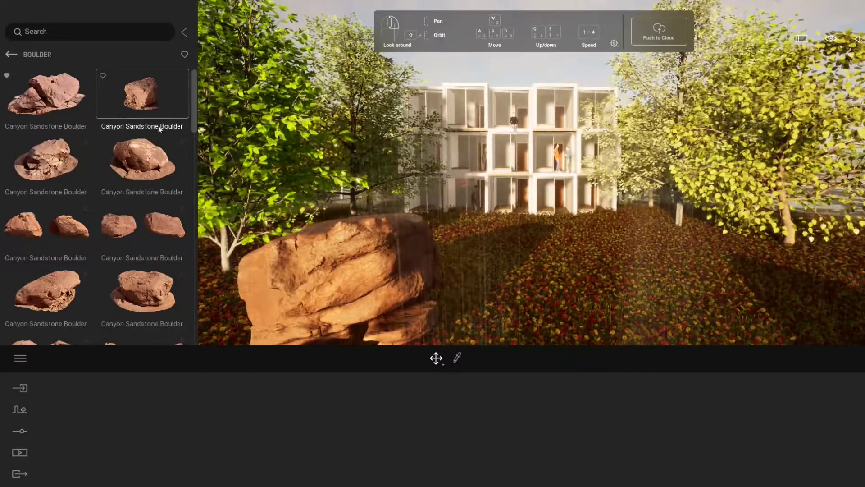
Examine the range of boulder assets in the collection, from canyon sandstone to Icelandic and chiseled rocks.
{"action": "scroll", "coordinate": [94, 233], "scroll_direction": "down", "scroll_amount": 2}
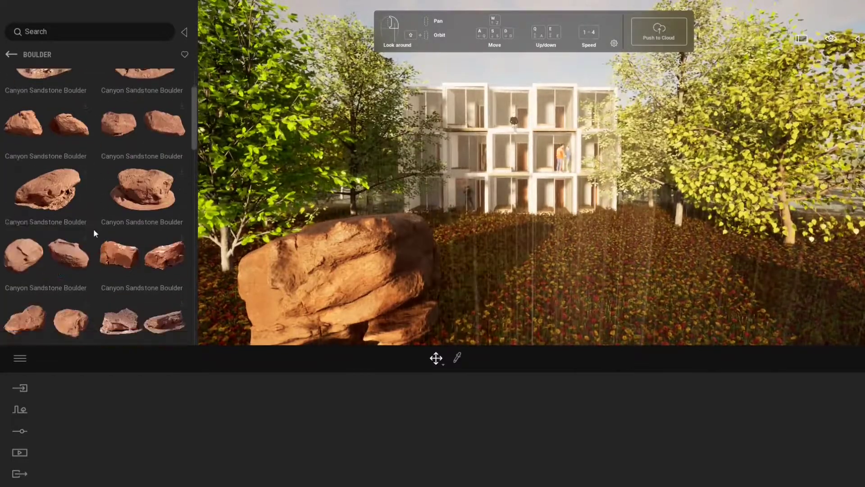
{"action": "scroll", "coordinate": [95, 228], "scroll_direction": "down", "scroll_amount": 1}
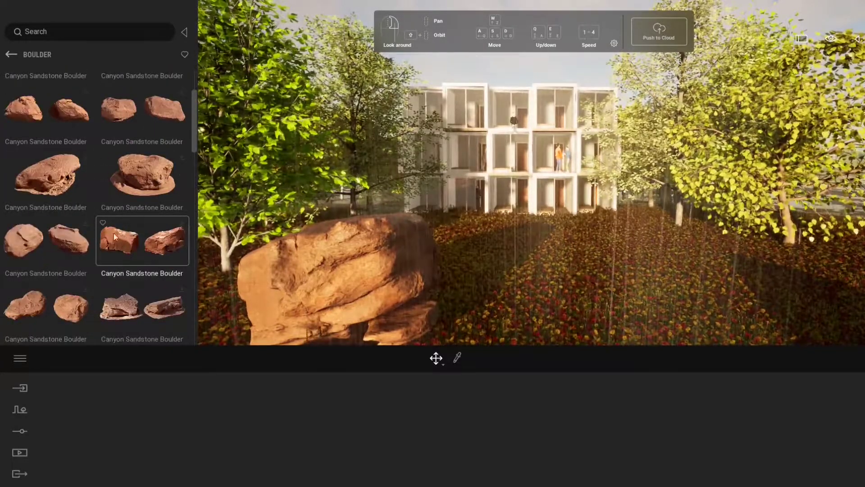
{"action": "scroll", "coordinate": [129, 250], "scroll_direction": "down", "scroll_amount": 5}
{"action": "scroll", "coordinate": [129, 255], "scroll_direction": "down", "scroll_amount": 8}
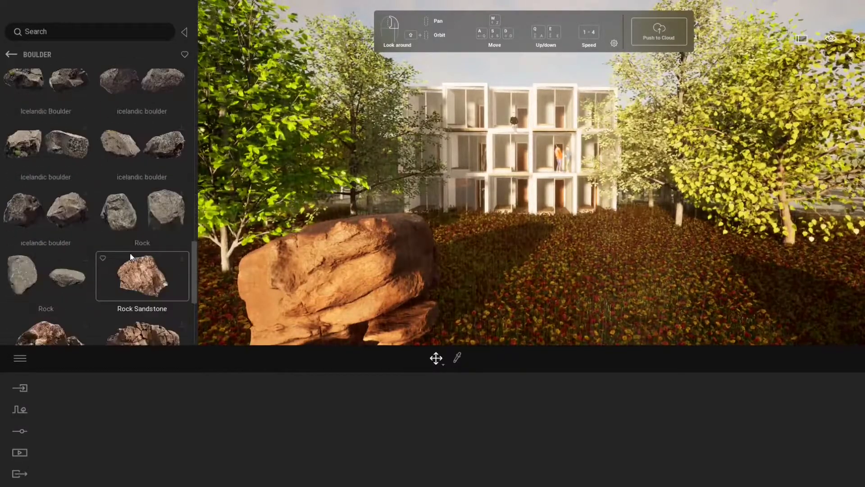
{"action": "scroll", "coordinate": [130, 256], "scroll_direction": "down", "scroll_amount": 5}
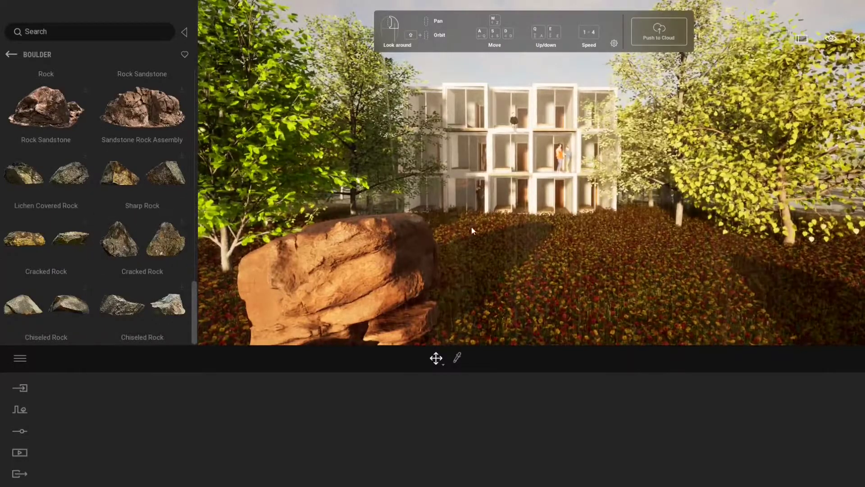
{"action": "right_click_drag", "start_coordinate": [471, 229], "coordinate": [497, 224]}
{"action": "scroll", "coordinate": [118, 210], "scroll_direction": "up", "scroll_amount": 1}
{"action": "scroll", "coordinate": [118, 208], "scroll_direction": "up", "scroll_amount": 10}
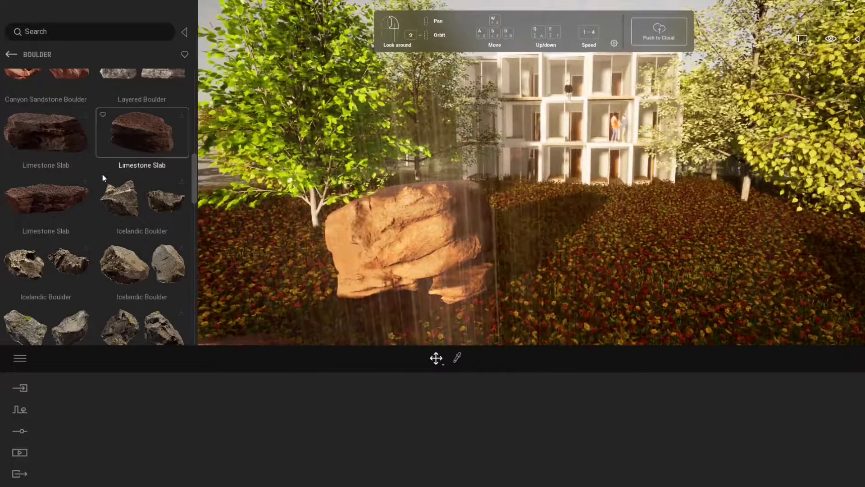
{"action": "scroll", "coordinate": [103, 180], "scroll_direction": "up", "scroll_amount": 3}
{"action": "scroll", "coordinate": [120, 213], "scroll_direction": "up", "scroll_amount": 6}
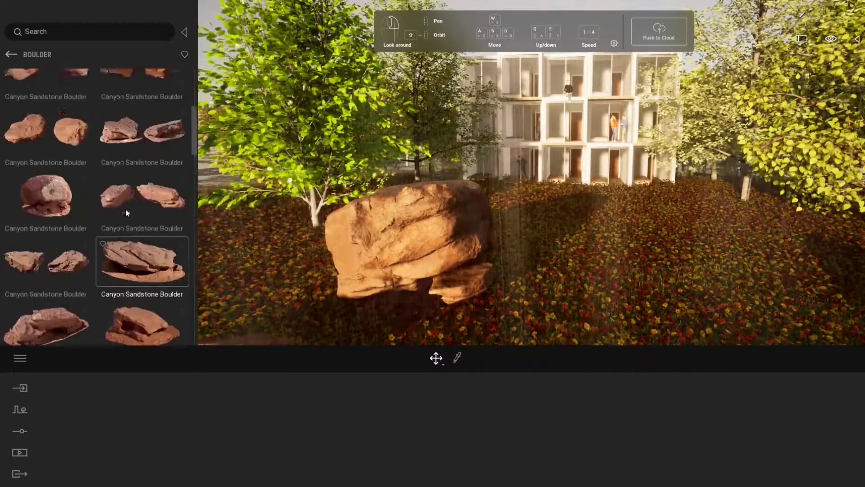
Place the second Canyon Sandstone Boulder asset in the flower field beside the existing large boulder.
{"action": "left_click", "coordinate": [141, 112]}
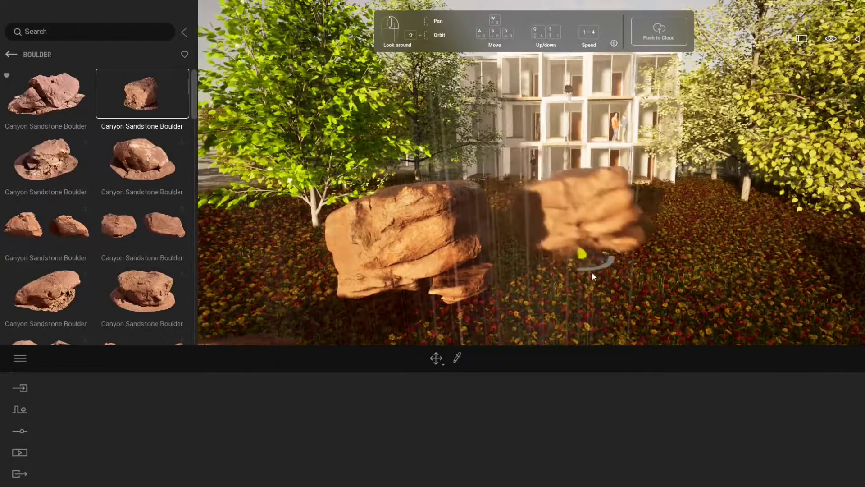
{"action": "key", "text": "s"}
{"action": "left_click", "coordinate": [421, 285]}
{"action": "key", "text": "a"}
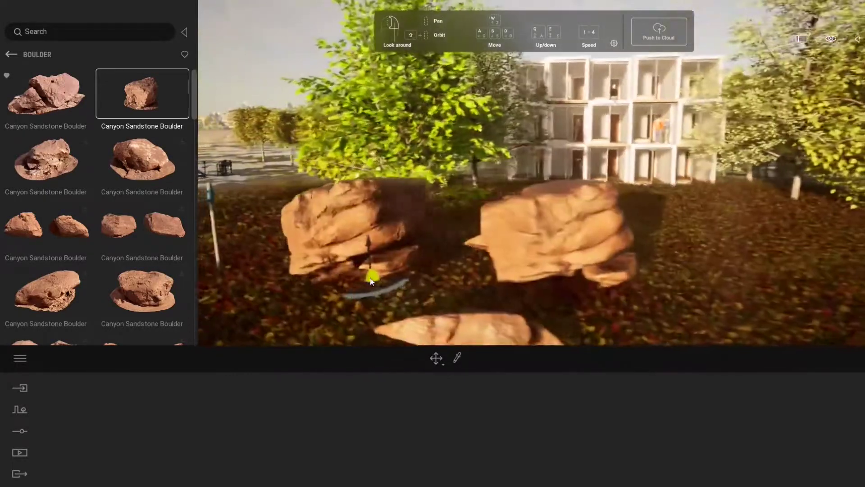
{"action": "left_click", "coordinate": [360, 294]}
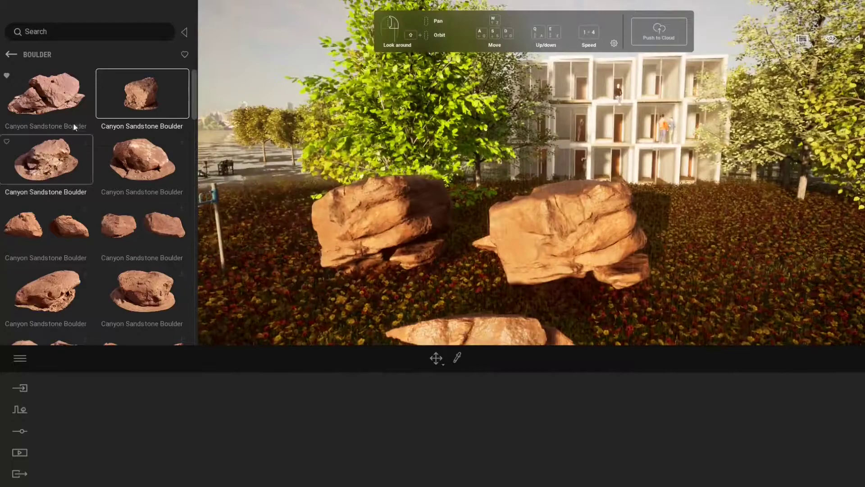
Place the favorited Canyon Sandstone Boulder in front of the two large boulders, next to the existing low rock.
{"action": "left_click", "coordinate": [77, 129]}
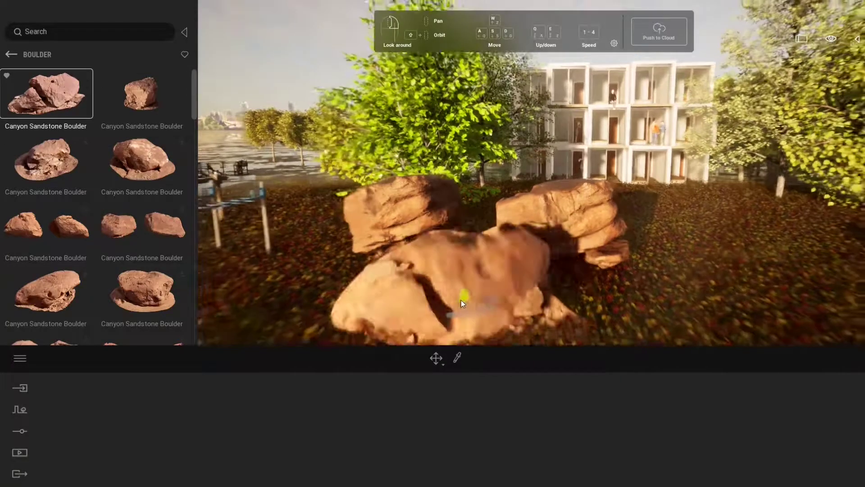
{"action": "left_click", "coordinate": [461, 300]}
{"action": "key", "text": "s"}
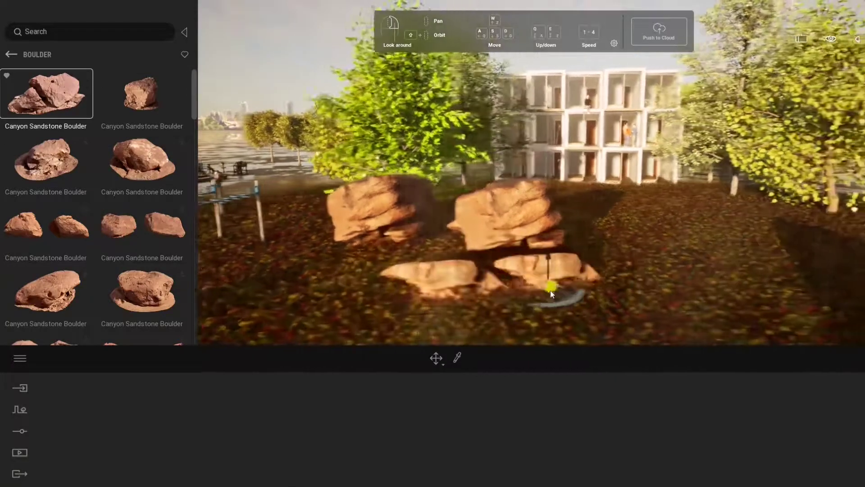
{"action": "left_click", "coordinate": [540, 293]}
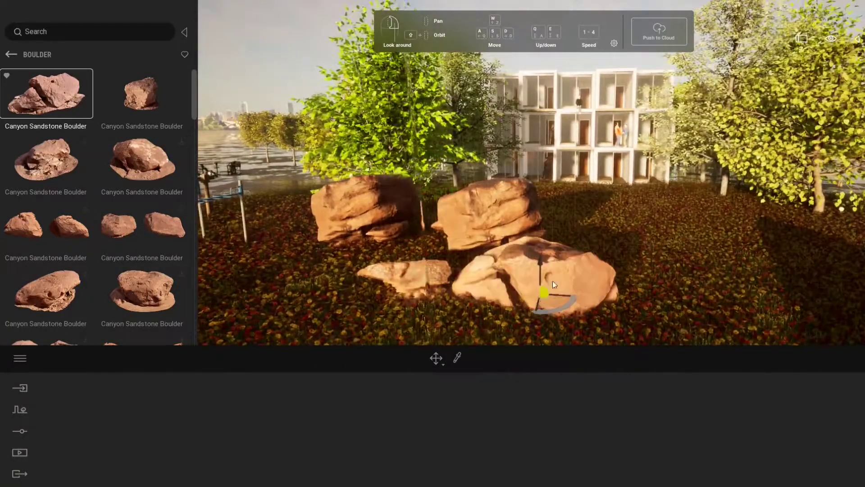
Browse the Gemstone and Beach rock collections, and return to the Nature category of the 3D assets.
{"action": "left_click", "coordinate": [13, 55]}
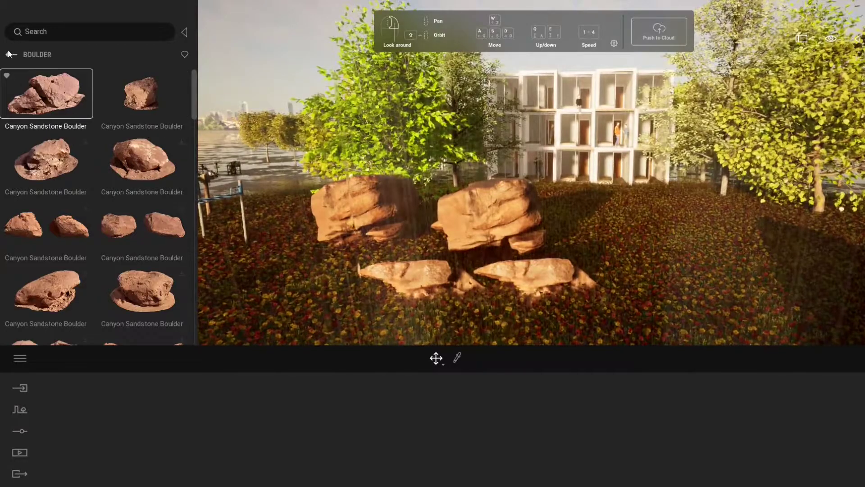
{"action": "left_click", "coordinate": [139, 180]}
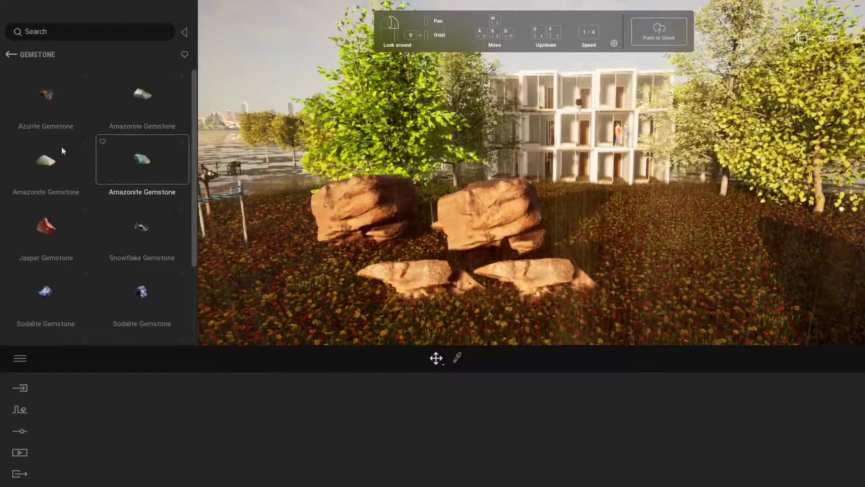
{"action": "left_click", "coordinate": [12, 55]}
{"action": "left_click", "coordinate": [84, 122]}
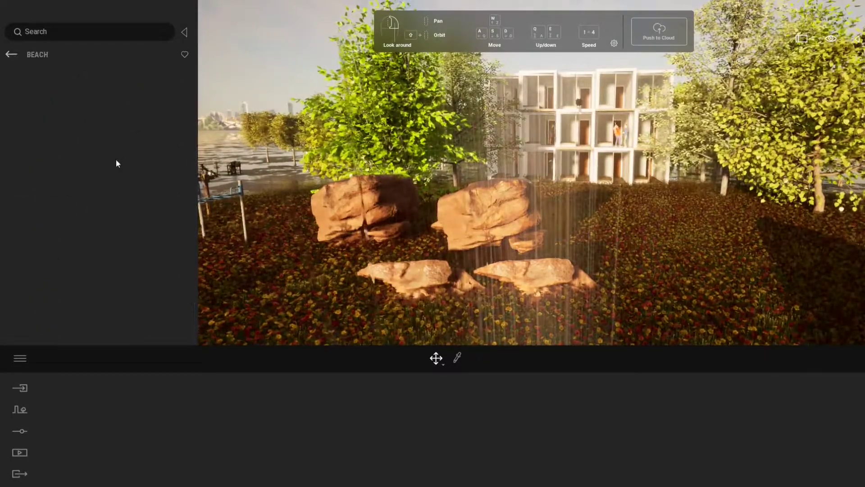
{"action": "scroll", "coordinate": [136, 207], "scroll_direction": "down", "scroll_amount": 5}
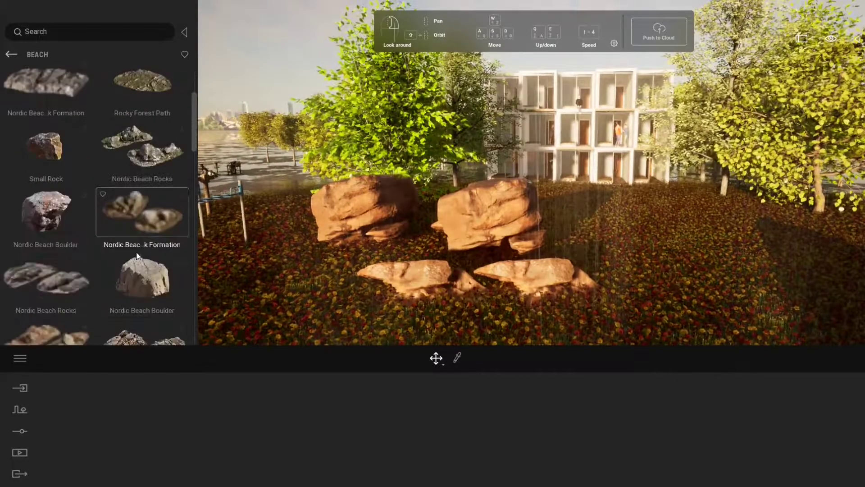
{"action": "left_click", "coordinate": [11, 58]}
{"action": "left_click", "coordinate": [10, 58]}
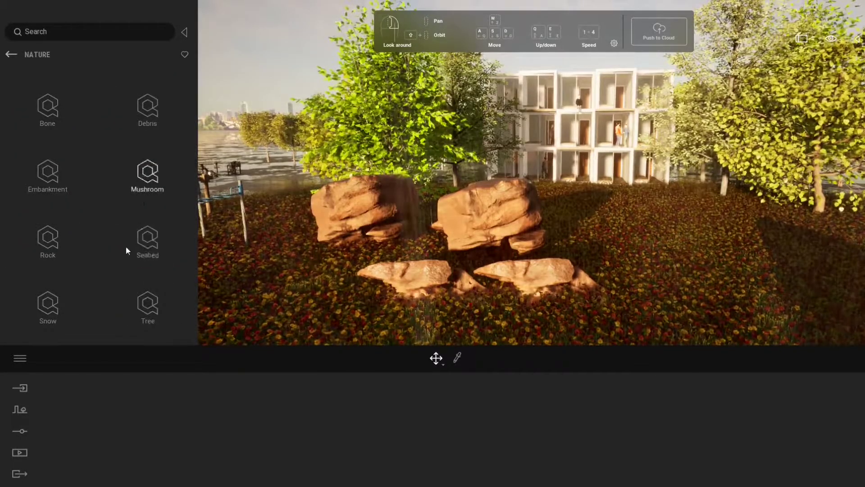
Open the Building category of the 3D assets and view its Balcony collection.
{"action": "left_click", "coordinate": [8, 53]}
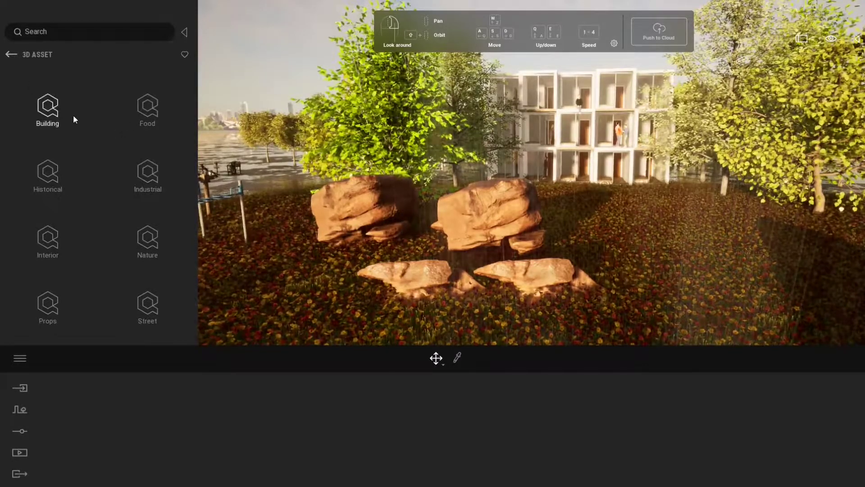
{"action": "left_click", "coordinate": [47, 112]}
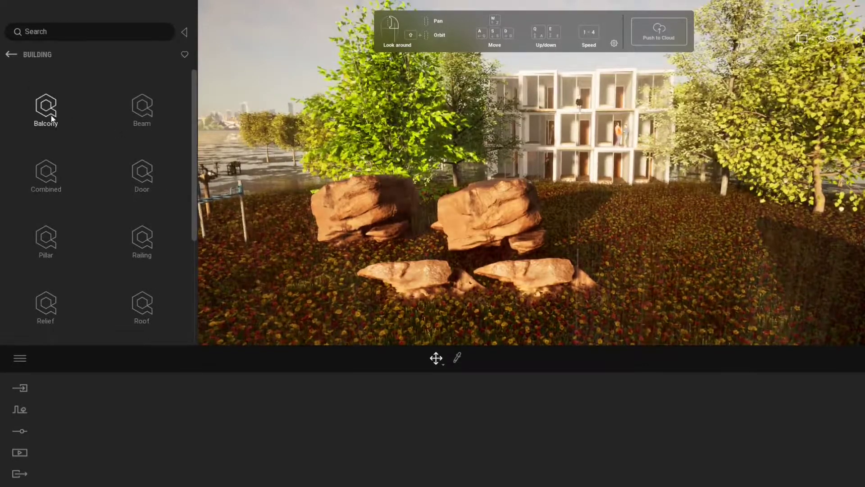
{"action": "left_click", "coordinate": [47, 110]}
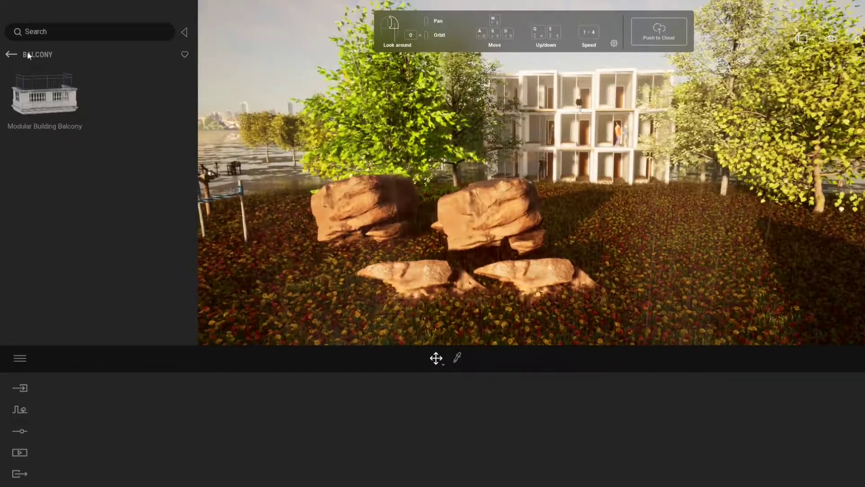
{"action": "left_click", "coordinate": [11, 54]}
Browse the modular windows, bases and corners in the Wall collection of the Building assets.
{"action": "scroll", "coordinate": [68, 208], "scroll_direction": "down", "scroll_amount": 4}
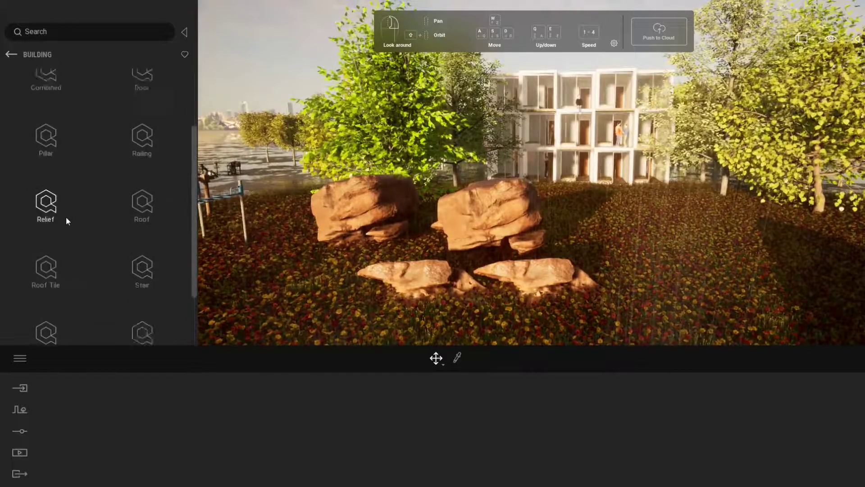
{"action": "left_click", "coordinate": [138, 251]}
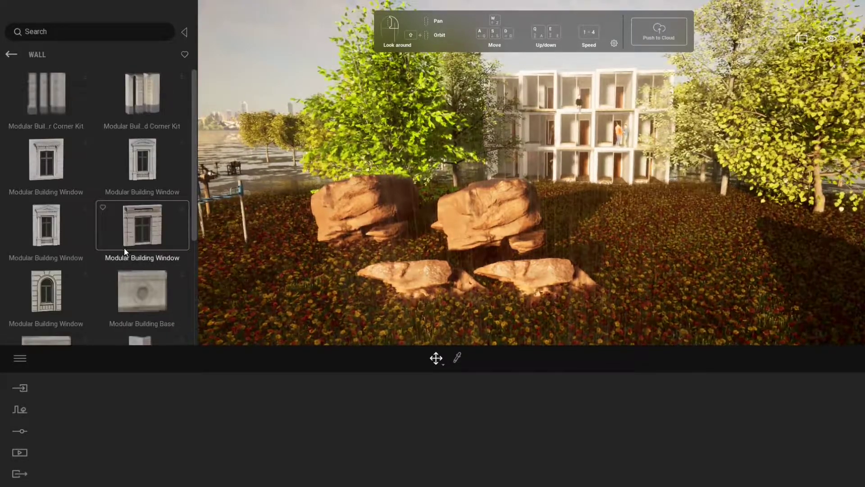
{"action": "scroll", "coordinate": [99, 196], "scroll_direction": "down", "scroll_amount": 3}
{"action": "scroll", "coordinate": [99, 195], "scroll_direction": "down", "scroll_amount": 1}
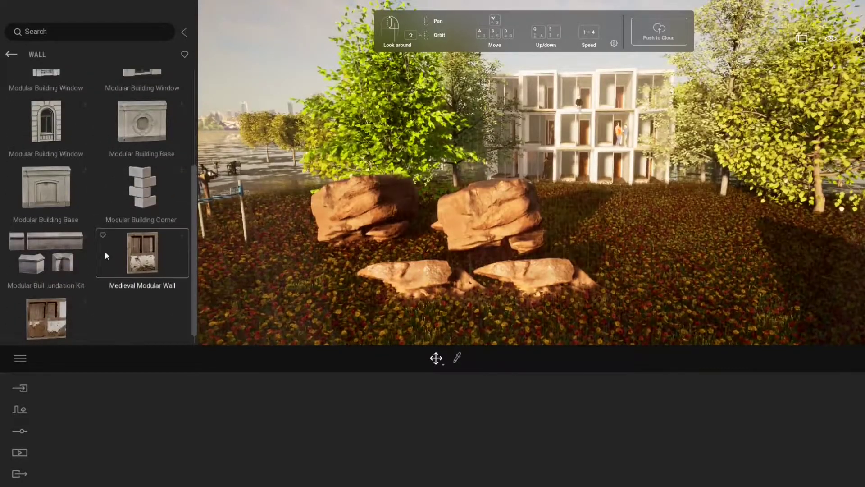
{"action": "scroll", "coordinate": [106, 250], "scroll_direction": "up", "scroll_amount": 4}
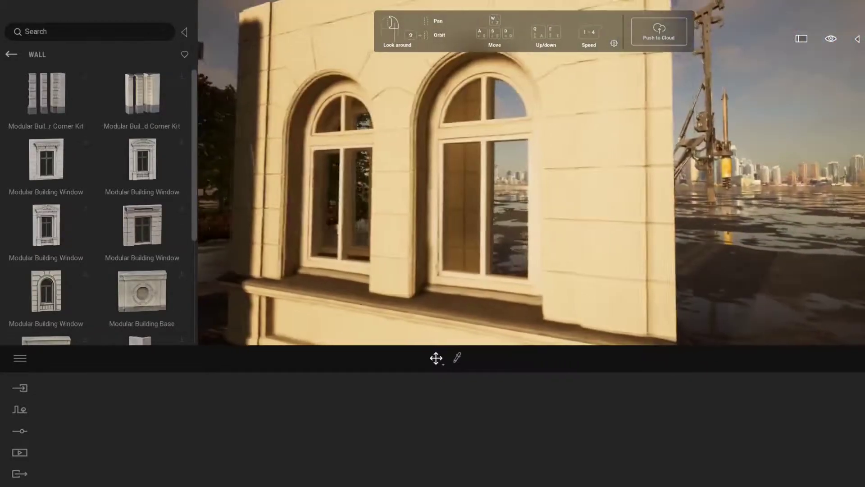
Examine the modular arched-window facade and pillars in the scene alongside the Wall assets.
{"action": "right_click_drag", "start_coordinate": [387, 197], "coordinate": [354, 197]}
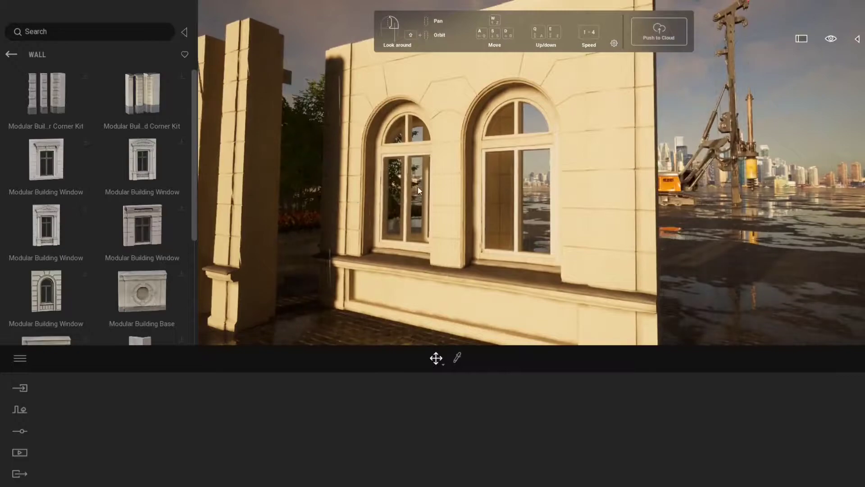
{"action": "mouse_move", "coordinate": [508, 196]}
{"action": "right_mouse_down"}
{"action": "mouse_move", "coordinate": [427, 197]}
{"action": "mouse_move", "coordinate": [512, 199]}
{"action": "right_mouse_up"}
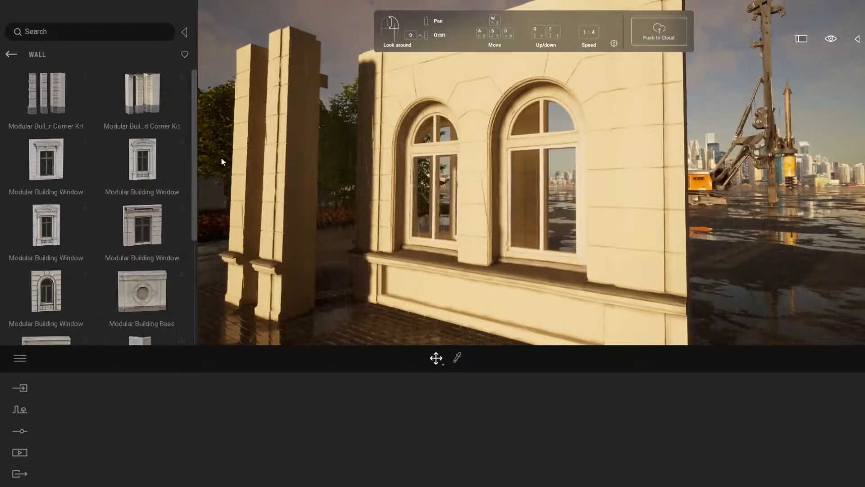
{"action": "scroll", "coordinate": [144, 291], "scroll_direction": "down", "scroll_amount": 2}
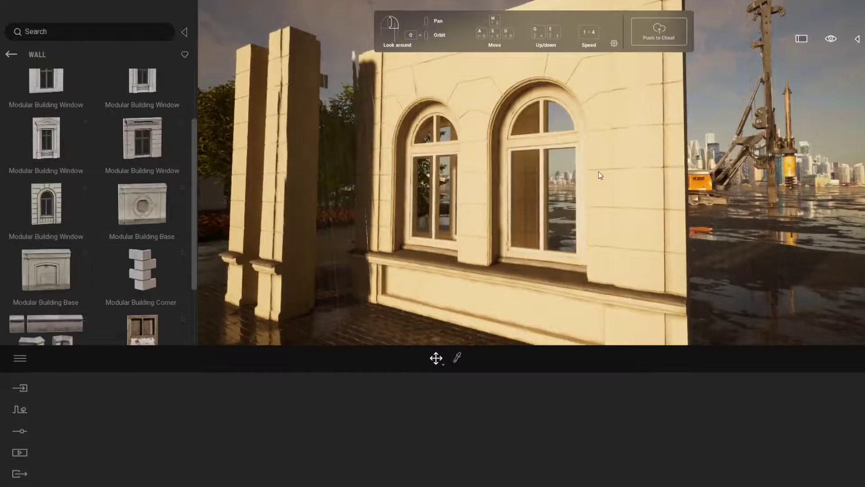
View the Door collection of the Building assets and return to the 3D asset categories.
{"action": "left_click", "coordinate": [10, 56]}
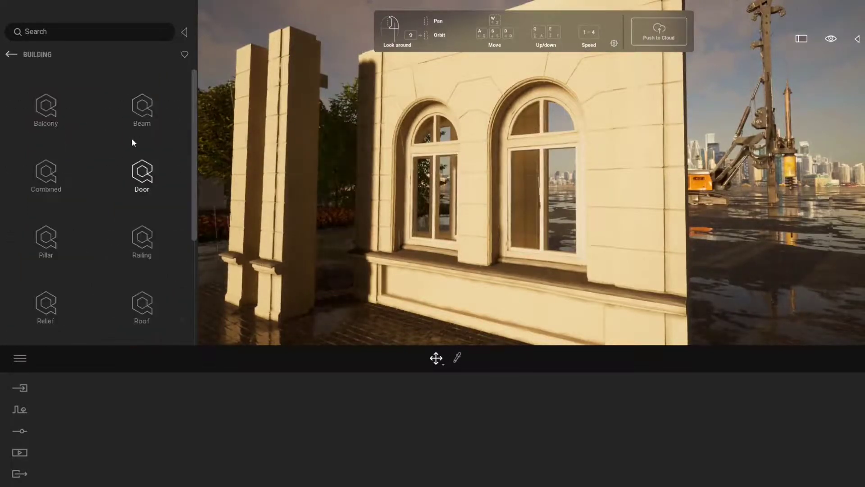
{"action": "left_click", "coordinate": [131, 164]}
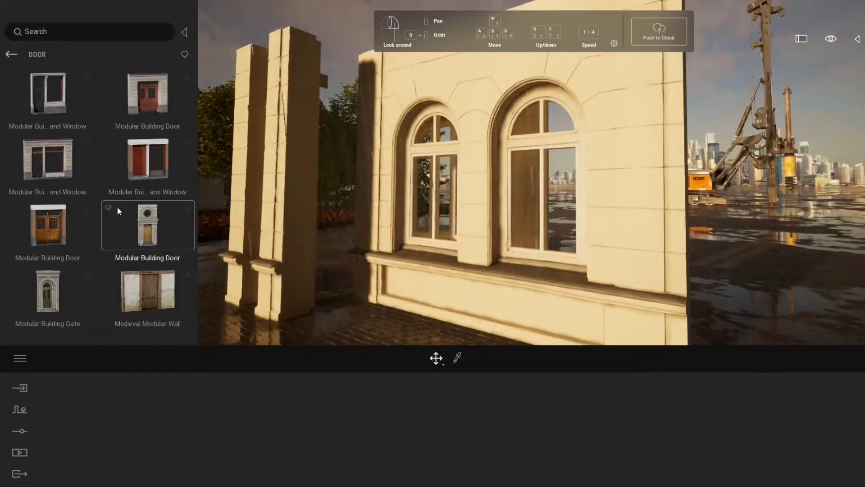
{"action": "left_click", "coordinate": [10, 55]}
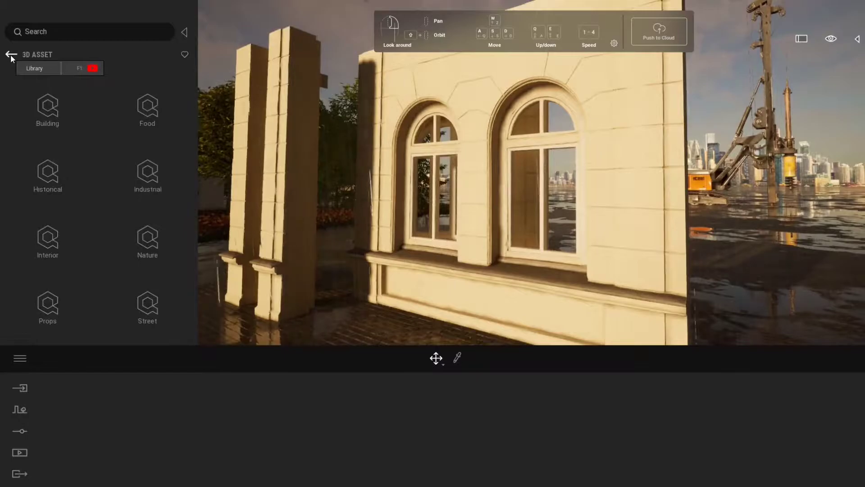
Return the view to the flower field by the apartment building and browse the office Tables collection among the library objects.
{"action": "right_click_drag", "start_coordinate": [298, 106], "coordinate": [245, 107]}
{"action": "key", "text": "w"}
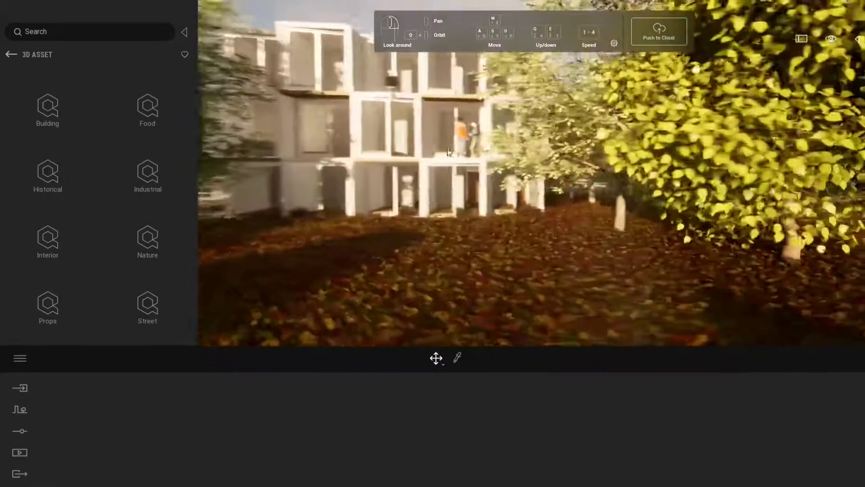
{"action": "left_click", "coordinate": [10, 55]}
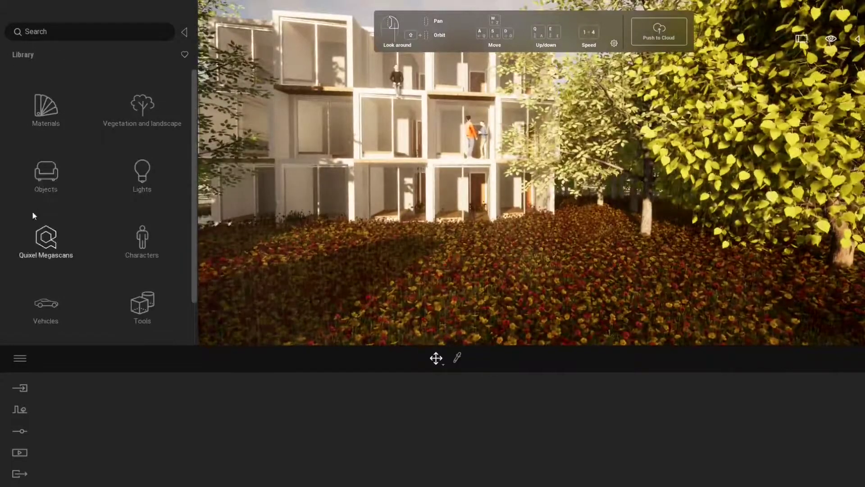
{"action": "left_click", "coordinate": [43, 179]}
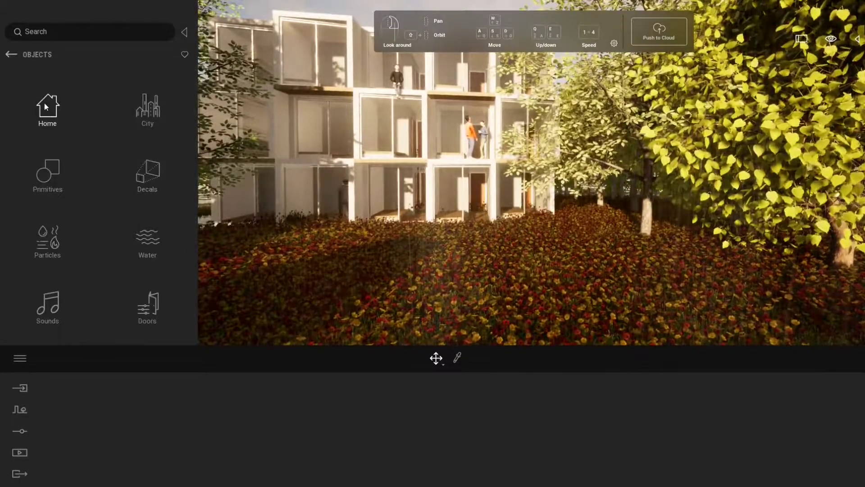
{"action": "left_click", "coordinate": [46, 107]}
{"action": "left_click", "coordinate": [67, 234]}
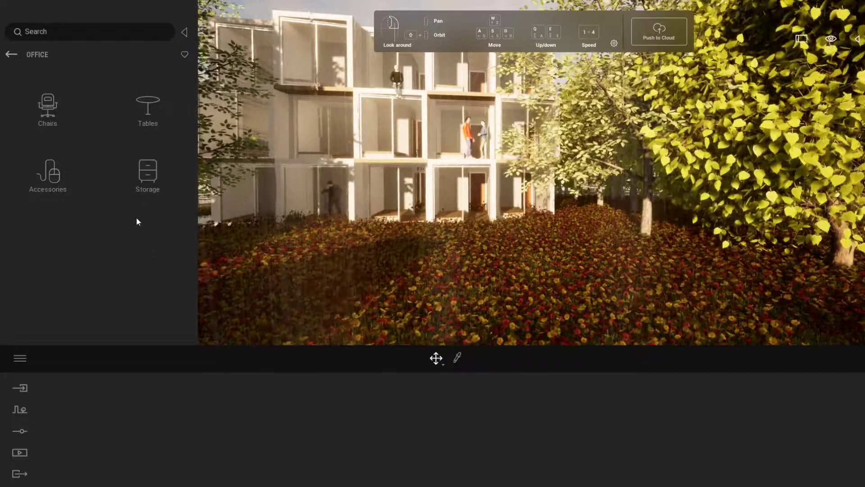
{"action": "left_click", "coordinate": [133, 113]}
{"action": "scroll", "coordinate": [102, 222], "scroll_direction": "down", "scroll_amount": 6}
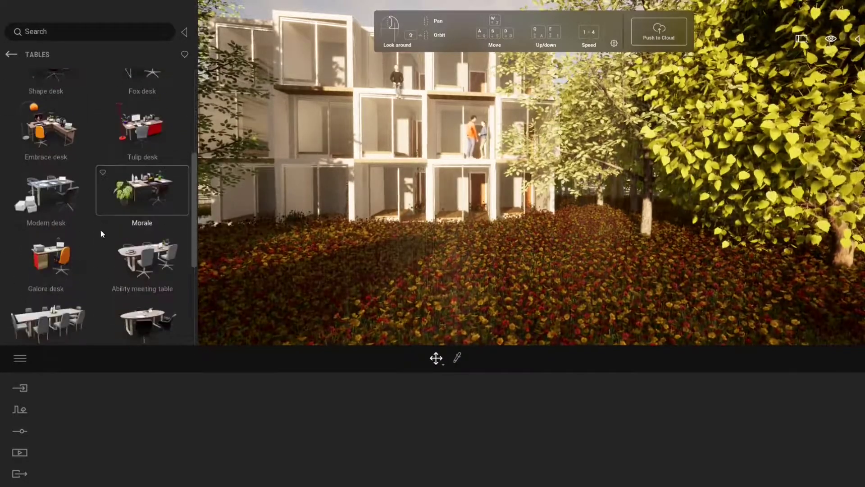
{"action": "scroll", "coordinate": [103, 252], "scroll_direction": "down", "scroll_amount": 1}
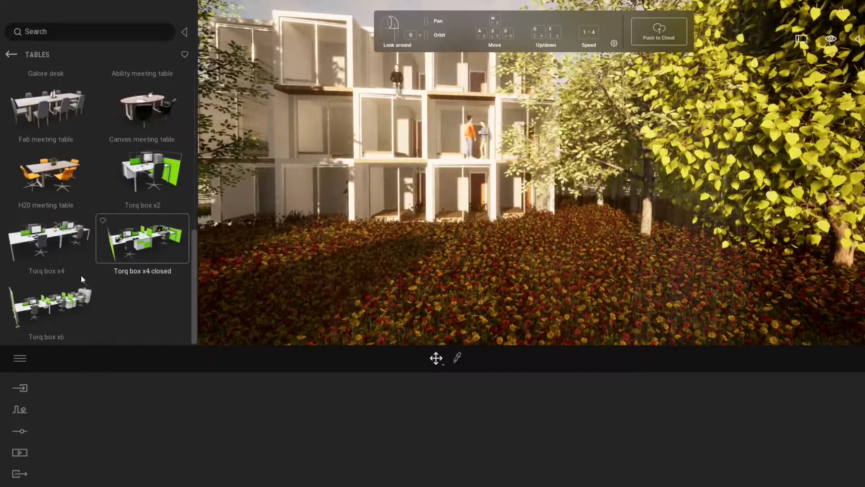
{"action": "scroll", "coordinate": [50, 110], "scroll_direction": "up", "scroll_amount": 1}
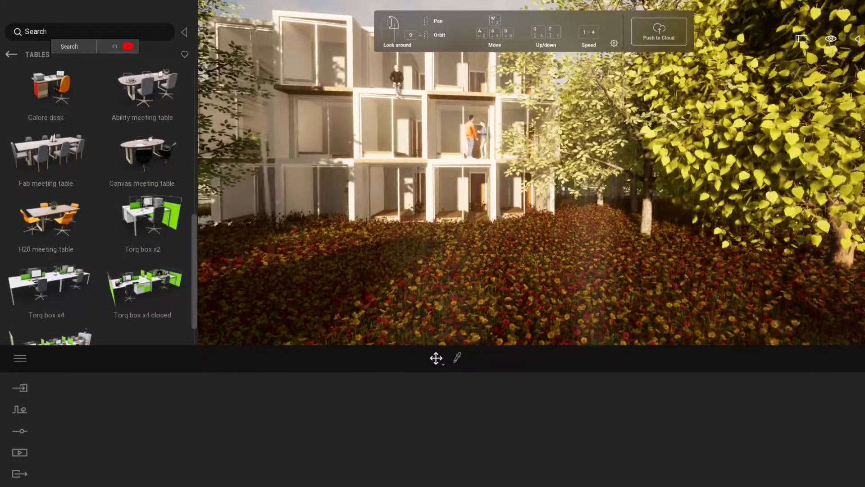
Search the library for Table and look through the table and desk models.
{"action": "type", "text": "a"}
{"action": "left_click", "coordinate": [69, 70]}
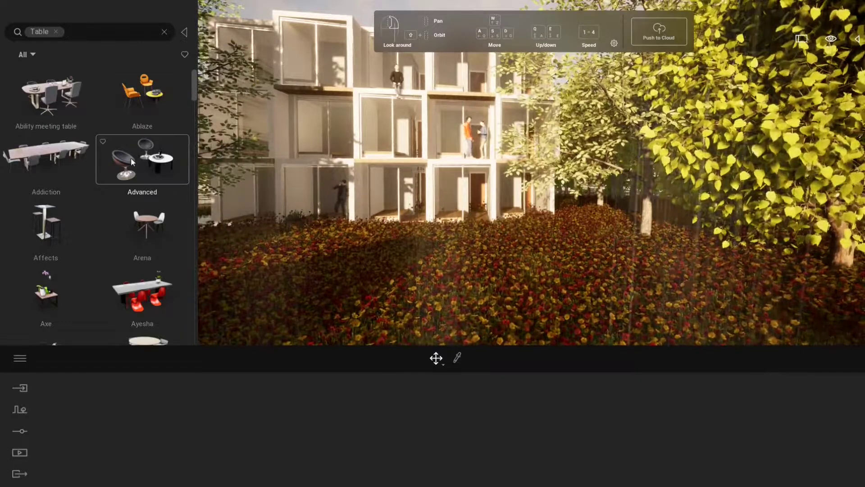
{"action": "scroll", "coordinate": [126, 210], "scroll_direction": "down", "scroll_amount": 10}
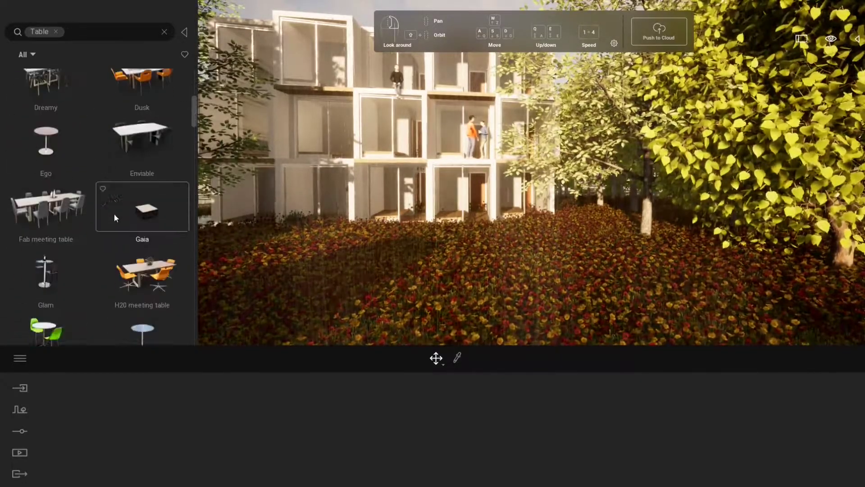
{"action": "scroll", "coordinate": [115, 214], "scroll_direction": "down", "scroll_amount": 6}
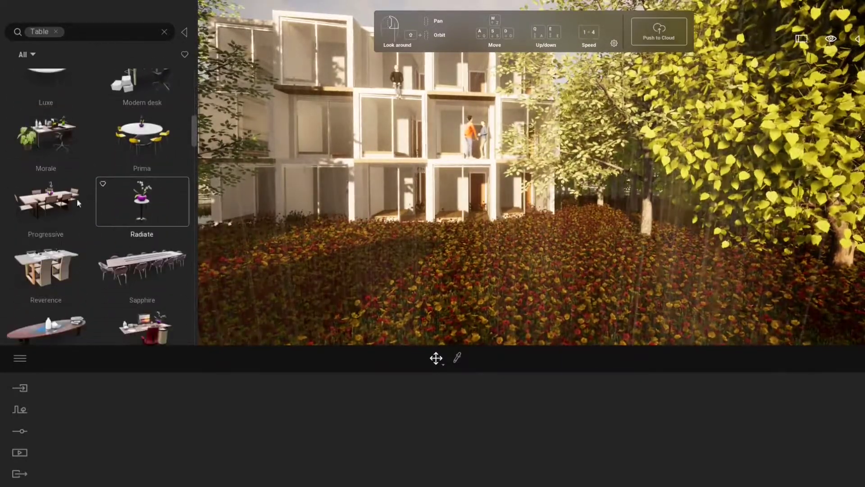
{"action": "scroll", "coordinate": [93, 194], "scroll_direction": "down", "scroll_amount": 6}
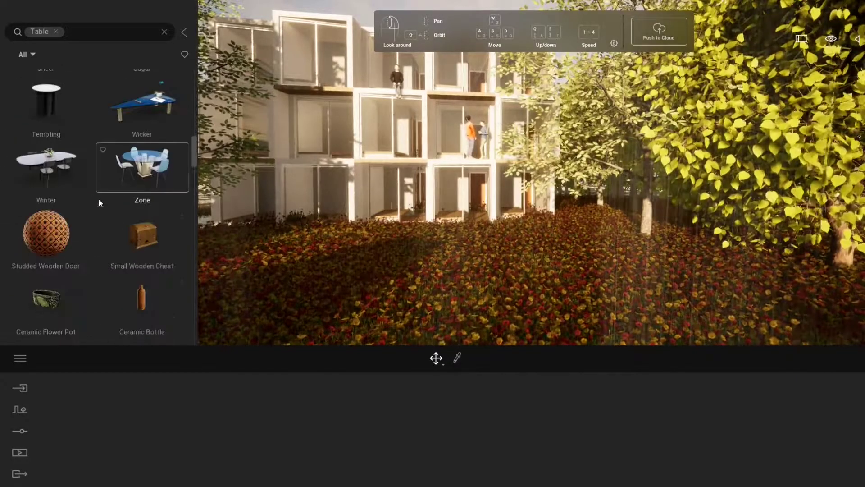
Examine the Megascans decorative props, kitchenware and stone materials listed under the Table search.
{"action": "scroll", "coordinate": [99, 199], "scroll_direction": "down", "scroll_amount": 3}
{"action": "scroll", "coordinate": [100, 153], "scroll_direction": "up", "scroll_amount": 4}
{"action": "scroll", "coordinate": [102, 170], "scroll_direction": "down", "scroll_amount": 2}
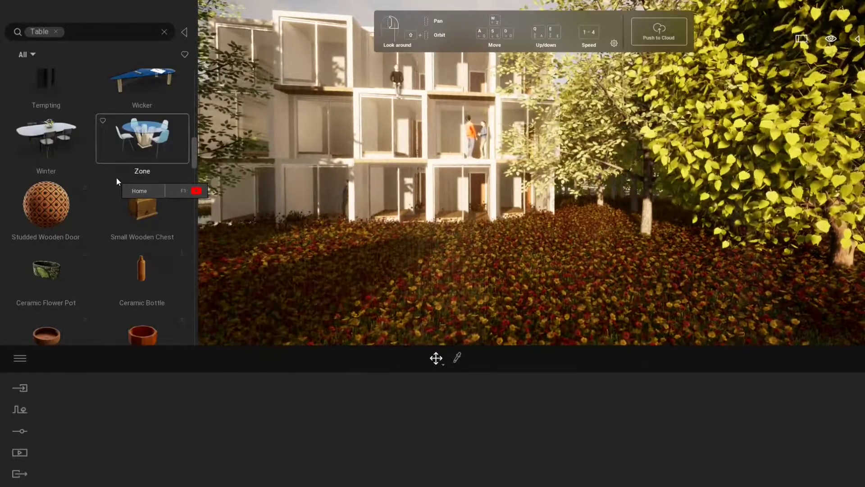
{"action": "scroll", "coordinate": [144, 202], "scroll_direction": "down", "scroll_amount": 1}
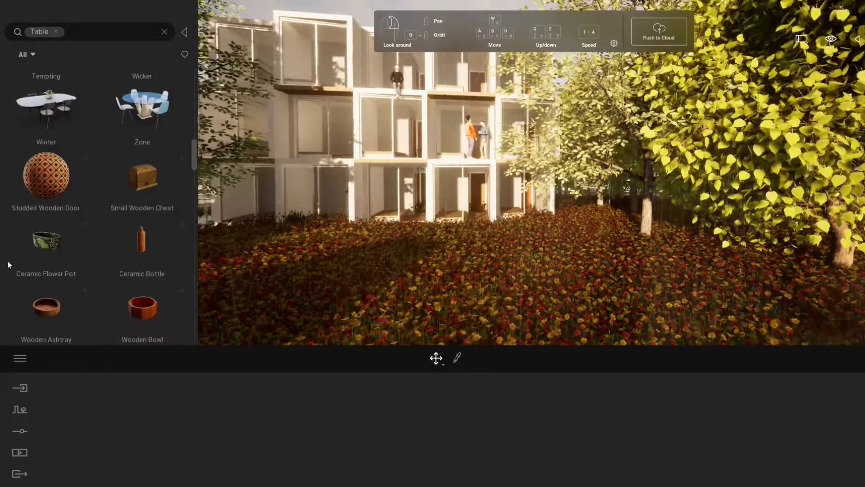
{"action": "scroll", "coordinate": [75, 150], "scroll_direction": "down", "scroll_amount": 1}
{"action": "scroll", "coordinate": [89, 228], "scroll_direction": "down", "scroll_amount": 2}
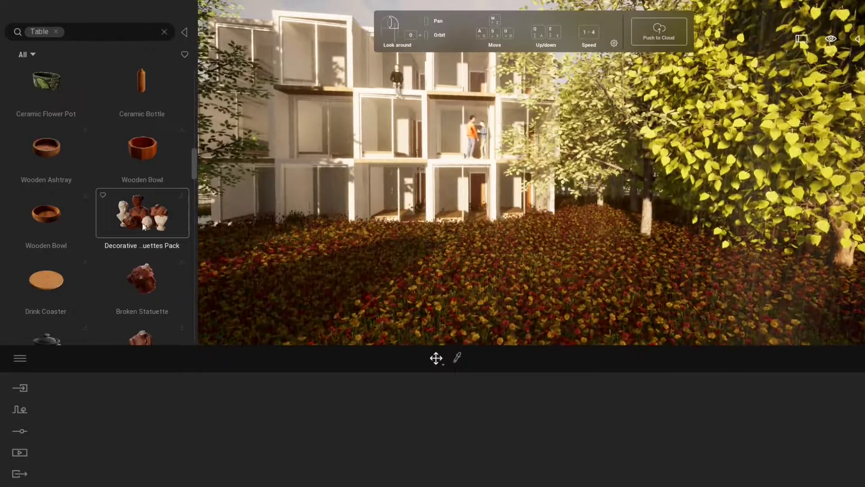
{"action": "scroll", "coordinate": [145, 226], "scroll_direction": "down", "scroll_amount": 1}
{"action": "scroll", "coordinate": [155, 220], "scroll_direction": "down", "scroll_amount": 5}
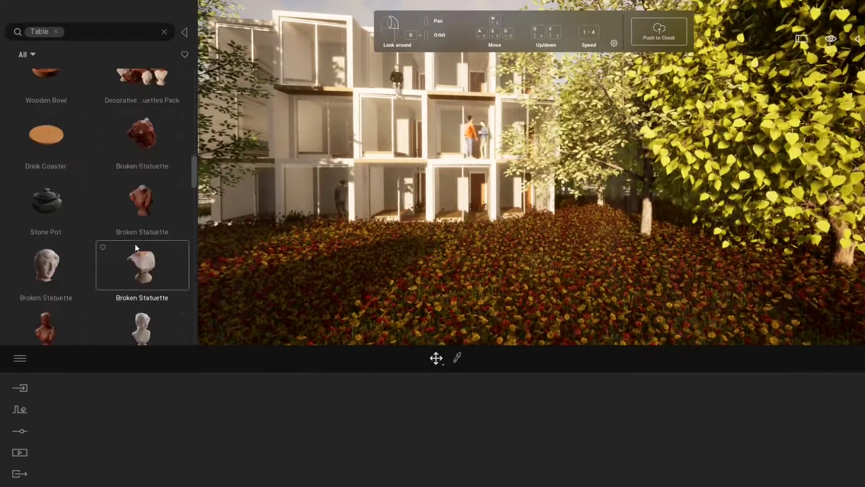
{"action": "scroll", "coordinate": [104, 260], "scroll_direction": "down", "scroll_amount": 4}
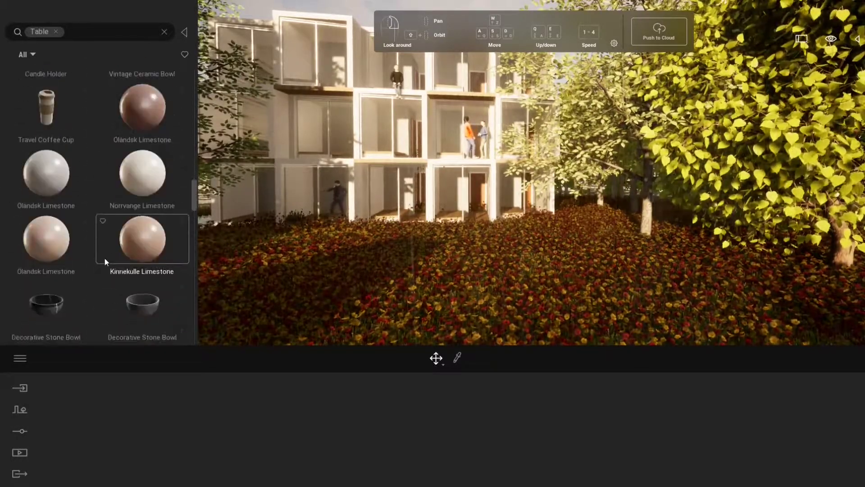
{"action": "scroll", "coordinate": [111, 201], "scroll_direction": "down", "scroll_amount": 5}
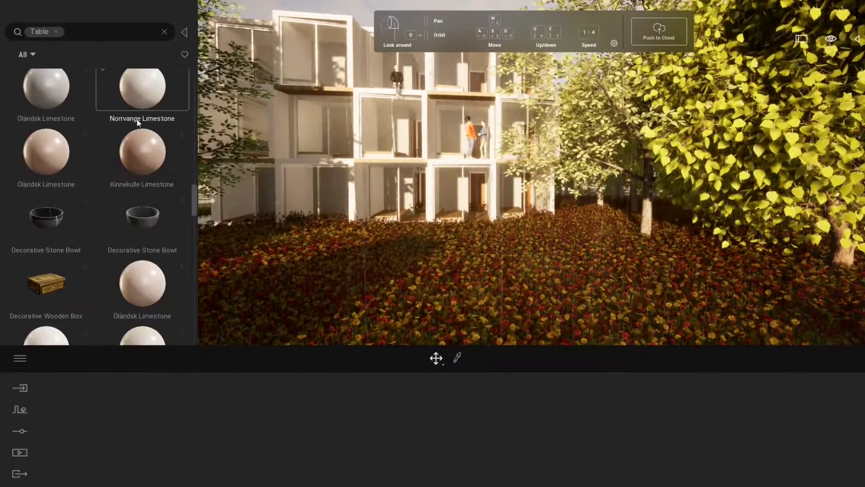
{"action": "scroll", "coordinate": [115, 209], "scroll_direction": "down", "scroll_amount": 6}
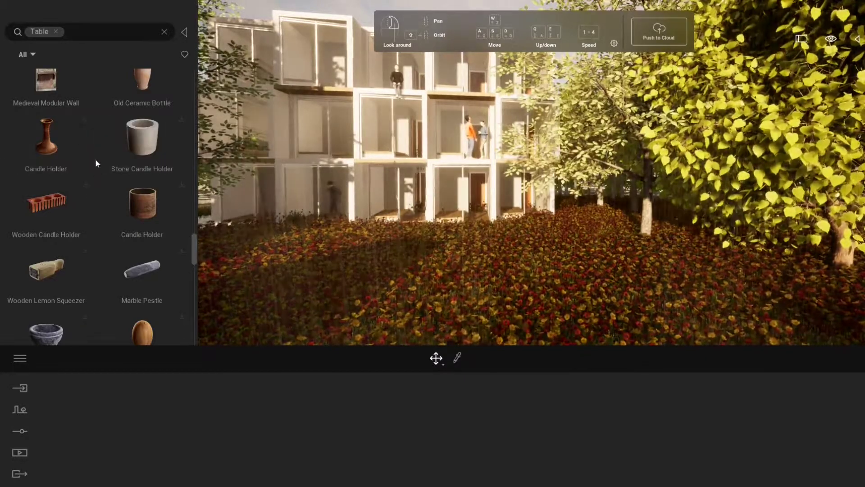
{"action": "scroll", "coordinate": [122, 221], "scroll_direction": "down", "scroll_amount": 1}
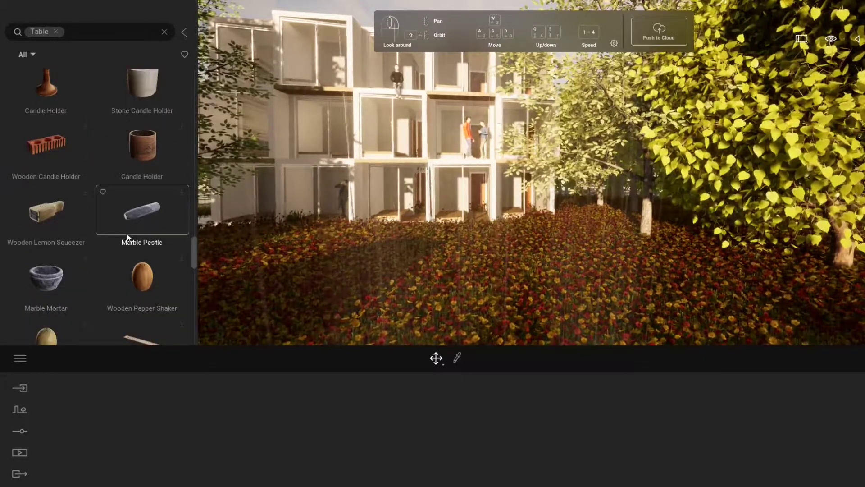
{"action": "scroll", "coordinate": [122, 235], "scroll_direction": "down", "scroll_amount": 5}
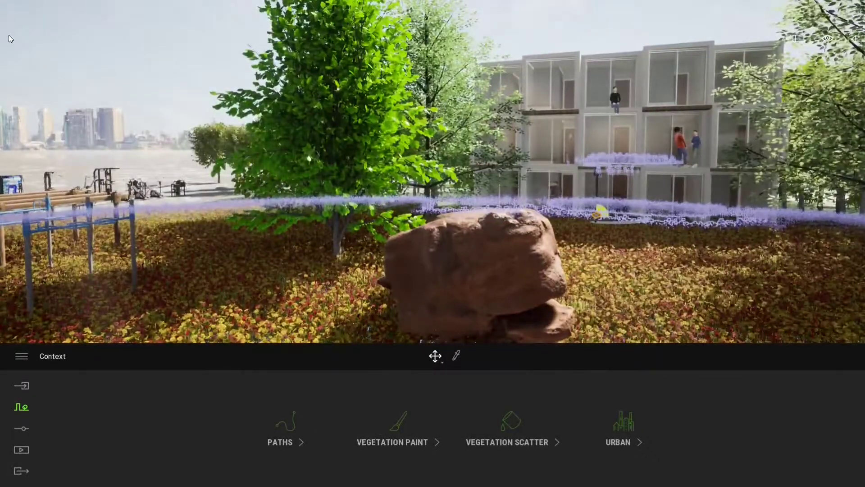
Go back from the Vegetation and Landscape assets to the library objects and open the Gym collection of the Home category.
{"action": "left_click", "coordinate": [11, 37]}
{"action": "left_click", "coordinate": [11, 54]}
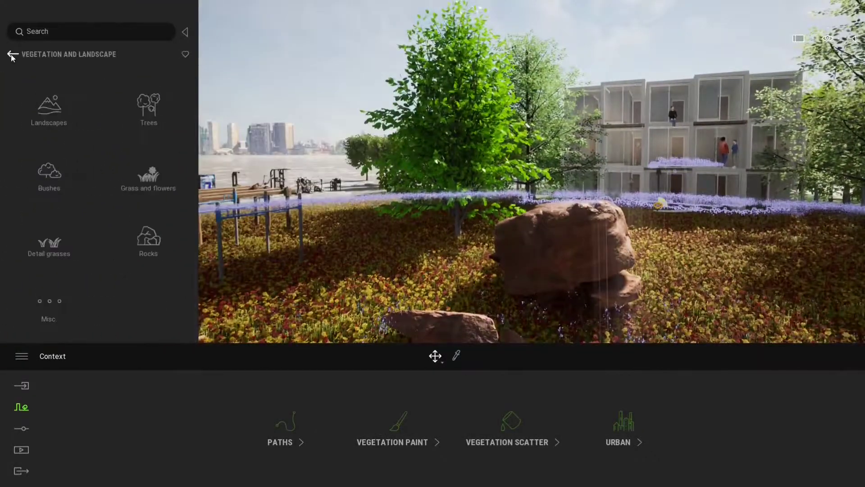
{"action": "left_click", "coordinate": [11, 54]}
{"action": "left_click", "coordinate": [49, 170]}
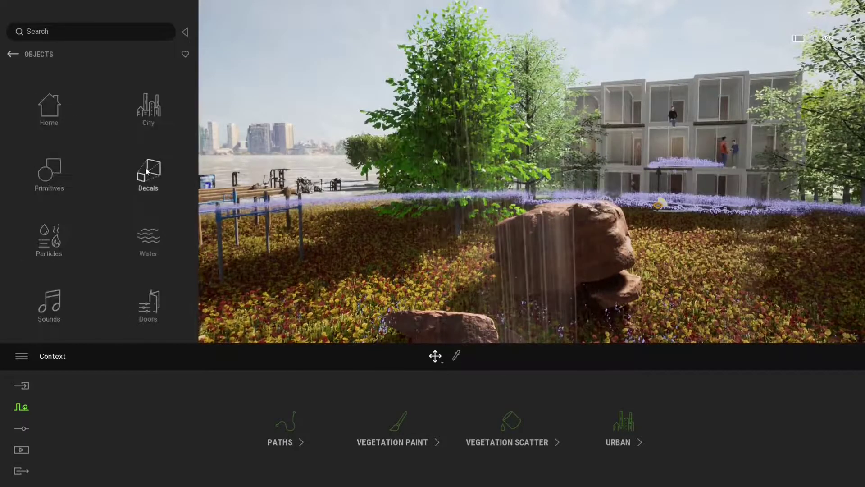
{"action": "left_click", "coordinate": [50, 106]}
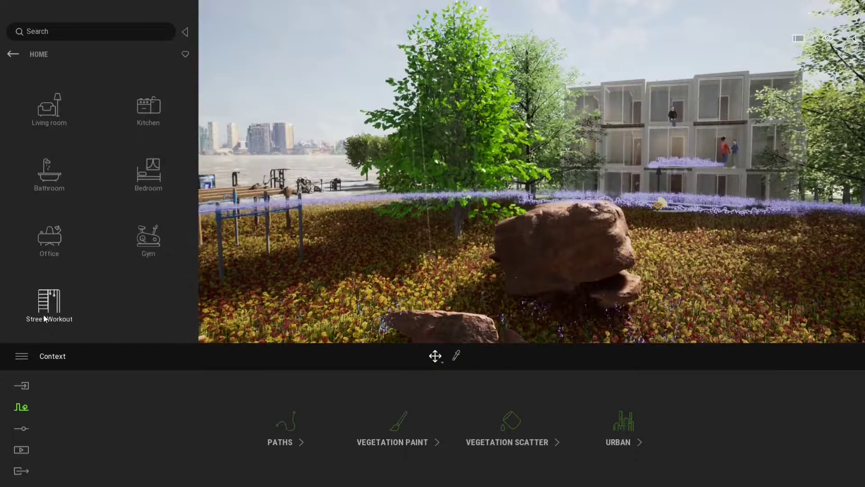
{"action": "left_click", "coordinate": [158, 239]}
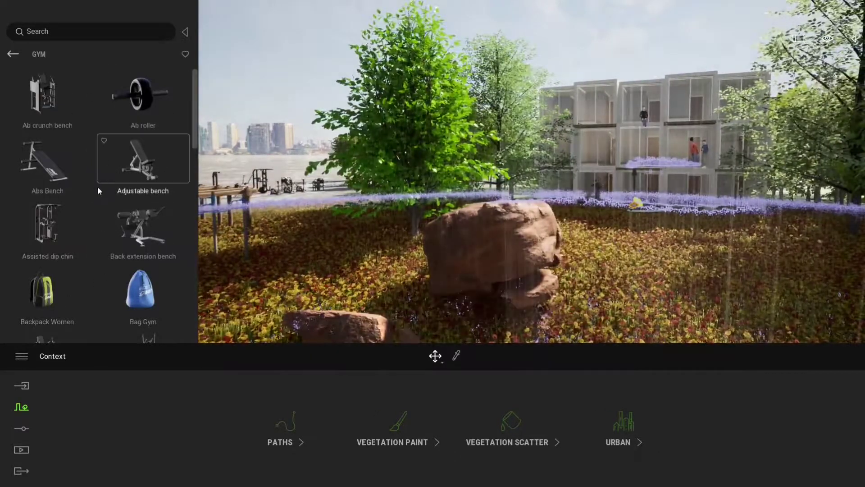
Look through the gym equipment models in the Gym collection.
{"action": "scroll", "coordinate": [97, 186], "scroll_direction": "down", "scroll_amount": 4}
{"action": "scroll", "coordinate": [85, 257], "scroll_direction": "down", "scroll_amount": 10}
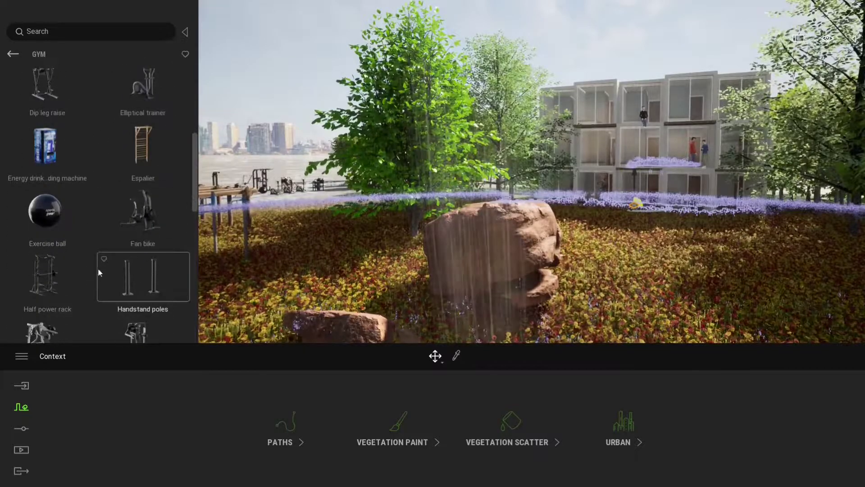
{"action": "scroll", "coordinate": [84, 261], "scroll_direction": "down", "scroll_amount": 2}
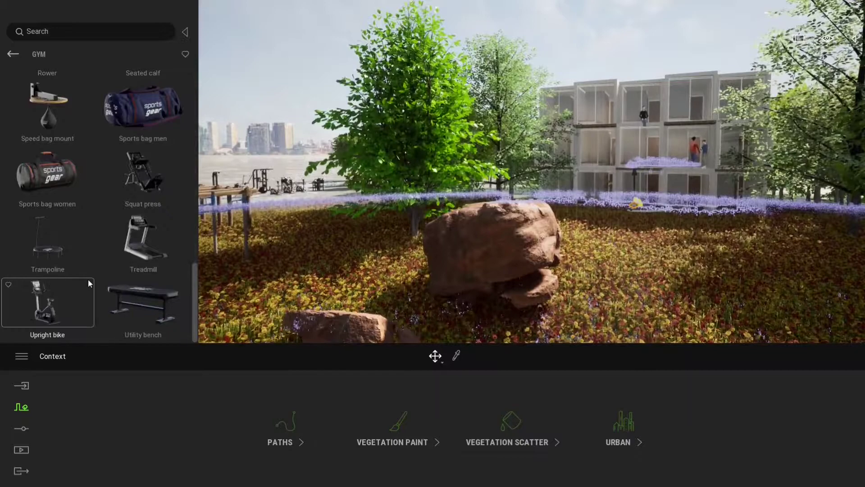
{"action": "scroll", "coordinate": [85, 269], "scroll_direction": "up", "scroll_amount": 2}
{"action": "scroll", "coordinate": [84, 269], "scroll_direction": "down", "scroll_amount": 2}
{"action": "scroll", "coordinate": [88, 269], "scroll_direction": "up", "scroll_amount": 15}
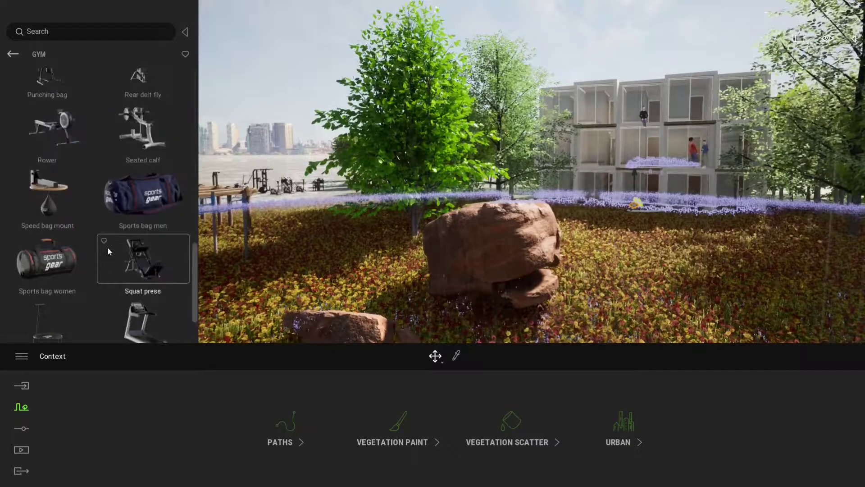
{"action": "scroll", "coordinate": [85, 260], "scroll_direction": "up", "scroll_amount": 7}
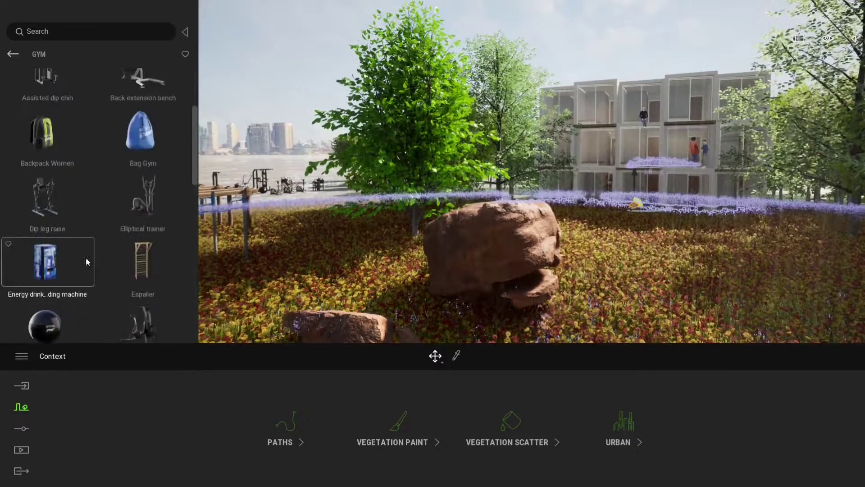
Move the view to the paved waterfront area and examine the gym machines placed there.
{"action": "key", "text": "w"}
{"action": "right_click_drag", "start_coordinate": [306, 237], "coordinate": [302, 316]}
{"action": "key", "text": "a"}
{"action": "key", "text": "a"}
{"action": "key", "text": "d"}
{"action": "key", "text": "a"}
{"action": "key", "text": "d"}
{"action": "key", "text": "w"}
{"action": "key", "text": "s"}
{"action": "key", "text": "w"}
{"action": "key", "text": "a"}
{"action": "key", "text": "w"}
{"action": "key", "text": "d"}
{"action": "right_click_drag", "start_coordinate": [502, 302], "coordinate": [615, 246]}
{"action": "key", "text": "s"}
{"action": "key", "text": "d"}
{"action": "key", "text": "d"}
{"action": "key", "text": "w"}
{"action": "key", "text": "d"}
{"action": "right_click_drag", "start_coordinate": [761, 320], "coordinate": [792, 313]}
{"action": "key", "text": "s"}
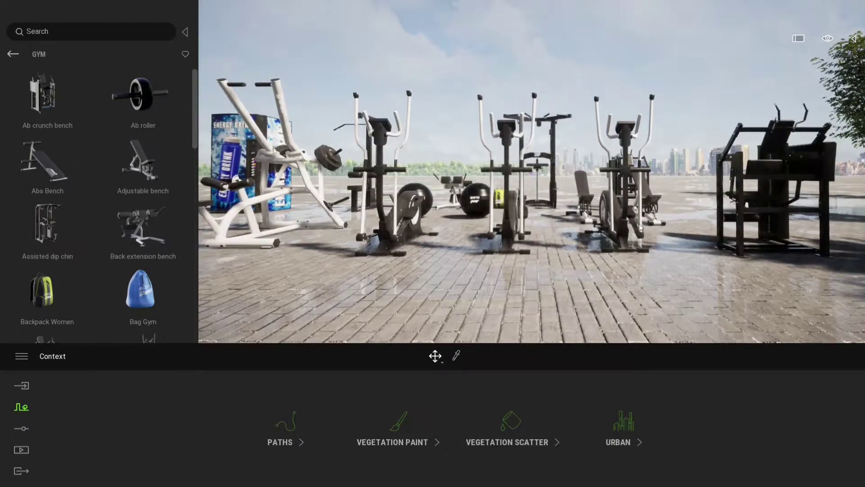
{"action": "right_click_drag", "start_coordinate": [473, 205], "coordinate": [484, 189]}
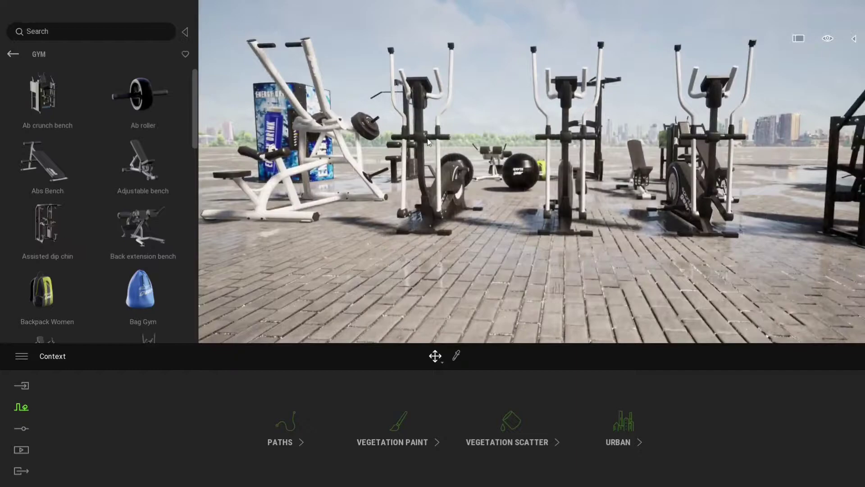
{"action": "right_click_drag", "start_coordinate": [418, 214], "coordinate": [450, 222]}
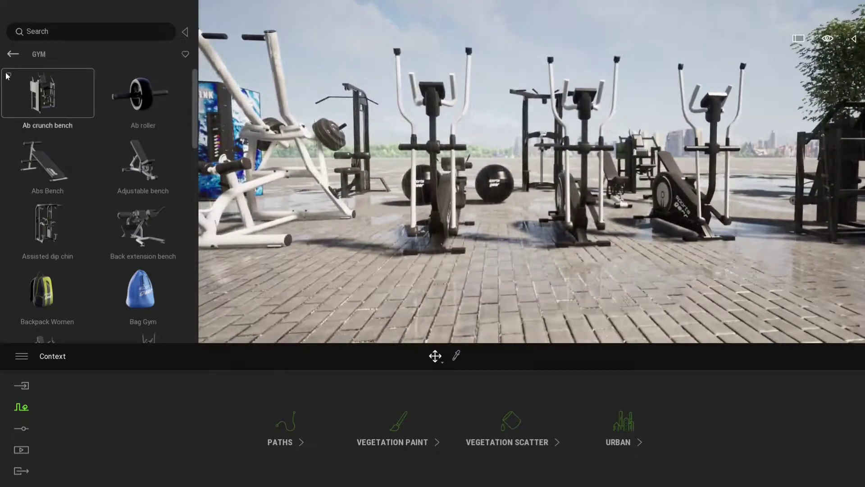
Open the Street Workout collection of the Home objects and look through its equipment models.
{"action": "left_click", "coordinate": [12, 54]}
{"action": "left_click", "coordinate": [61, 315]}
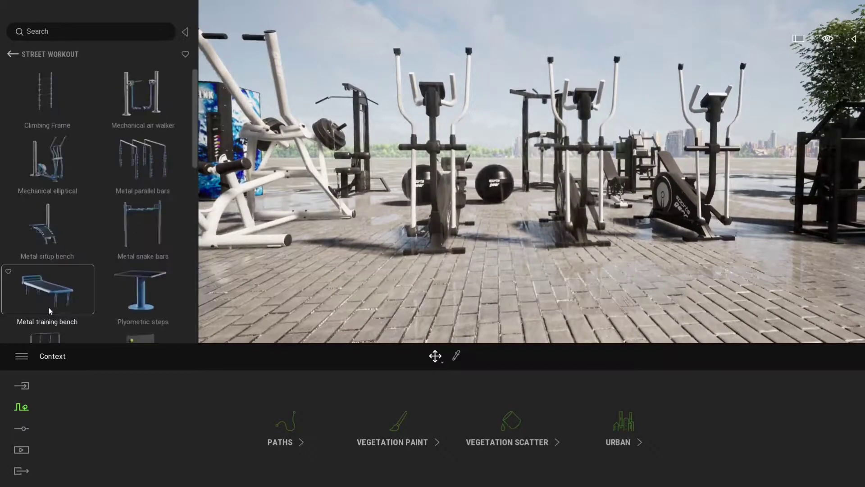
{"action": "scroll", "coordinate": [88, 152], "scroll_direction": "down", "scroll_amount": 10}
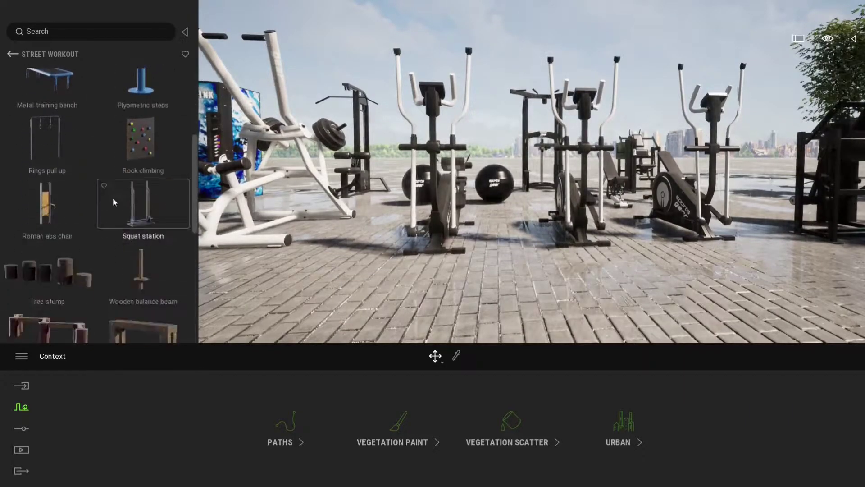
{"action": "scroll", "coordinate": [118, 271], "scroll_direction": "down", "scroll_amount": 2}
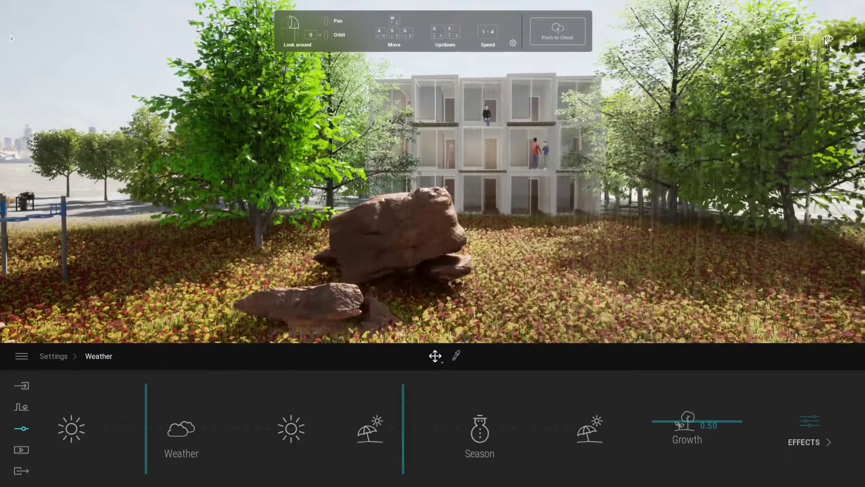
Hide the navigation panel in the viewport and show it again.
{"action": "left_click", "coordinate": [827, 39]}
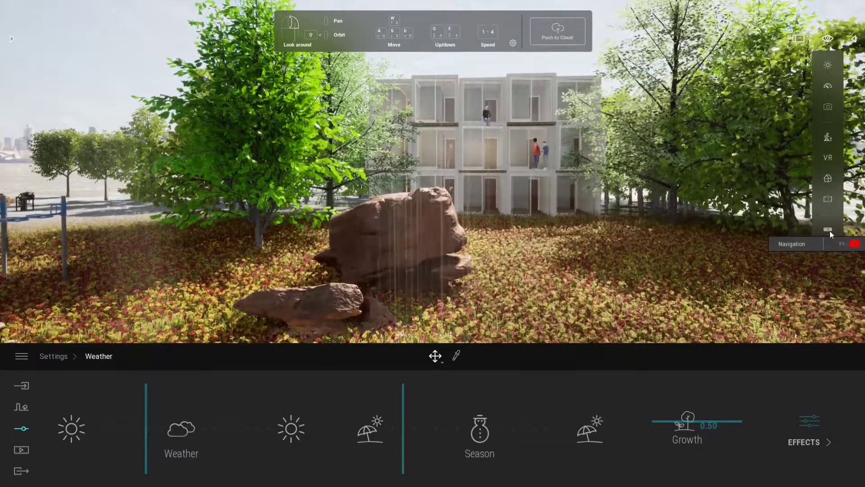
{"action": "left_click", "coordinate": [828, 230]}
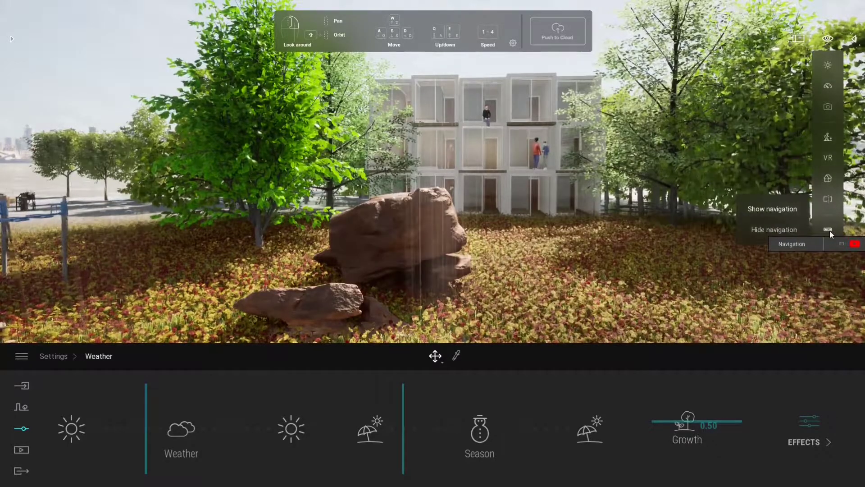
{"action": "left_click", "coordinate": [763, 230]}
{"action": "left_click", "coordinate": [772, 208]}
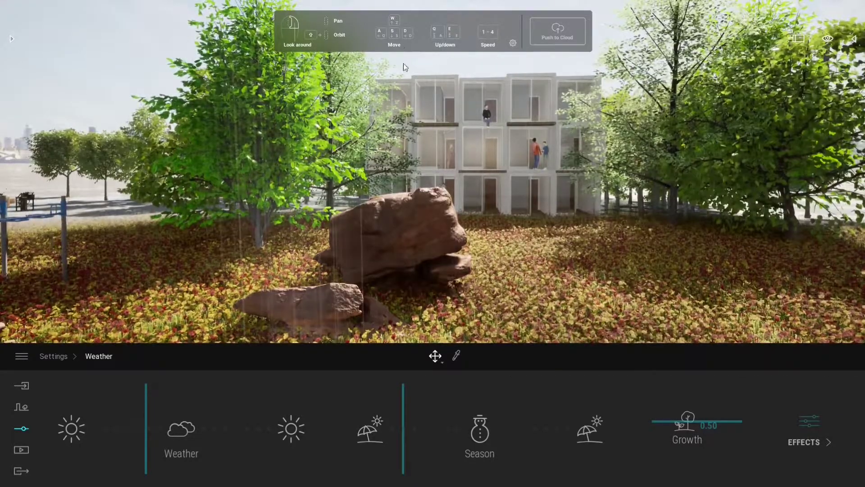
View the keyboard and mouse navigation presets in the navigation panel's settings.
{"action": "left_click", "coordinate": [512, 43]}
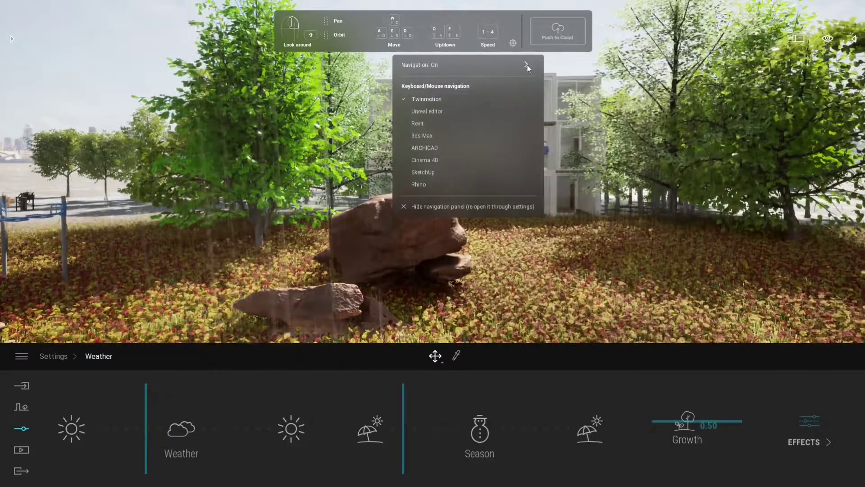
{"action": "mouse_move", "coordinate": [530, 66]}
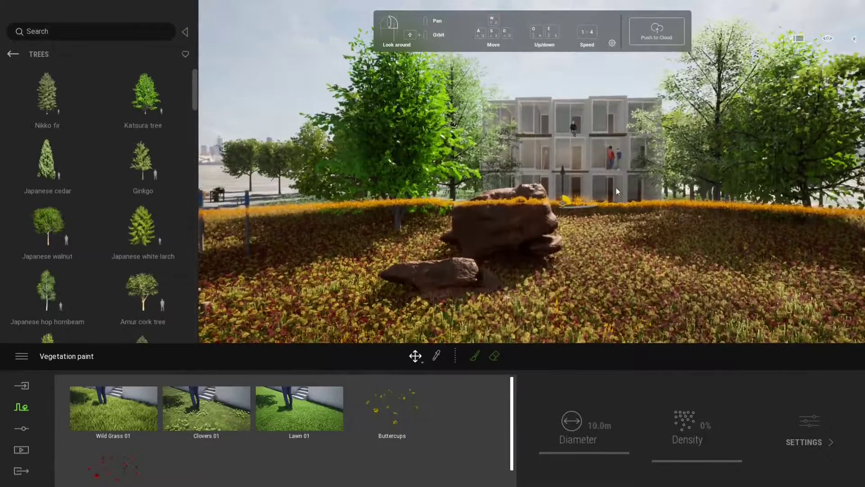
Hide the navigation panel over the view of the flower field and apartment building.
{"action": "key", "text": "d"}
{"action": "key", "text": "w"}
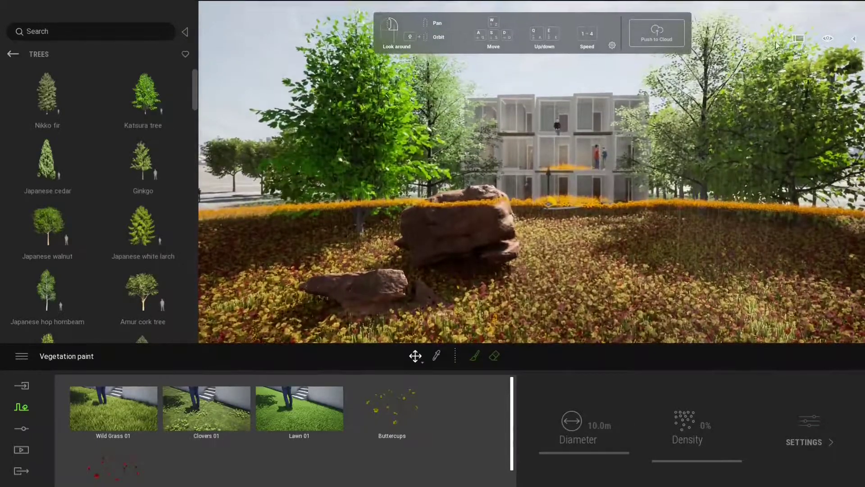
{"action": "mouse_move", "coordinate": [816, 243]}
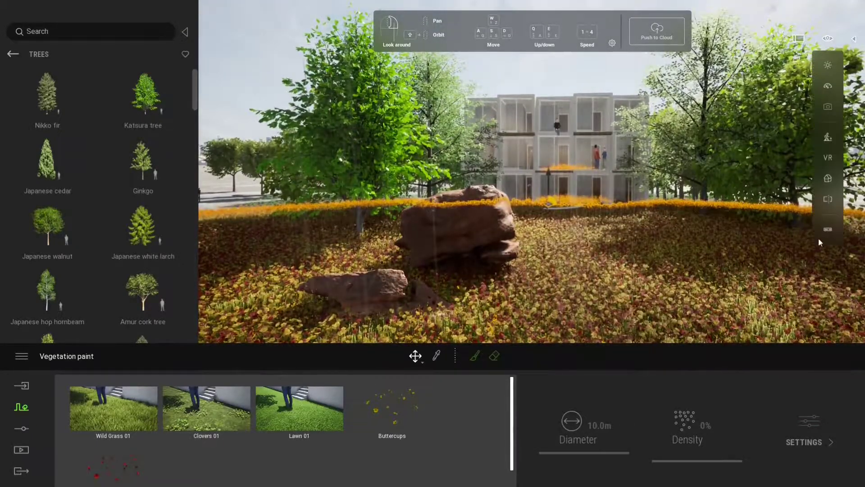
{"action": "left_click", "coordinate": [828, 229]}
{"action": "left_click", "coordinate": [784, 230]}
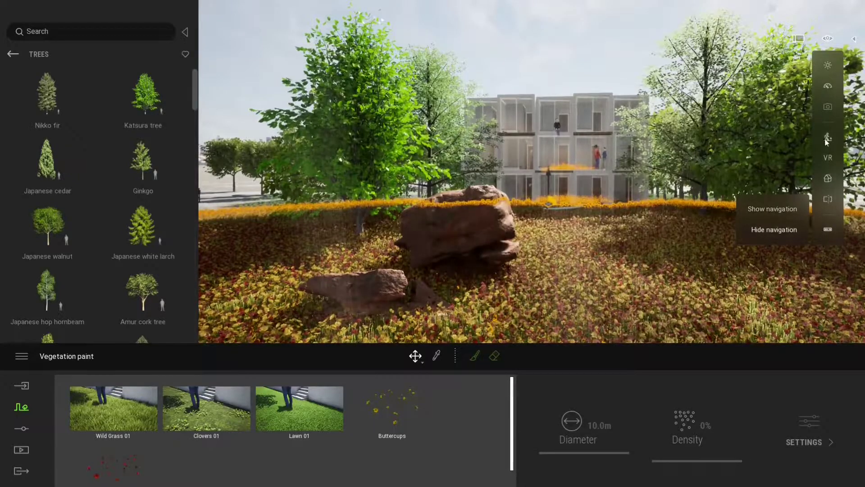
{"action": "mouse_move", "coordinate": [829, 42]}
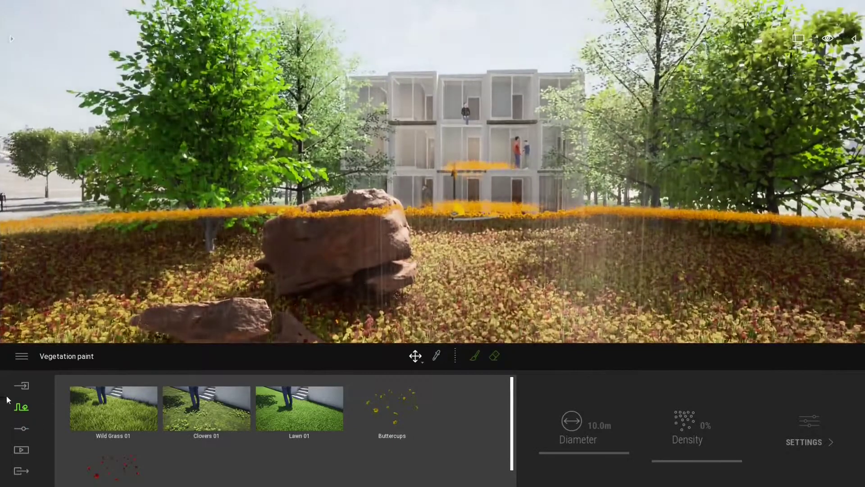
View the Import, Context and Settings sections and return to the Context tools.
{"action": "left_click", "coordinate": [21, 383]}
{"action": "left_click", "coordinate": [17, 409]}
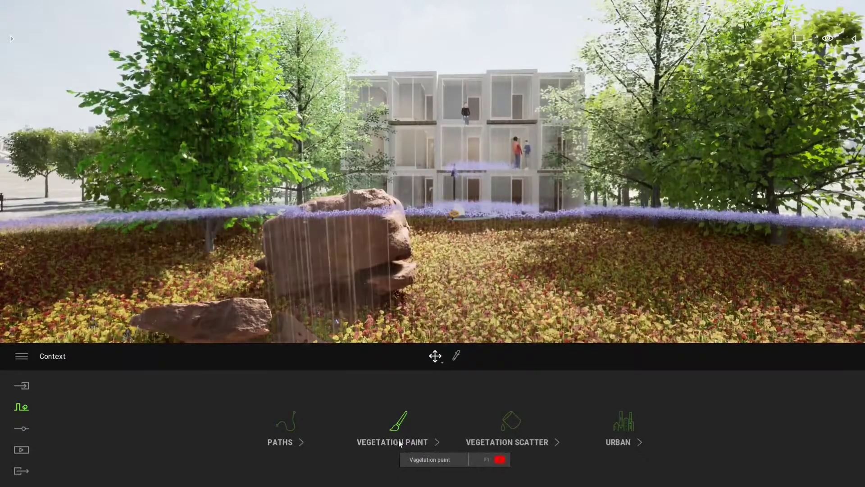
{"action": "left_click", "coordinate": [23, 430]}
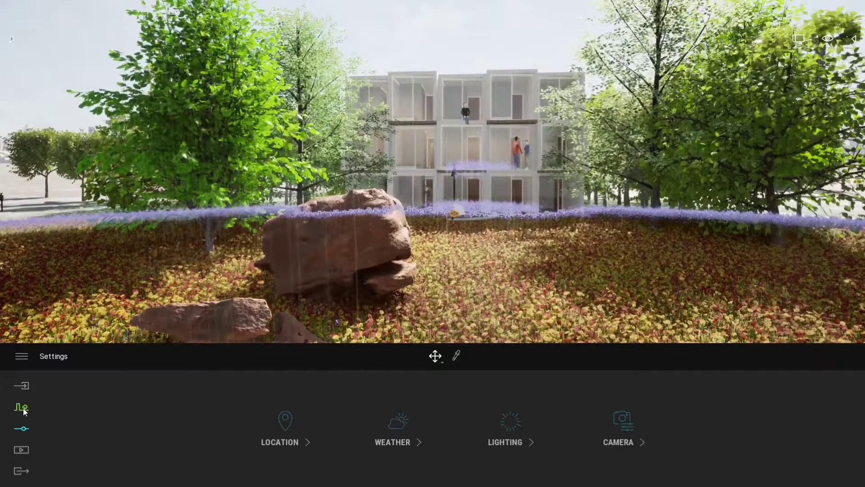
{"action": "left_click", "coordinate": [24, 409]}
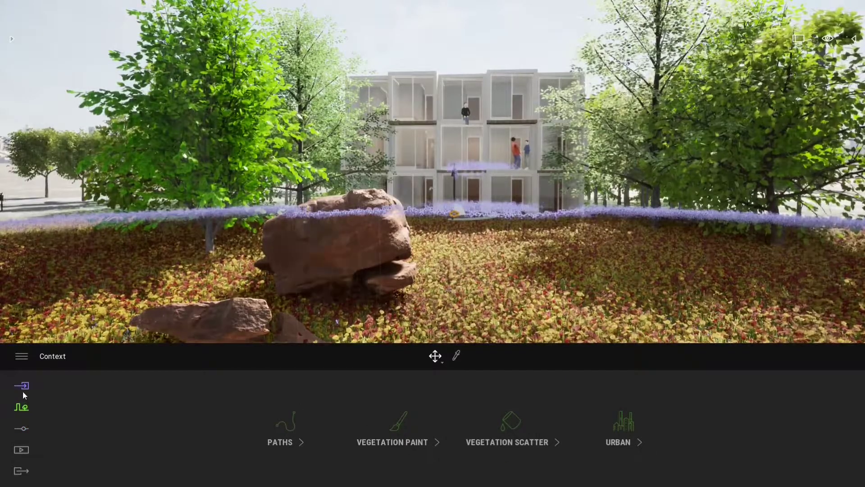
{"action": "left_click", "coordinate": [23, 388]}
{"action": "left_click", "coordinate": [19, 408]}
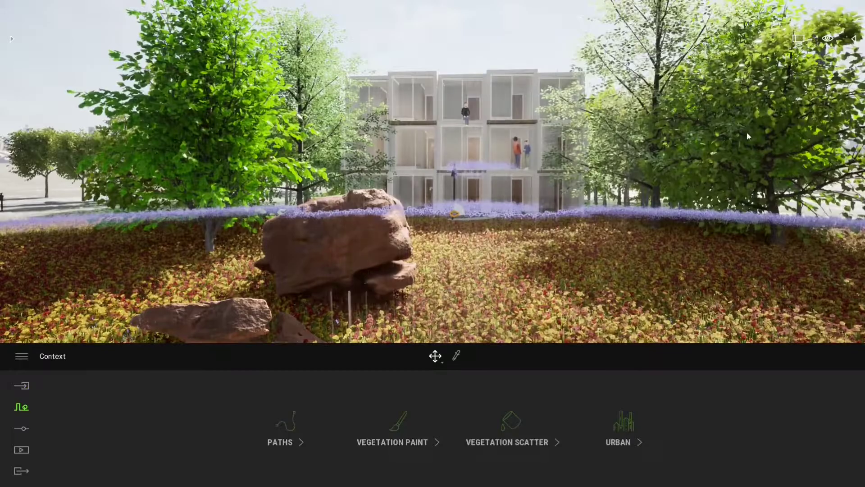
Place a row of Japanese cedar trees along the flower field's edge beside the pavement.
{"action": "left_click", "coordinate": [629, 114]}
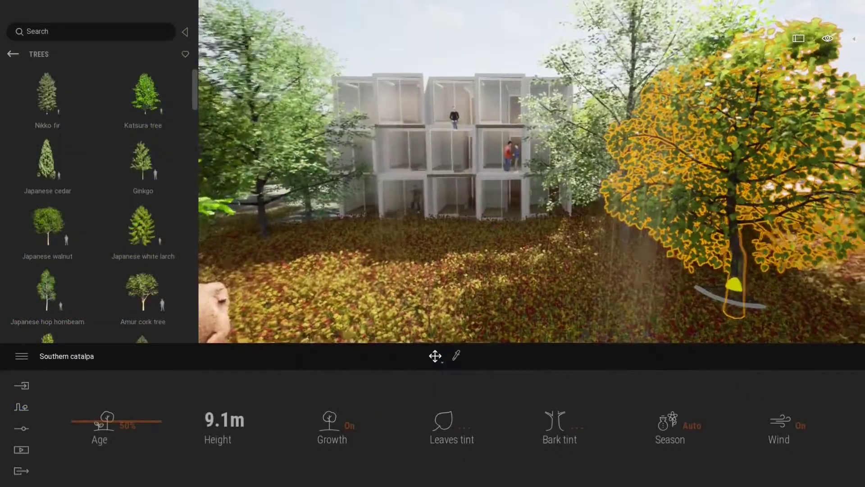
{"action": "right_click_drag", "start_coordinate": [508, 223], "coordinate": [585, 223]}
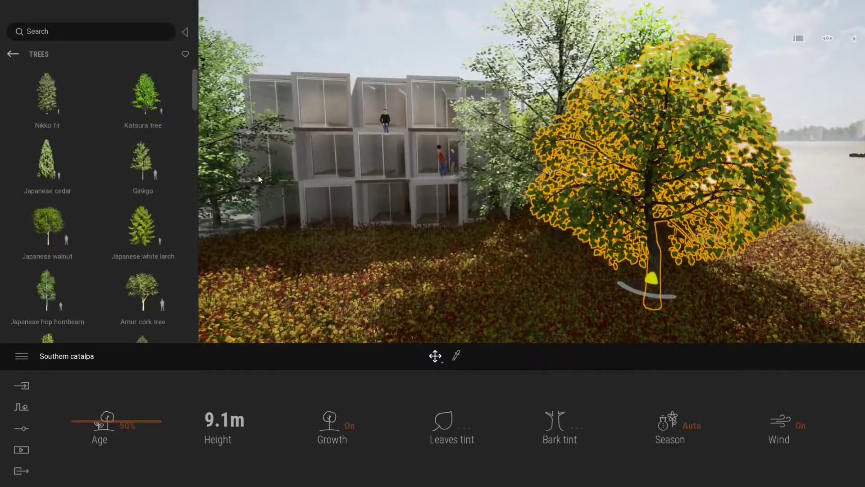
{"action": "mouse_move", "coordinate": [55, 174]}
{"action": "left_mouse_down"}
{"action": "mouse_move", "coordinate": [708, 274]}
{"action": "mouse_move", "coordinate": [766, 259]}
{"action": "mouse_move", "coordinate": [613, 285]}
{"action": "left_mouse_up"}
{"action": "key", "text": "d"}
{"action": "key", "text": "w"}
{"action": "left_click", "coordinate": [594, 272]}
{"action": "left_click", "coordinate": [675, 273]}
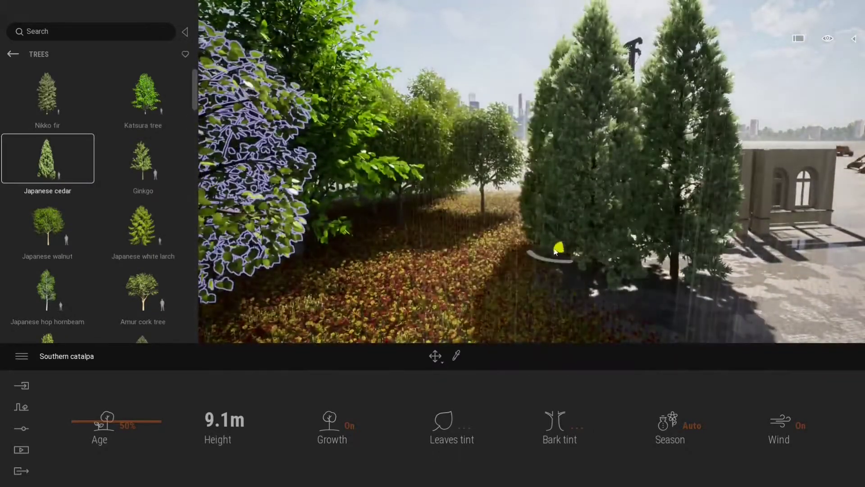
{"action": "left_click", "coordinate": [518, 256]}
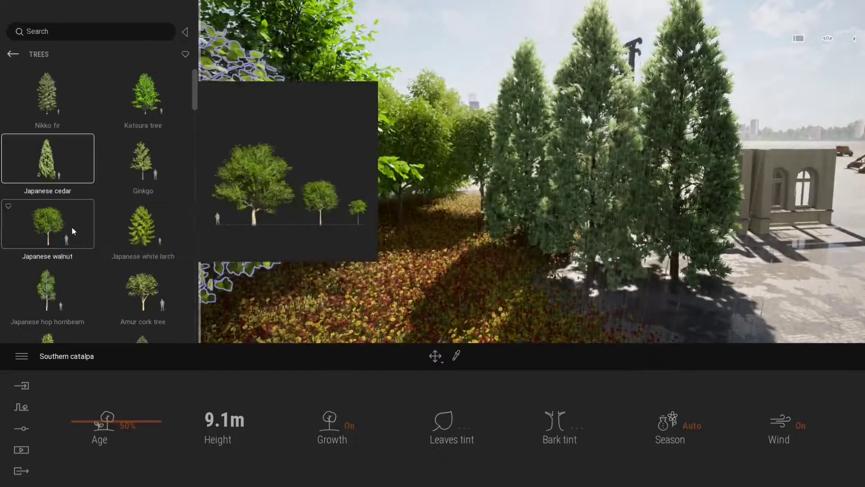
Place a row of Japanese walnut trees in front of the cedars, plus Japanese white larches beside the pavement.
{"action": "left_click", "coordinate": [46, 230]}
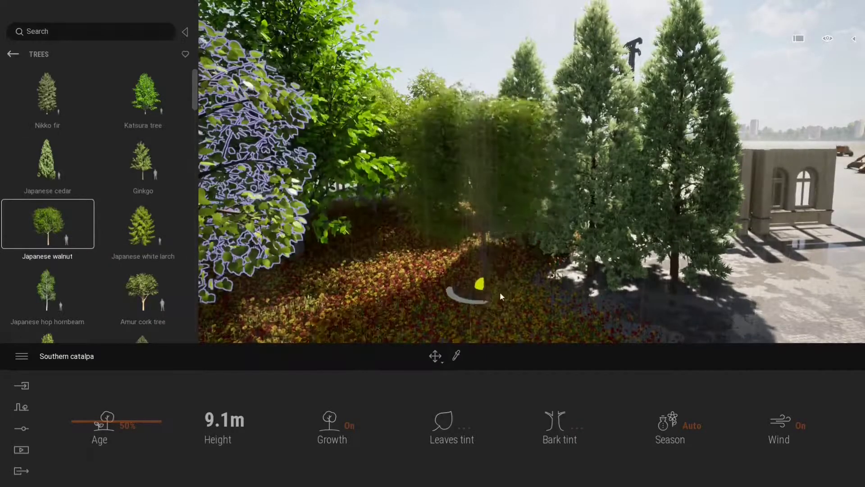
{"action": "mouse_move", "coordinate": [392, 311]}
{"action": "left_mouse_down"}
{"action": "mouse_move", "coordinate": [518, 314]}
{"action": "mouse_move", "coordinate": [464, 323]}
{"action": "mouse_move", "coordinate": [378, 309]}
{"action": "mouse_move", "coordinate": [816, 299]}
{"action": "mouse_move", "coordinate": [741, 299]}
{"action": "left_mouse_up"}
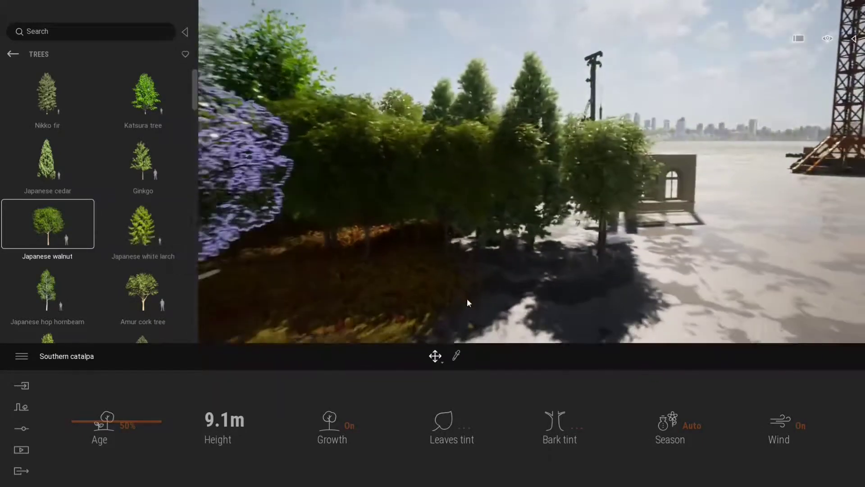
{"action": "left_click", "coordinate": [131, 230]}
Place several Japanese hop hornbeam trees in the flower field beside the Japanese white larches and select one of them.
{"action": "scroll", "coordinate": [127, 281], "scroll_direction": "down", "scroll_amount": 2}
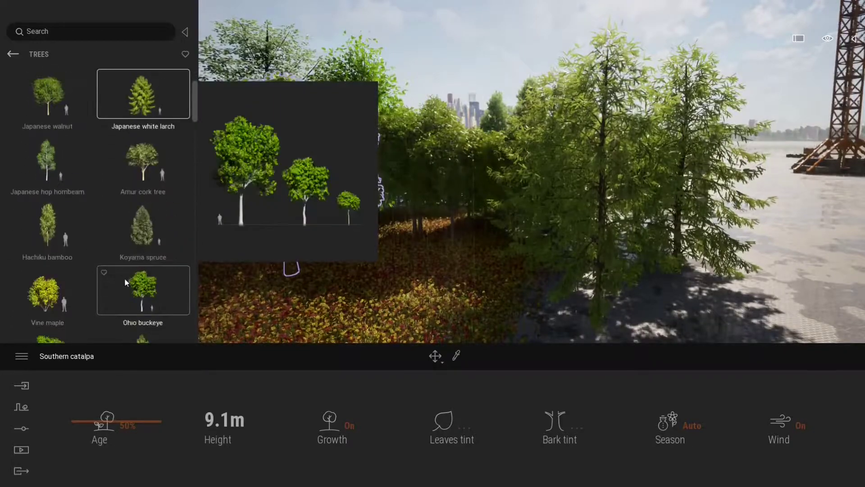
{"action": "left_click", "coordinate": [61, 162]}
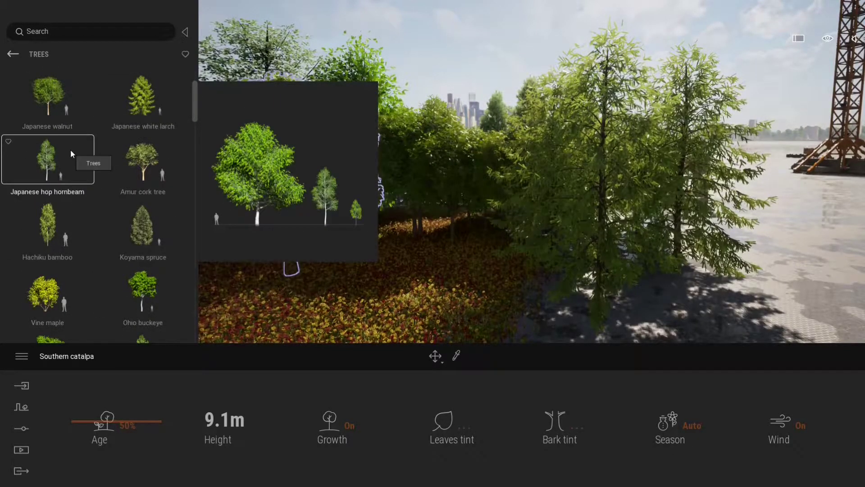
{"action": "key", "text": "w"}
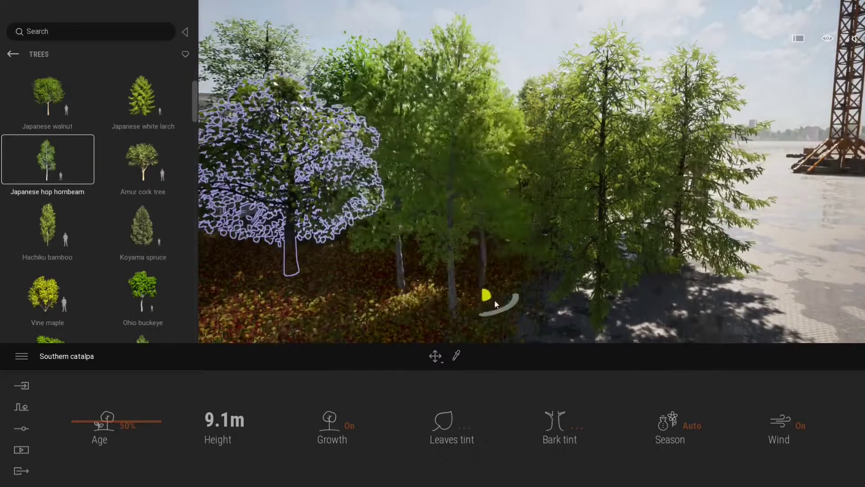
{"action": "key", "text": "w"}
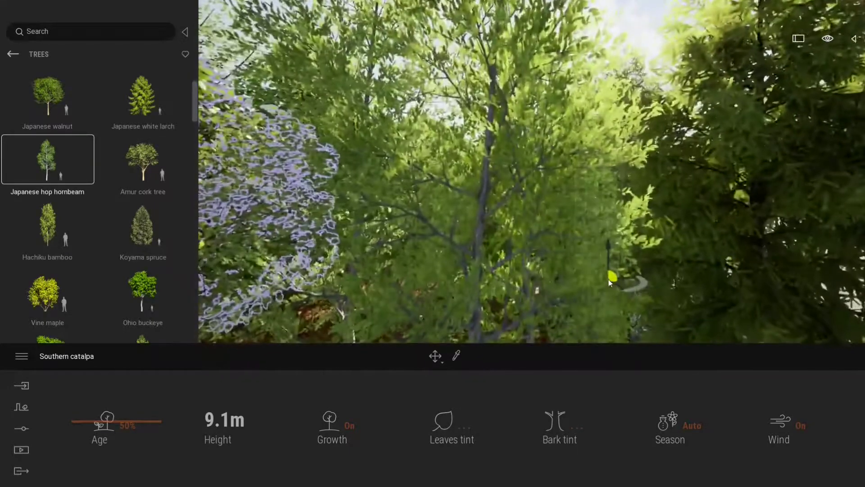
{"action": "key", "text": "w"}
{"action": "key", "text": "w"}
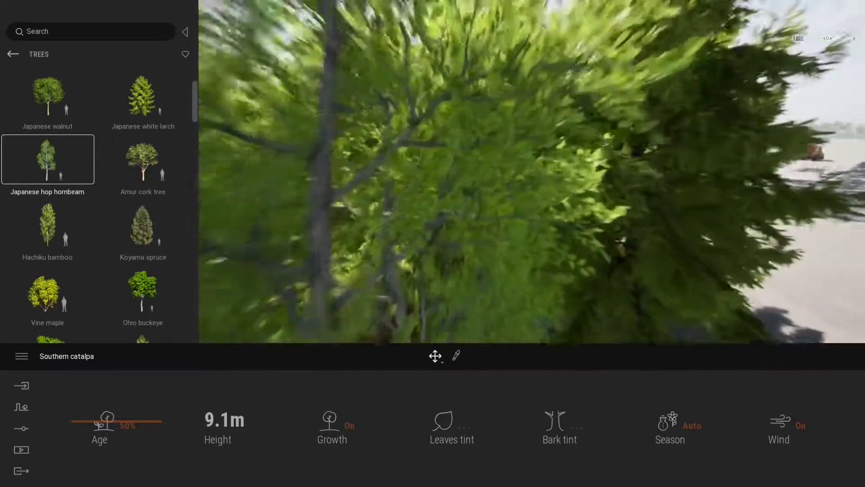
{"action": "key", "text": "w"}
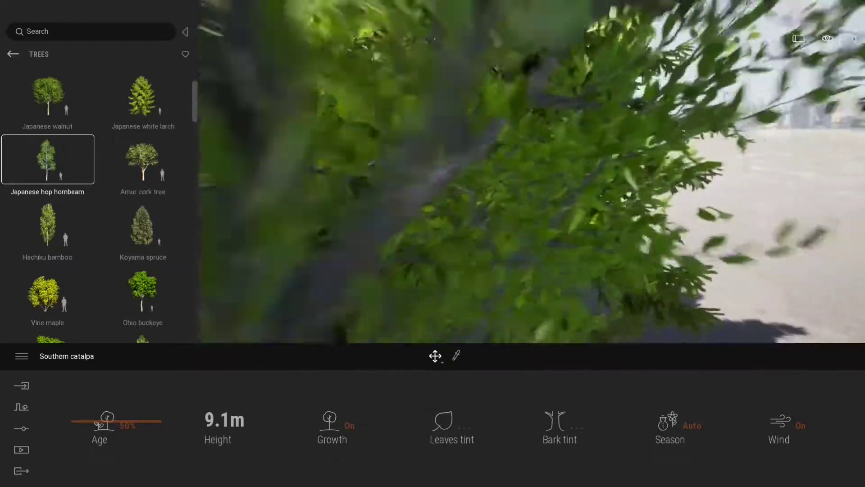
{"action": "key", "text": "w"}
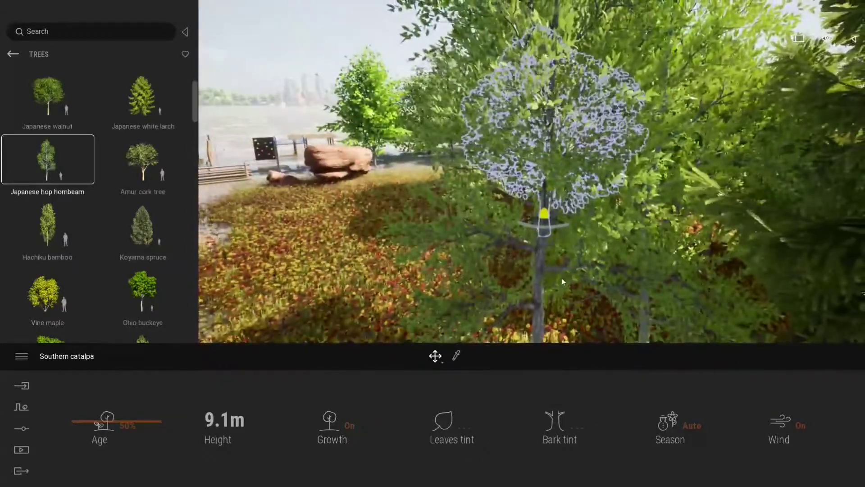
{"action": "left_click", "coordinate": [547, 282]}
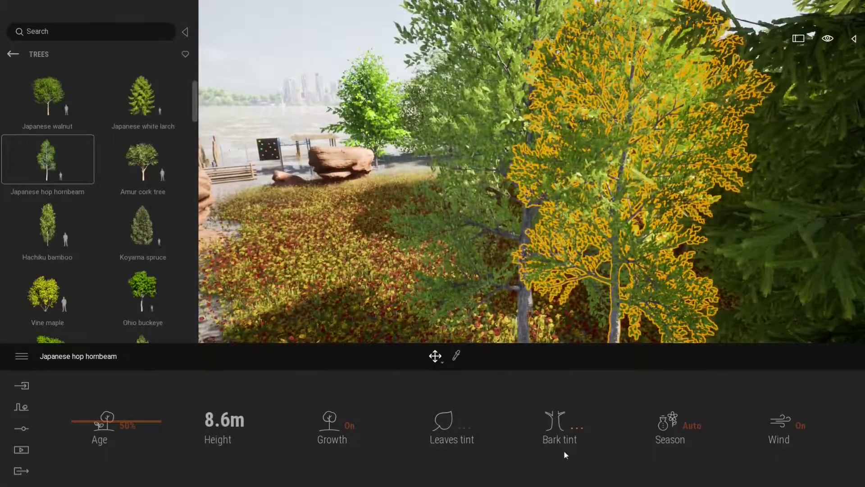
{"action": "key", "text": "w"}
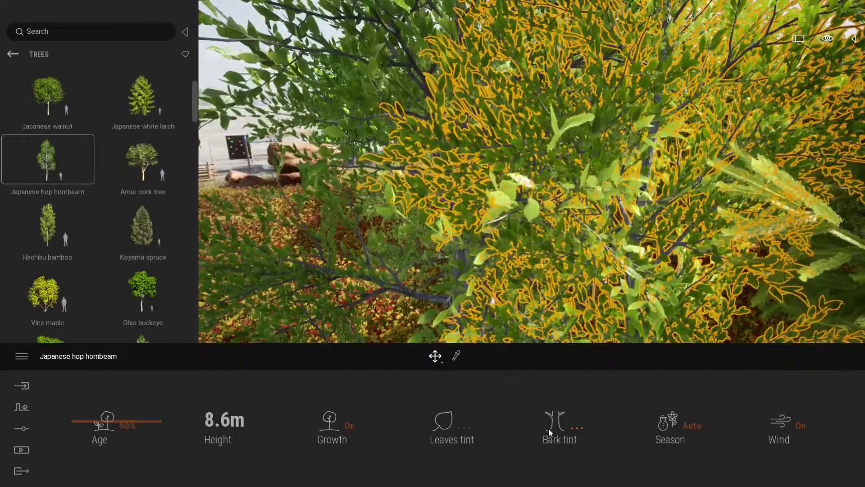
{"action": "right_click_drag", "start_coordinate": [321, 202], "coordinate": [304, 205]}
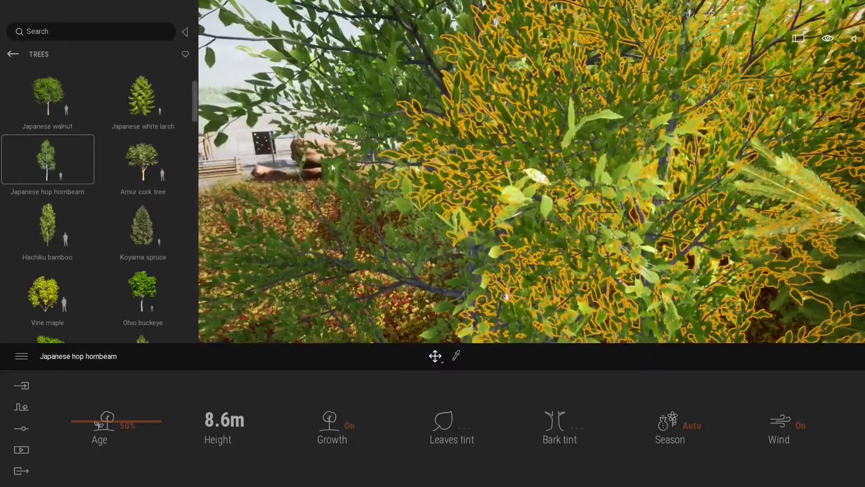
Shift the scene's weather closer to clear sun and set the time of day to 12:45.
{"action": "left_click", "coordinate": [21, 428]}
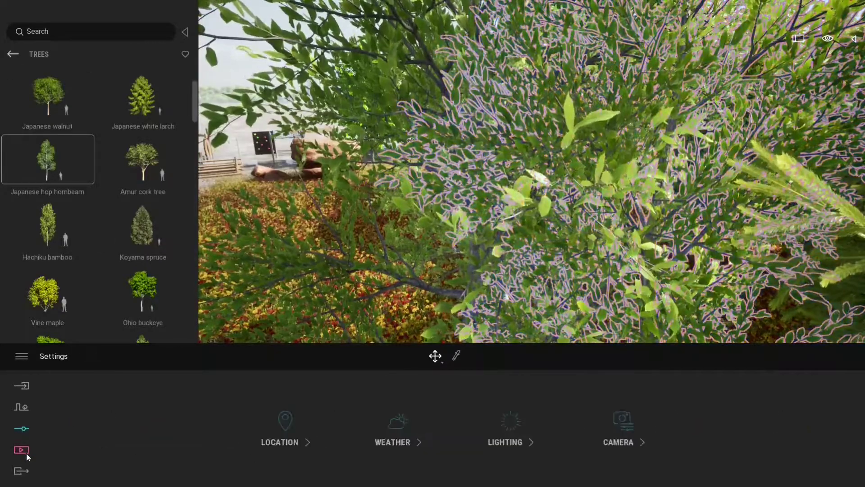
{"action": "left_click", "coordinate": [396, 426]}
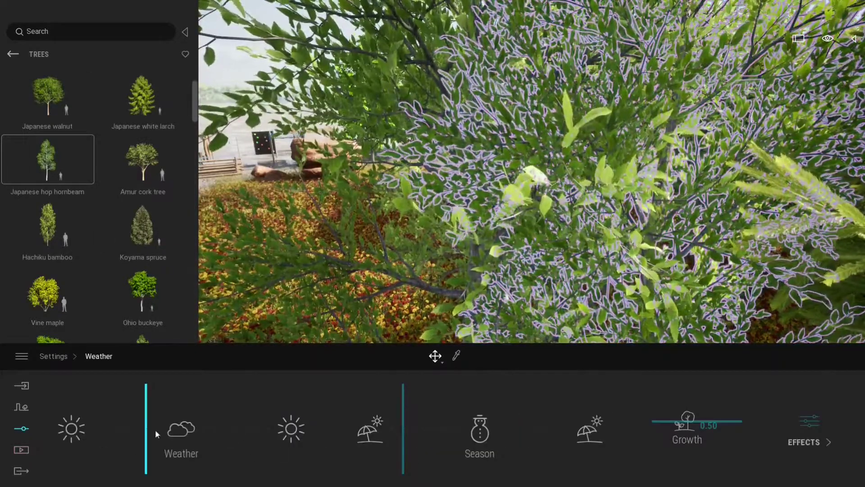
{"action": "left_click_drag", "start_coordinate": [130, 458], "coordinate": [116, 459]}
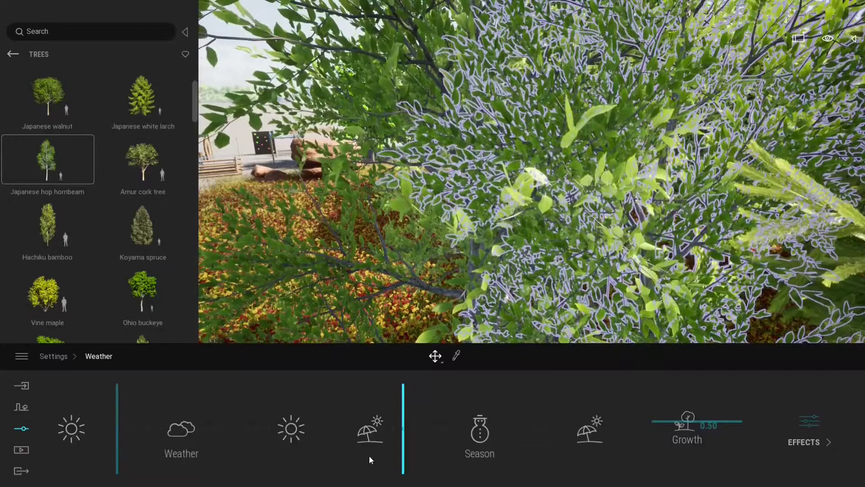
{"action": "mouse_move", "coordinate": [405, 458]}
{"action": "left_mouse_down"}
{"action": "mouse_move", "coordinate": [413, 458]}
{"action": "mouse_move", "coordinate": [404, 458]}
{"action": "left_mouse_up"}
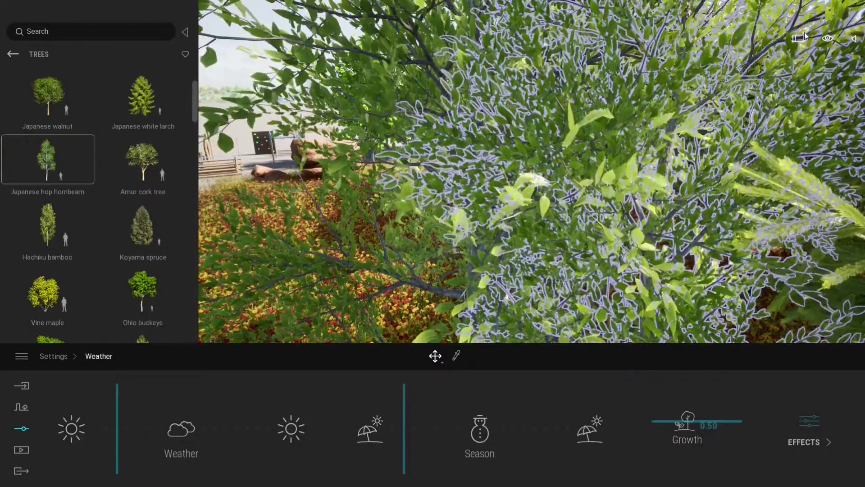
{"action": "left_click", "coordinate": [828, 39]}
{"action": "left_click", "coordinate": [828, 67]}
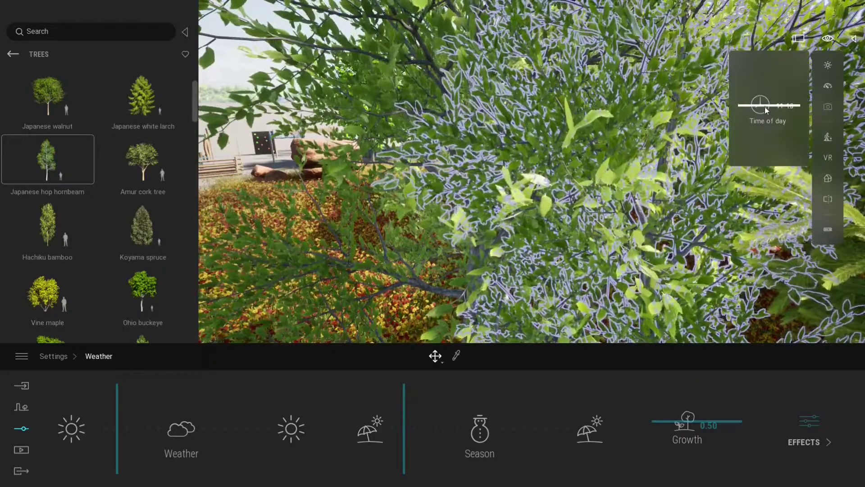
{"action": "left_click_drag", "start_coordinate": [769, 100], "coordinate": [769, 108]}
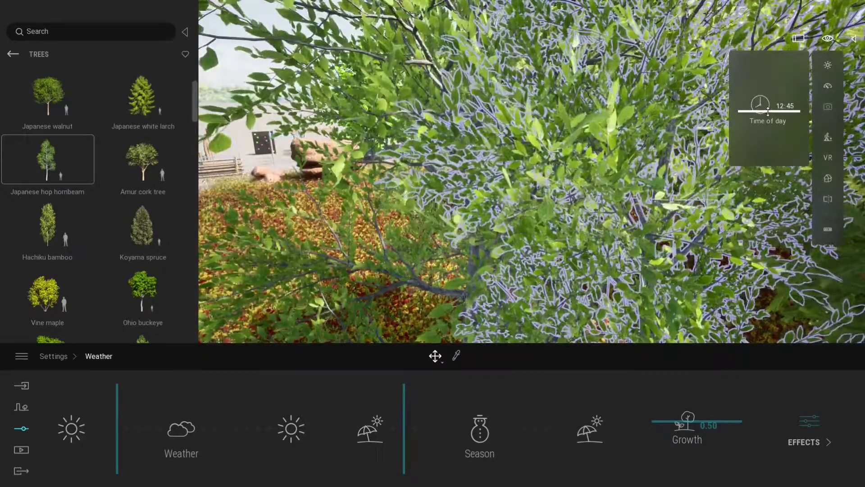
Tint the leaves of the foreground Japanese hop hornbeam a light yellow-green.
{"action": "left_click", "coordinate": [636, 258]}
{"action": "left_click", "coordinate": [462, 429]}
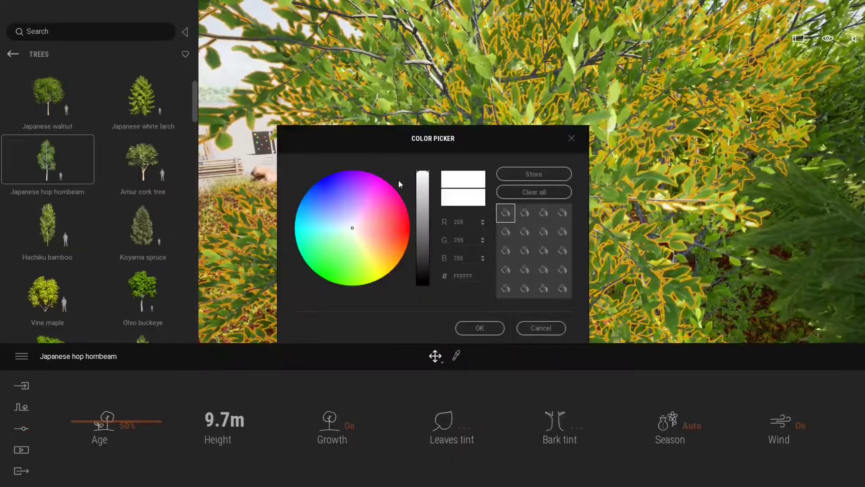
{"action": "left_click_drag", "start_coordinate": [419, 142], "coordinate": [130, 100]}
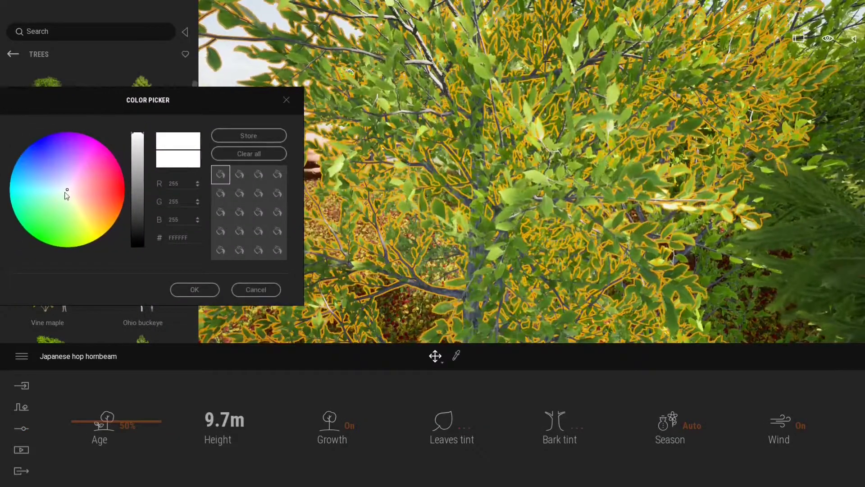
{"action": "left_click", "coordinate": [86, 186]}
{"action": "mouse_move", "coordinate": [88, 187]}
{"action": "left_mouse_down"}
{"action": "mouse_move", "coordinate": [101, 193]}
{"action": "mouse_move", "coordinate": [74, 170]}
{"action": "mouse_move", "coordinate": [44, 168]}
{"action": "mouse_move", "coordinate": [57, 148]}
{"action": "mouse_move", "coordinate": [45, 143]}
{"action": "mouse_move", "coordinate": [39, 153]}
{"action": "mouse_move", "coordinate": [49, 145]}
{"action": "mouse_move", "coordinate": [63, 187]}
{"action": "mouse_move", "coordinate": [39, 195]}
{"action": "mouse_move", "coordinate": [53, 218]}
{"action": "mouse_move", "coordinate": [76, 225]}
{"action": "left_mouse_up"}
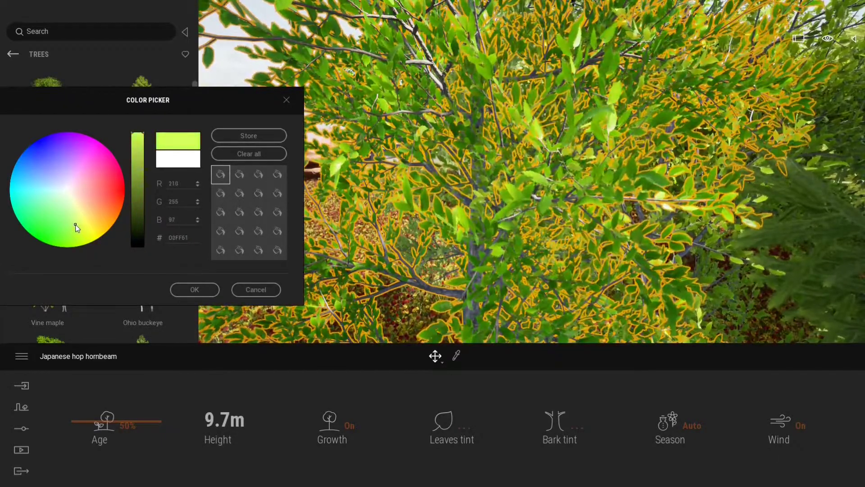
{"action": "left_click", "coordinate": [195, 290]}
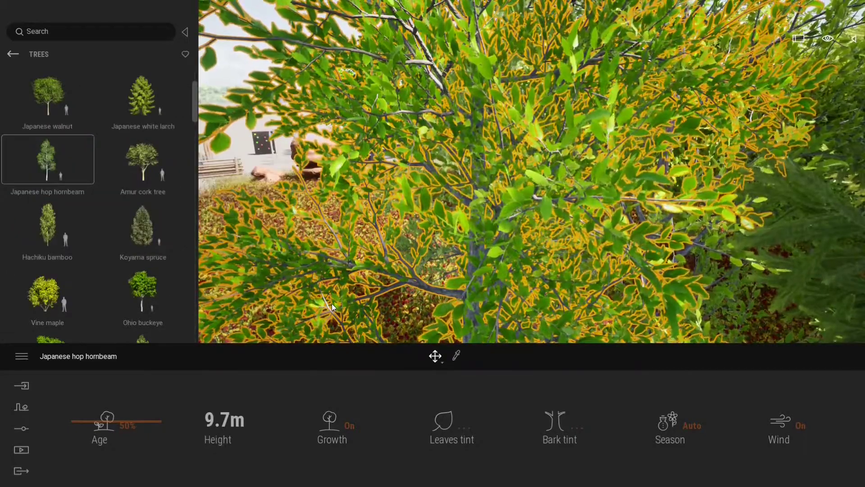
Try blue shades for the same hornbeam's bark tint and apply green.
{"action": "left_click", "coordinate": [556, 421]}
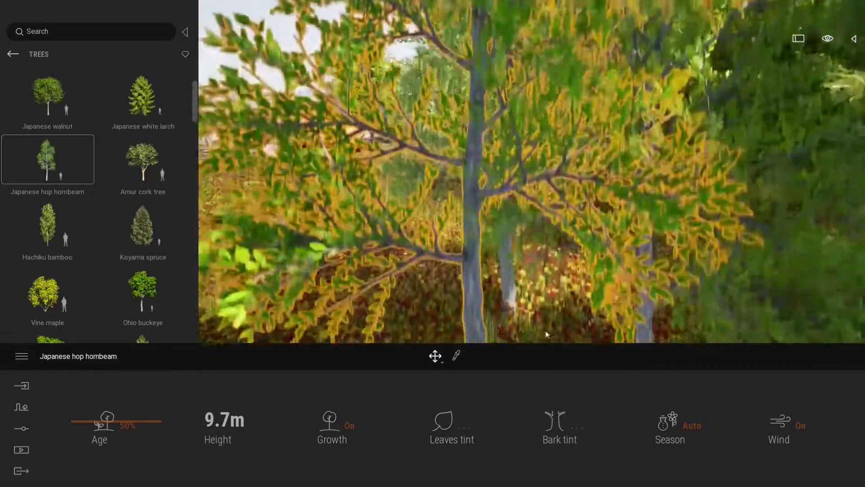
{"action": "left_click_drag", "start_coordinate": [487, 143], "coordinate": [320, 110]}
{"action": "left_click_drag", "start_coordinate": [84, 167], "coordinate": [128, 173]}
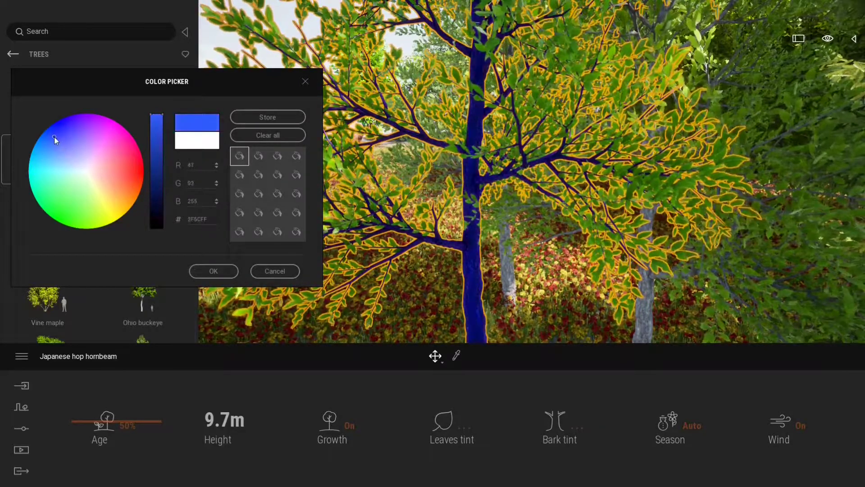
{"action": "left_click_drag", "start_coordinate": [54, 137], "coordinate": [61, 151]}
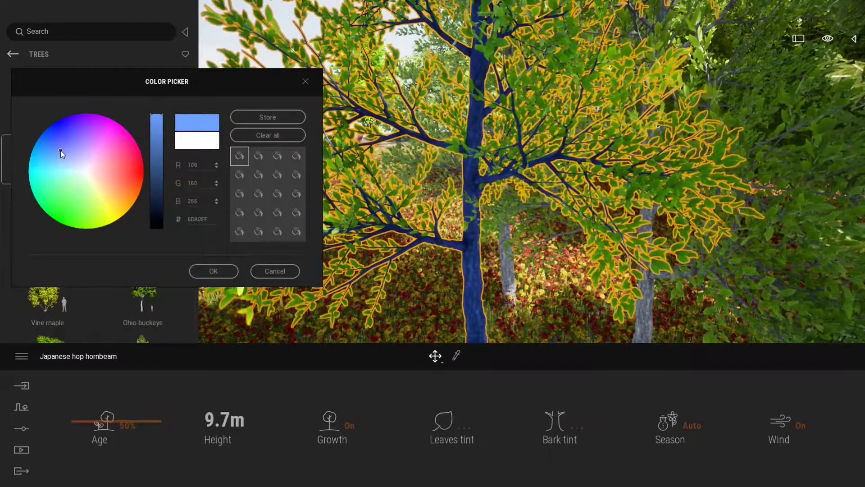
{"action": "mouse_move", "coordinate": [60, 152]}
{"action": "left_mouse_down"}
{"action": "mouse_move", "coordinate": [61, 140]}
{"action": "mouse_move", "coordinate": [81, 150]}
{"action": "mouse_move", "coordinate": [69, 152]}
{"action": "mouse_move", "coordinate": [81, 193]}
{"action": "mouse_move", "coordinate": [91, 181]}
{"action": "mouse_move", "coordinate": [75, 189]}
{"action": "mouse_move", "coordinate": [80, 210]}
{"action": "left_mouse_up"}
{"action": "left_click", "coordinate": [213, 270]}
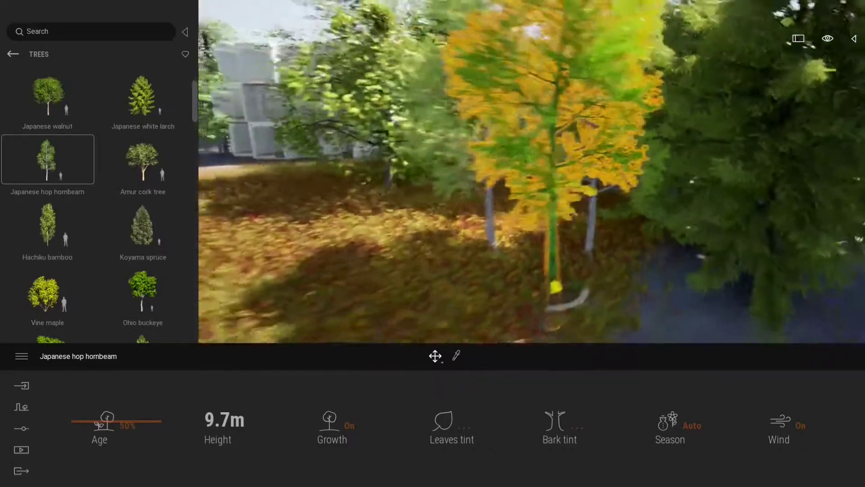
Deselect the tinted hornbeam and compare its bark and leaves with the neighbouring untinted trees.
{"action": "middle_click_drag", "start_coordinate": [500, 212], "coordinate": [497, 165], "text": "shift"}
{"action": "scroll", "coordinate": [459, 228], "scroll_direction": "up", "scroll_amount": 3}
{"action": "right_click_drag", "start_coordinate": [497, 163], "coordinate": [528, 196]}
{"action": "left_click", "coordinate": [410, 233]}
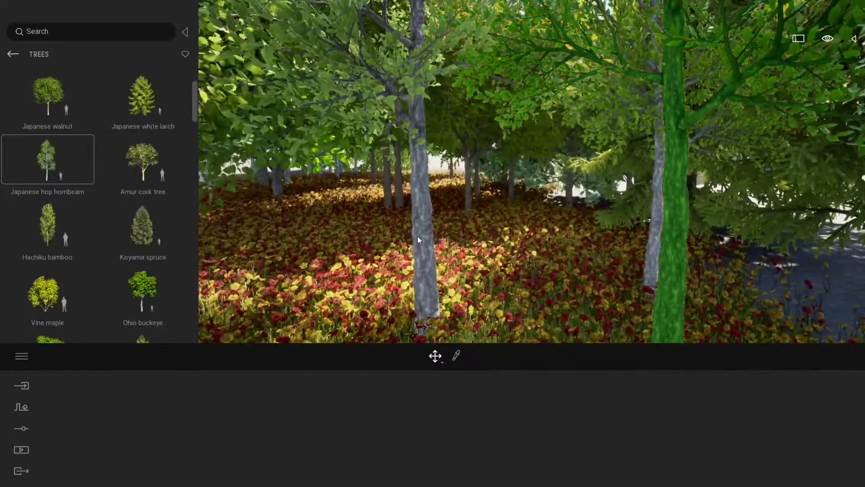
{"action": "key", "text": "s"}
{"action": "key", "text": "d"}
{"action": "key", "text": "w"}
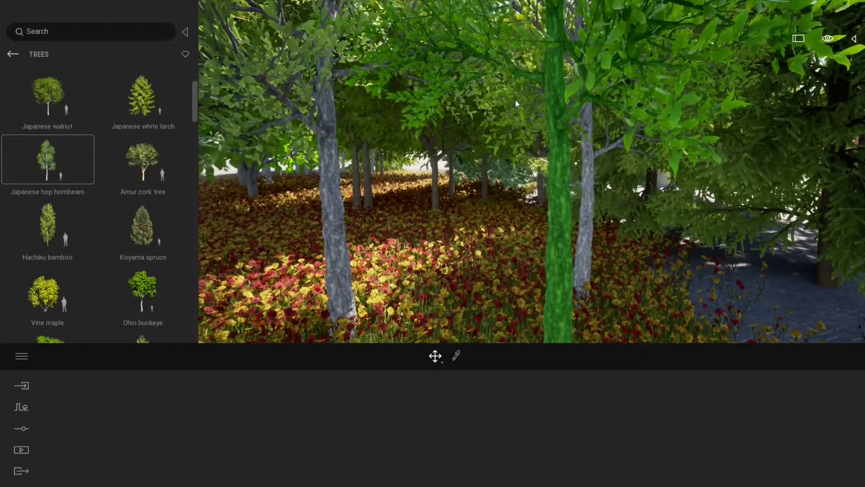
{"action": "key", "text": "s"}
{"action": "key", "text": "a"}
{"action": "key", "text": "d"}
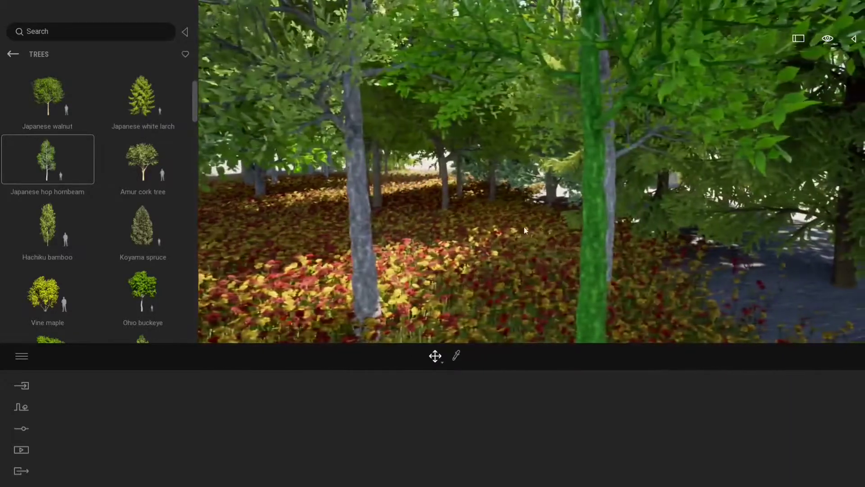
{"action": "key", "text": "s"}
{"action": "right_click_drag", "start_coordinate": [519, 209], "coordinate": [374, 196]}
{"action": "key", "text": "s"}
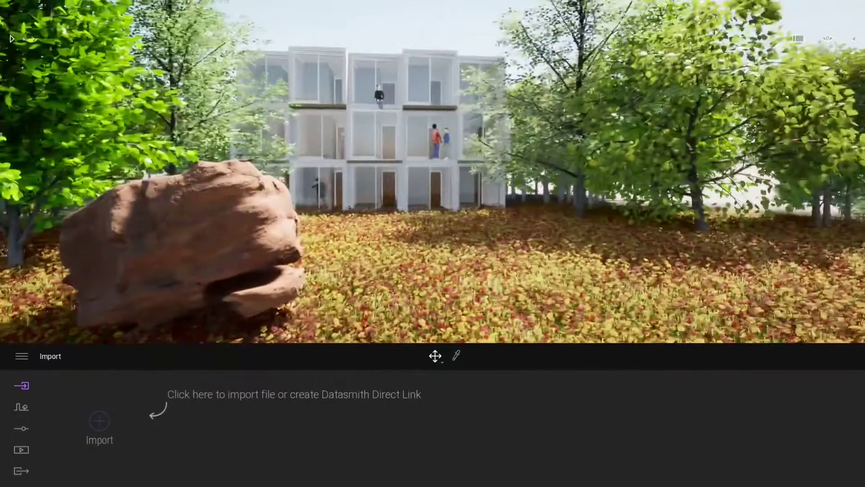
Facing the apartment building, shift the weather toward cloudy with precipitation and move the season from winter to autumn.
{"action": "key", "text": "e"}
{"action": "key", "text": "d"}
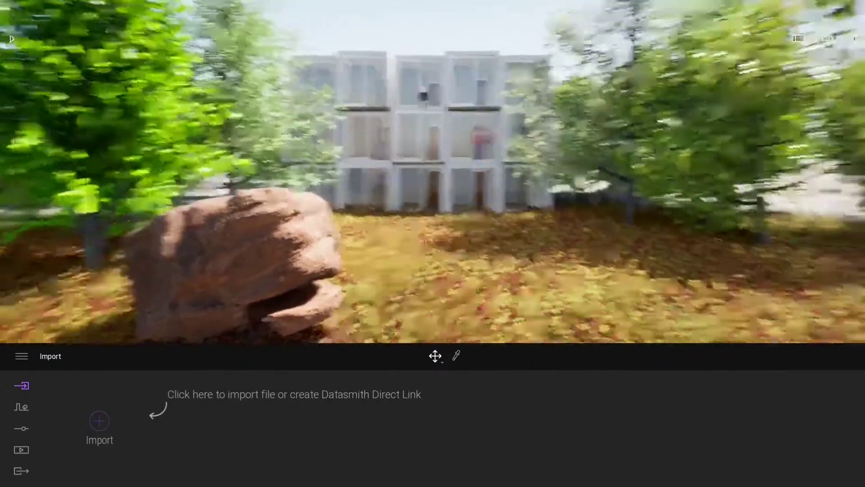
{"action": "right_click_drag", "start_coordinate": [412, 260], "coordinate": [410, 261]}
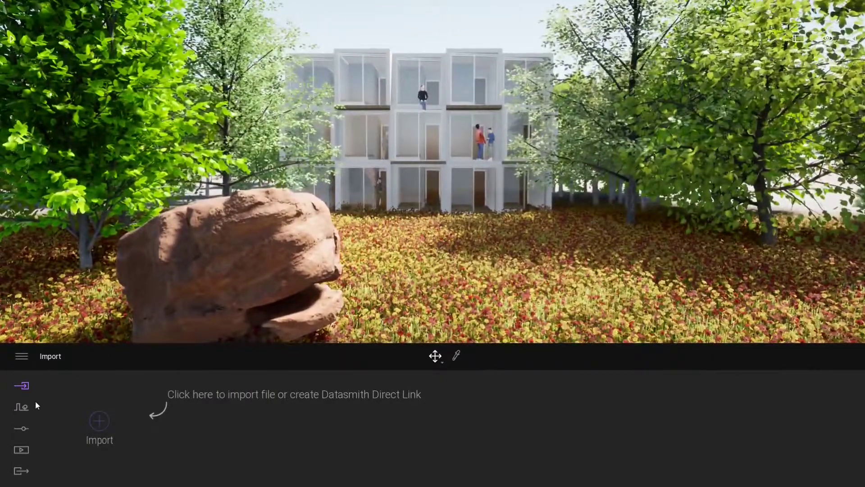
{"action": "left_click", "coordinate": [27, 409]}
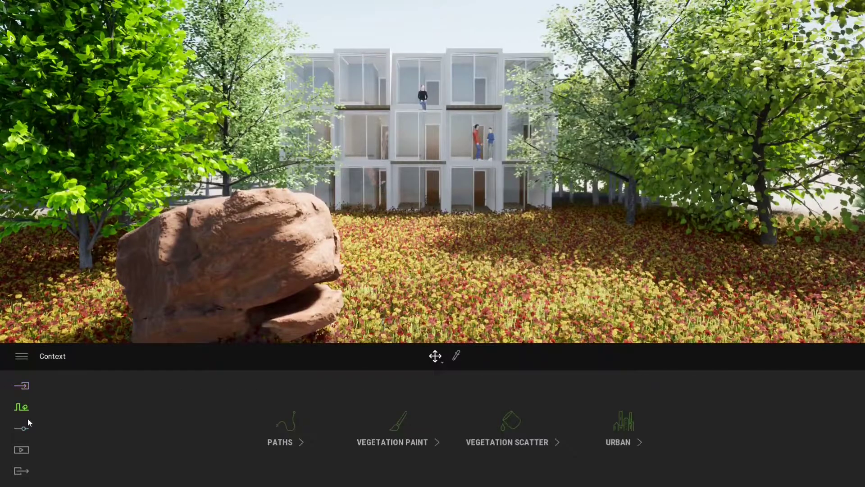
{"action": "left_click", "coordinate": [379, 430]}
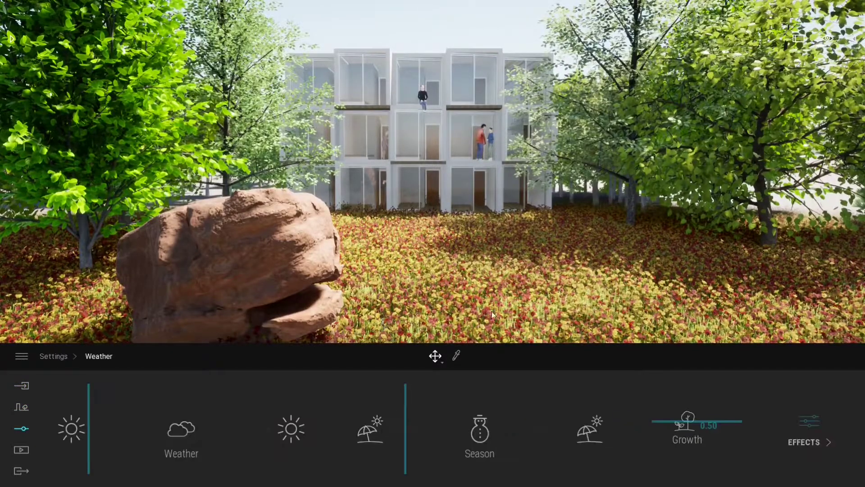
{"action": "key", "text": "w"}
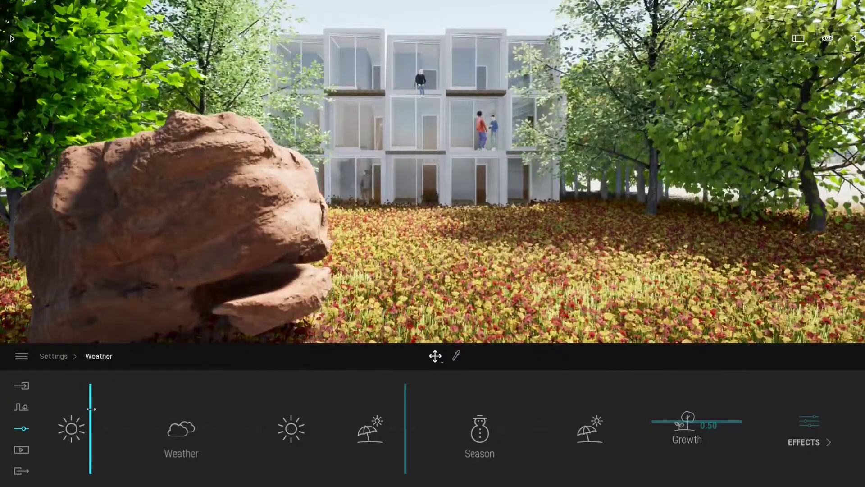
{"action": "left_click_drag", "start_coordinate": [132, 412], "coordinate": [165, 419]}
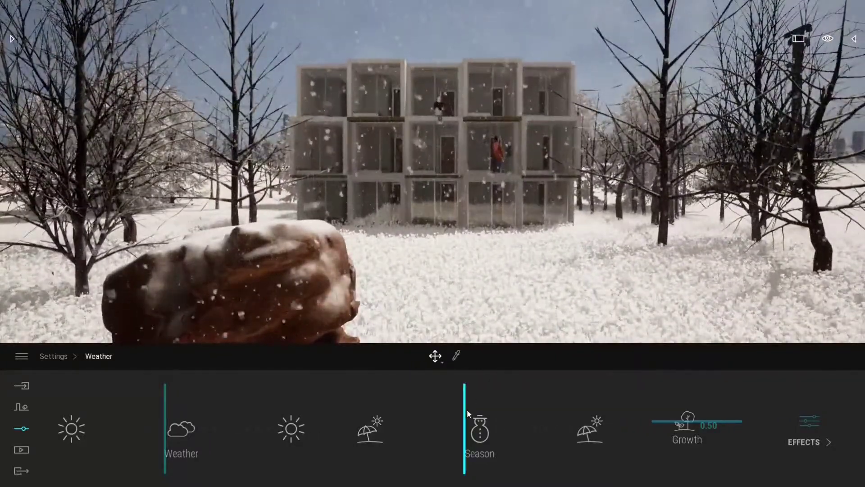
{"action": "left_click_drag", "start_coordinate": [467, 409], "coordinate": [432, 431]}
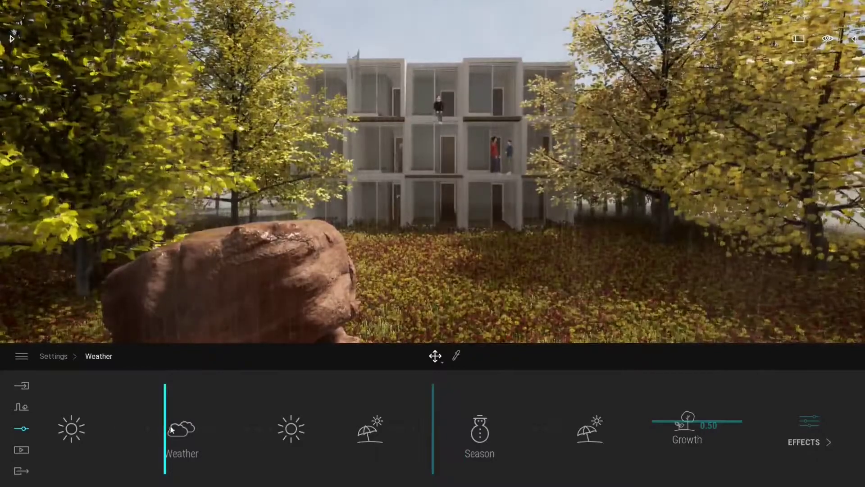
Shift the weather over the apartment building back toward sunny.
{"action": "left_click_drag", "start_coordinate": [170, 410], "coordinate": [120, 428]}
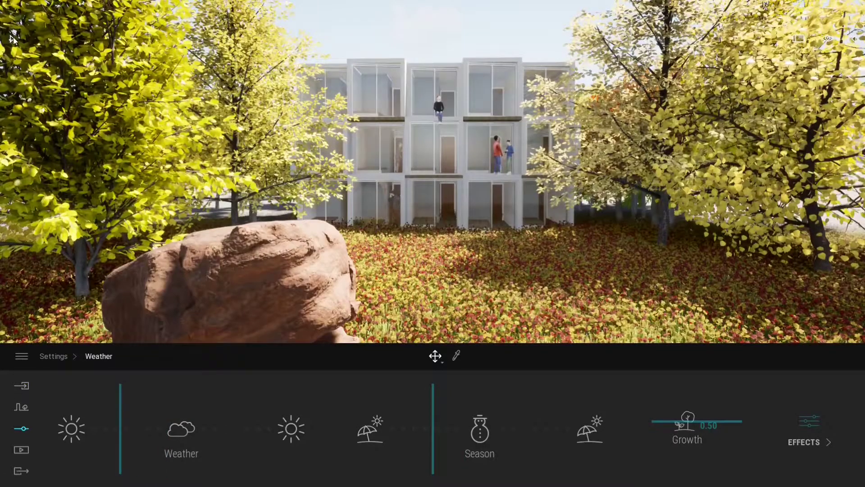
Search the library for Snow and browse the results for the Skated Frozen Lake material.
{"action": "left_click", "coordinate": [12, 39]}
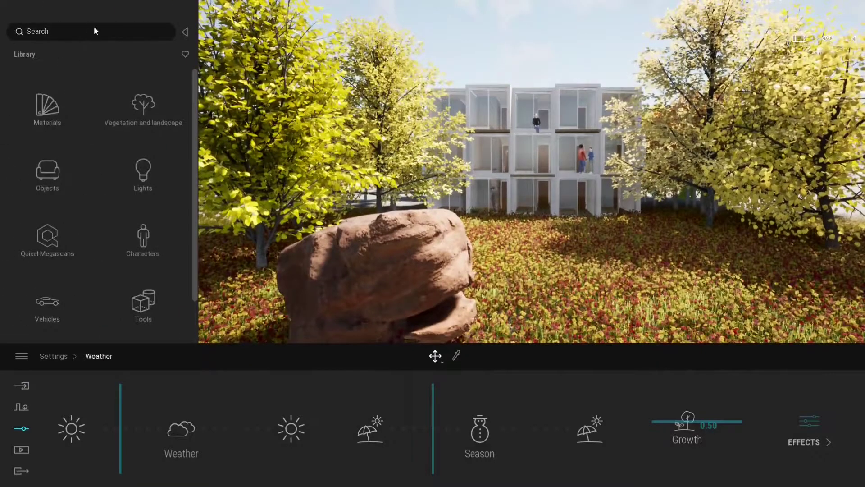
{"action": "left_click", "coordinate": [89, 25]}
{"action": "type", "text": "SNOW"}
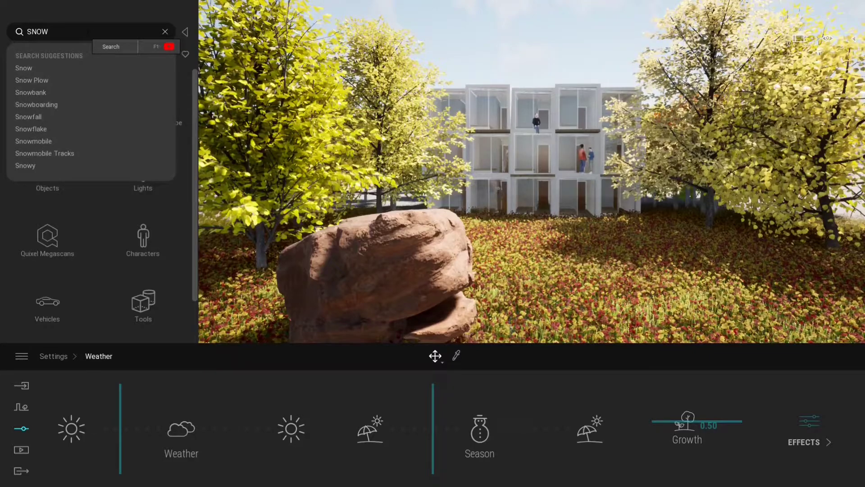
{"action": "key", "text": "Return"}
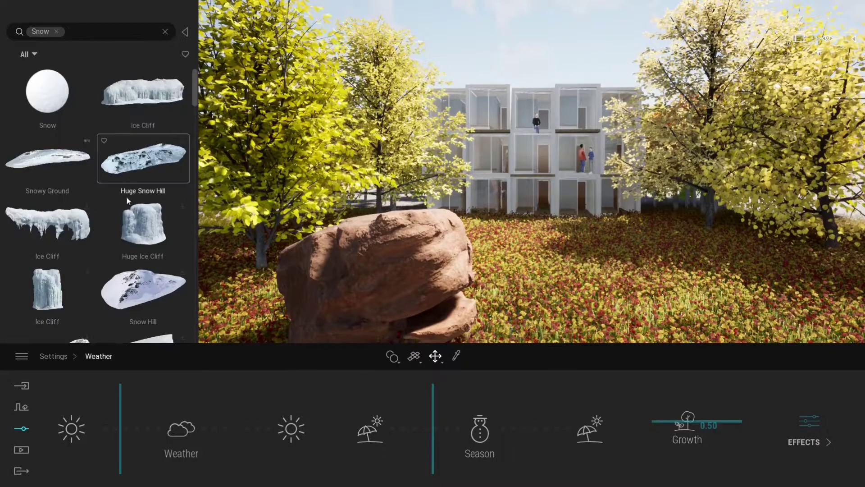
{"action": "scroll", "coordinate": [119, 279], "scroll_direction": "down", "scroll_amount": 2}
{"action": "scroll", "coordinate": [119, 277], "scroll_direction": "down", "scroll_amount": 8}
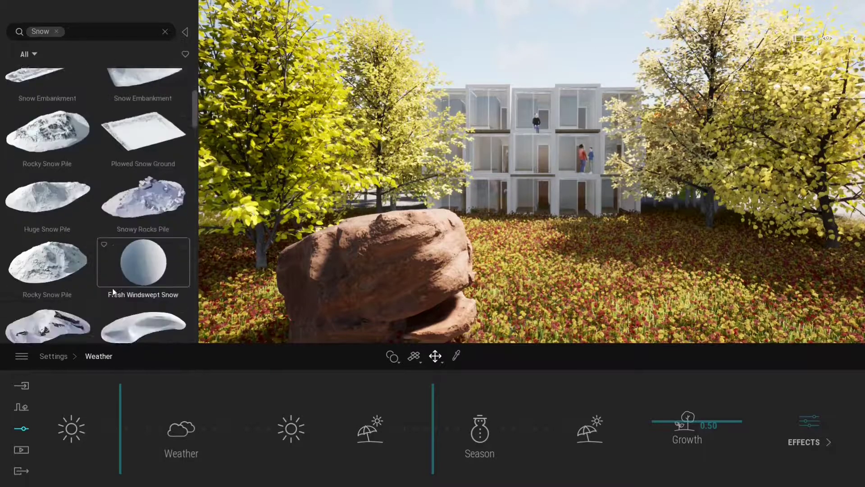
{"action": "scroll", "coordinate": [113, 289], "scroll_direction": "down", "scroll_amount": 5}
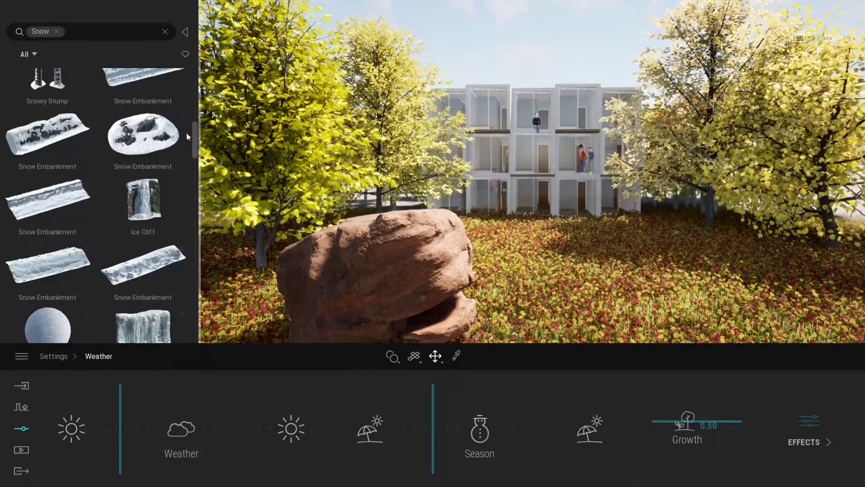
{"action": "left_click_drag", "start_coordinate": [195, 146], "coordinate": [187, 300]}
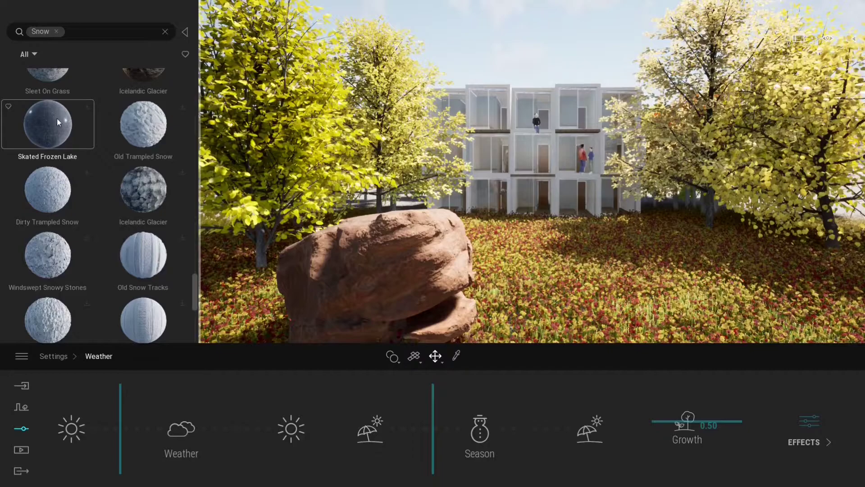
Bring the open paved ground beside the trees into view and sign in to Epic Games to allow asset downloads.
{"action": "key", "text": "w"}
{"action": "right_click_drag", "start_coordinate": [451, 180], "coordinate": [752, 225]}
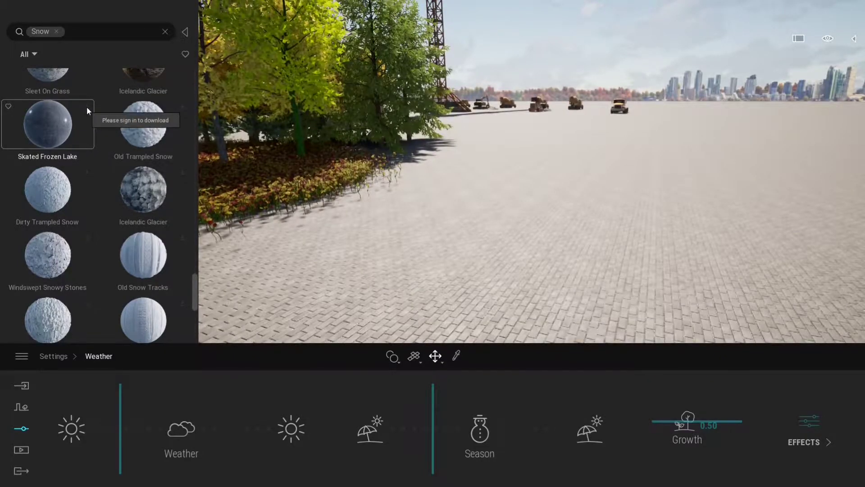
{"action": "left_click", "coordinate": [20, 6]}
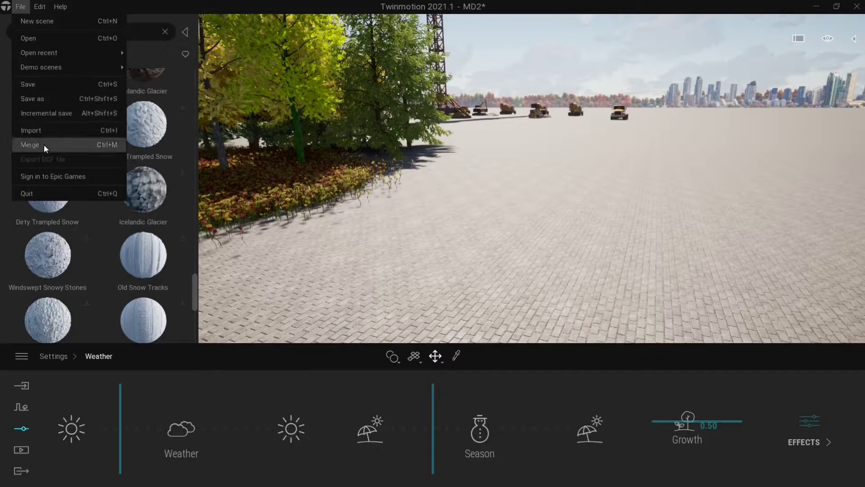
{"action": "left_click", "coordinate": [45, 174]}
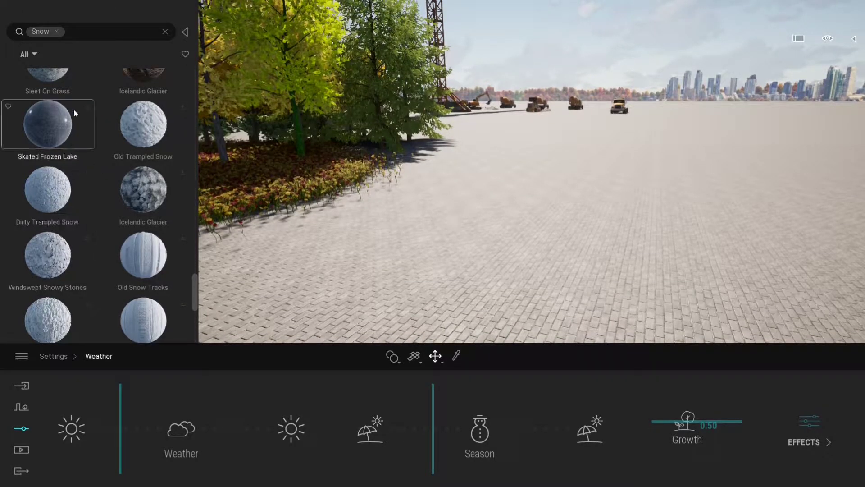
Download the Skated Frozen Lake material and apply it to the paved ground.
{"action": "left_click", "coordinate": [86, 107]}
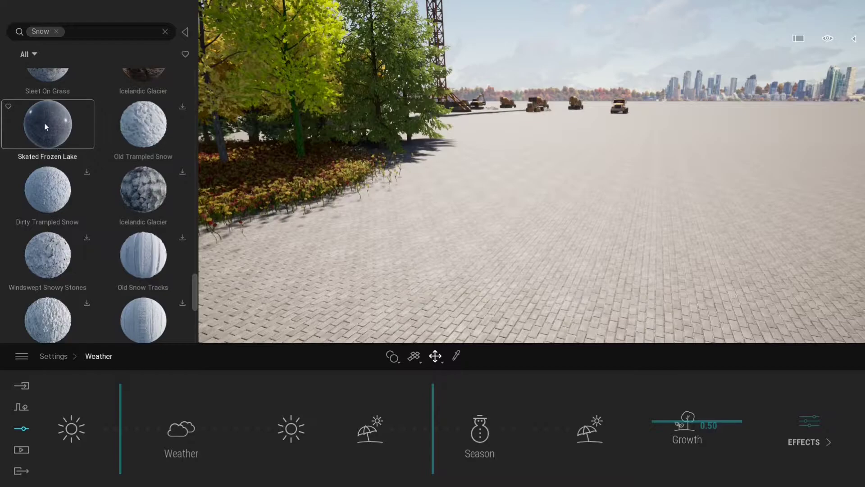
{"action": "left_click_drag", "start_coordinate": [44, 122], "coordinate": [444, 251]}
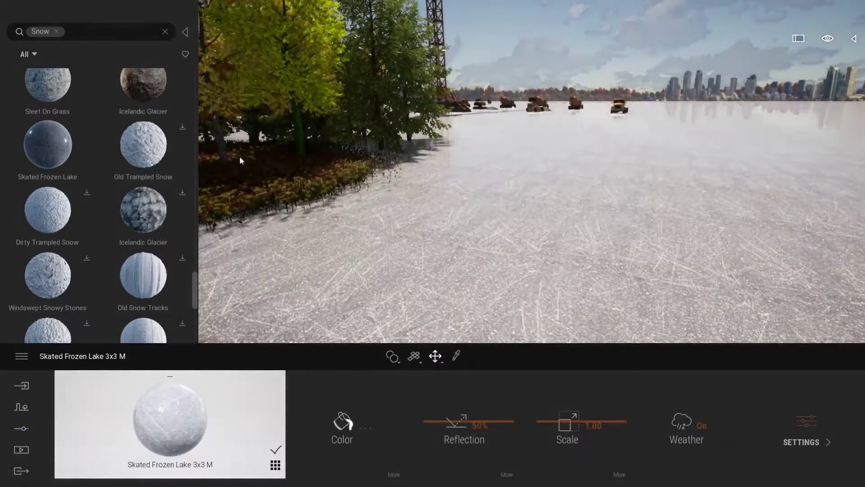
Examine the frozen-lake ground's reflections from close to the surface and look through the remaining snow assets.
{"action": "key", "text": "q"}
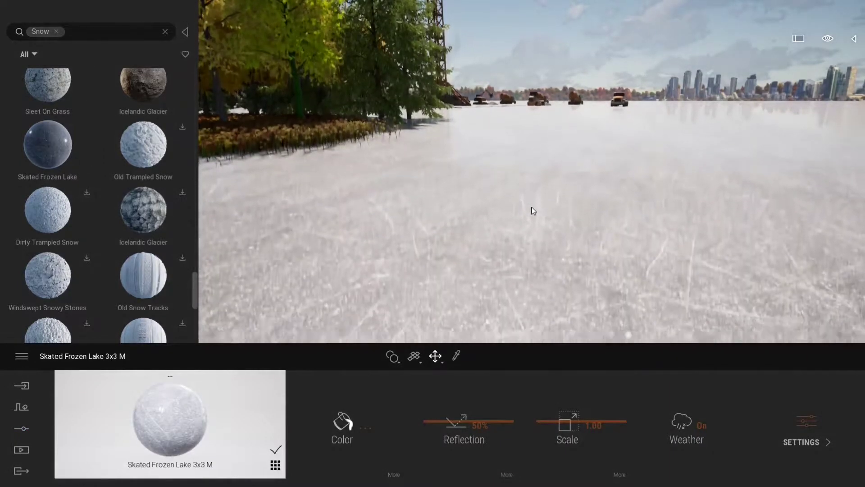
{"action": "key", "text": "q"}
{"action": "key", "text": "w"}
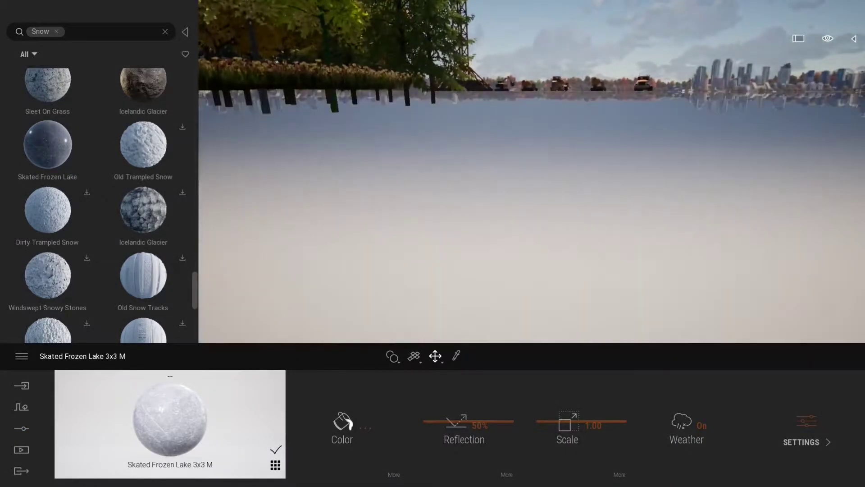
{"action": "key", "text": "e"}
{"action": "mouse_move", "coordinate": [531, 210]}
{"action": "right_mouse_down"}
{"action": "mouse_move", "coordinate": [631, 219]}
{"action": "mouse_move", "coordinate": [360, 207]}
{"action": "mouse_move", "coordinate": [603, 211]}
{"action": "mouse_move", "coordinate": [383, 210]}
{"action": "mouse_move", "coordinate": [573, 211]}
{"action": "mouse_move", "coordinate": [518, 211]}
{"action": "right_mouse_up"}
{"action": "scroll", "coordinate": [97, 248], "scroll_direction": "down", "scroll_amount": 2}
{"action": "scroll", "coordinate": [99, 254], "scroll_direction": "down", "scroll_amount": 2}
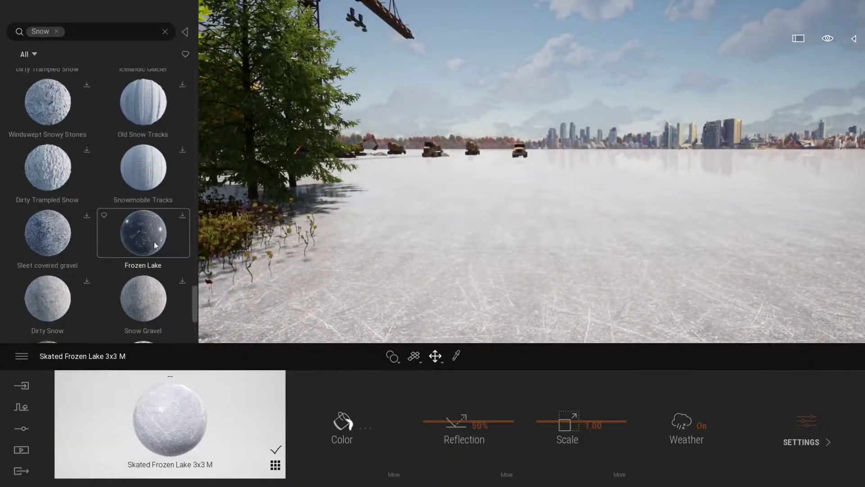
{"action": "scroll", "coordinate": [144, 232], "scroll_direction": "down", "scroll_amount": 6}
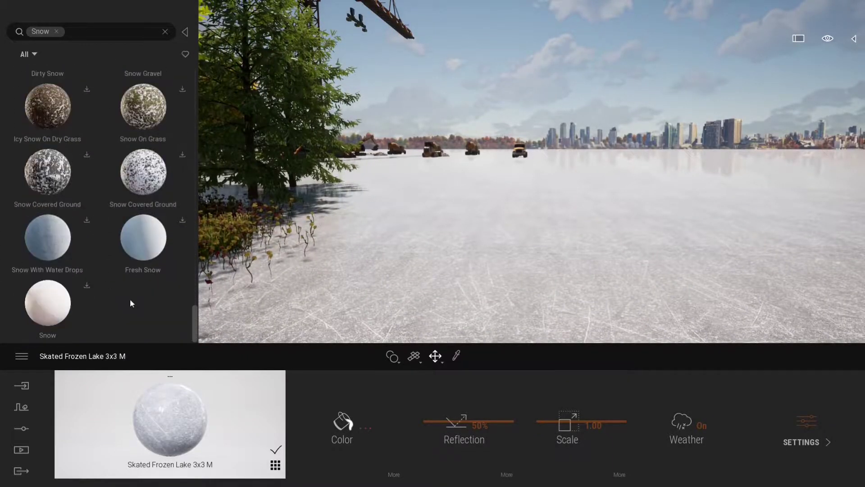
{"action": "left_click_drag", "start_coordinate": [196, 317], "coordinate": [185, 78]}
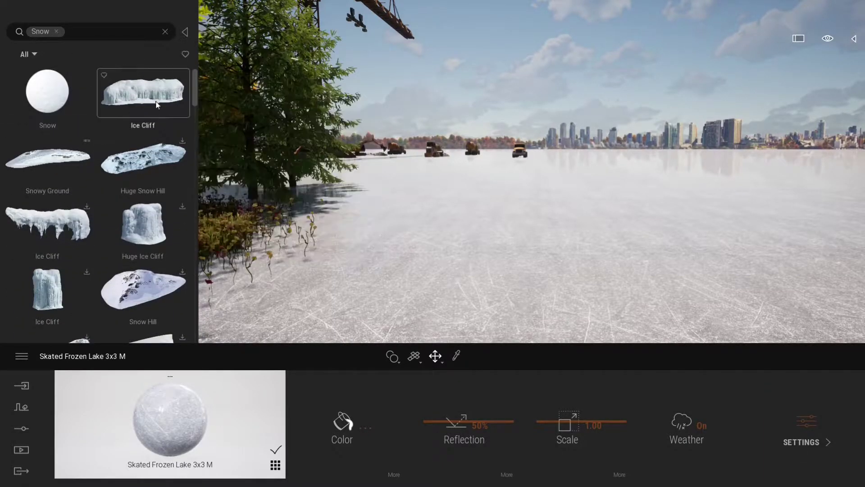
Place the long Ice Cliff asset on the frozen ground in front of the trees.
{"action": "key", "text": "Left"}
{"action": "key", "text": "Left"}
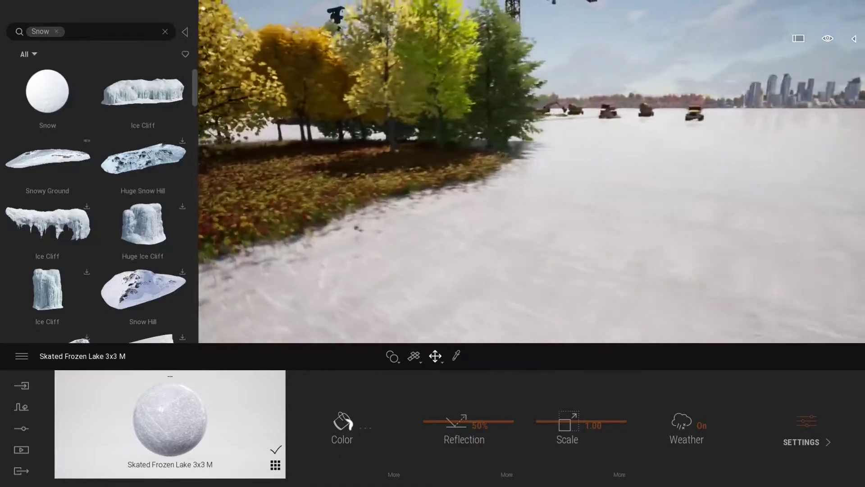
{"action": "left_click", "coordinate": [127, 98]}
{"action": "left_click", "coordinate": [548, 210]}
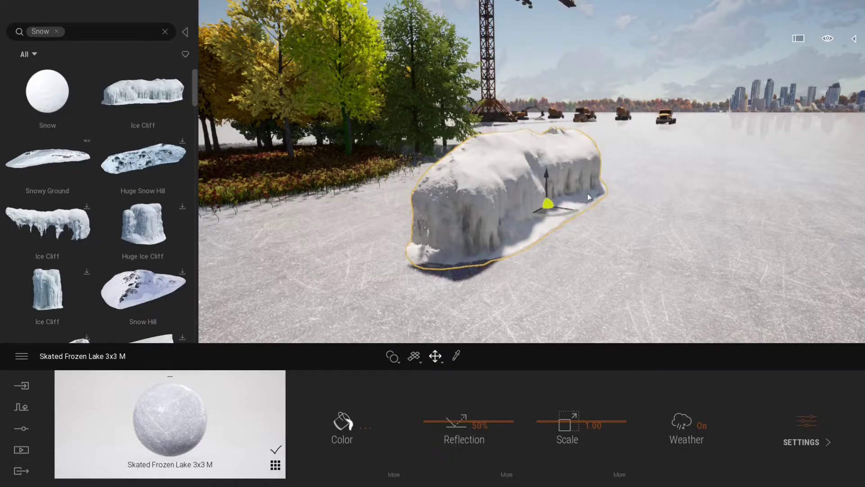
Place a second Ice Cliff end to end with the first, forming a continuous wall of ice in front of the red rock.
{"action": "right_click_drag", "start_coordinate": [609, 211], "coordinate": [451, 211]}
{"action": "key", "text": "s"}
{"action": "key", "text": "e"}
{"action": "key", "text": "w"}
{"action": "key", "text": "s"}
{"action": "left_click", "coordinate": [54, 163]}
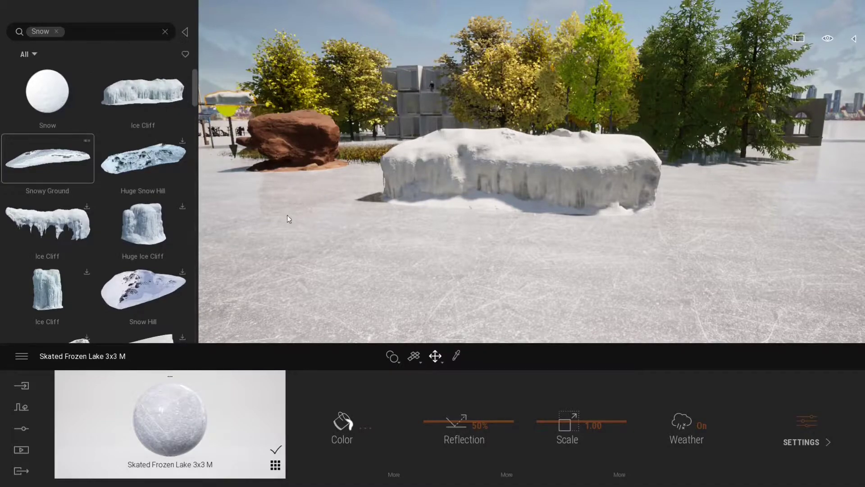
{"action": "key", "text": "a"}
{"action": "key", "text": "s"}
{"action": "left_click_drag", "start_coordinate": [248, 113], "coordinate": [399, 181]}
{"action": "key", "text": "Escape"}
Examine the joined ice cliffs and the scratched ice surface from several viewpoints.
{"action": "right_click_drag", "start_coordinate": [397, 184], "coordinate": [438, 170]}
{"action": "key", "text": "w"}
{"action": "key", "text": "a"}
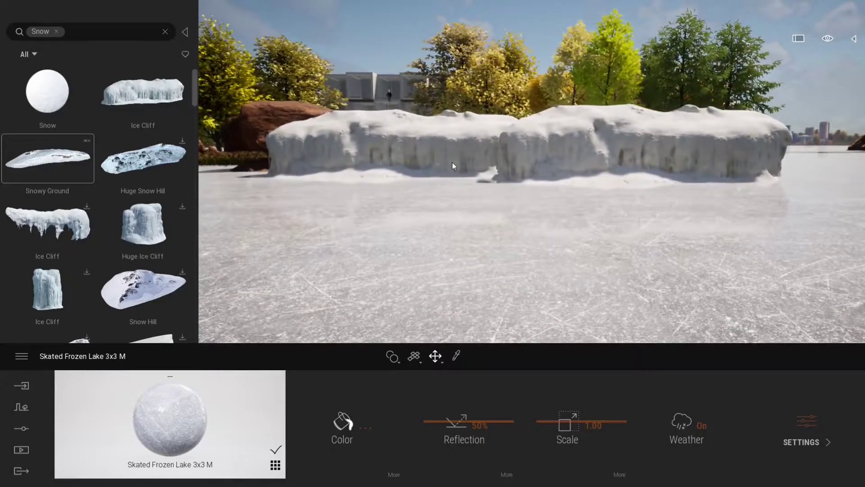
{"action": "key", "text": "d"}
{"action": "key", "text": "d"}
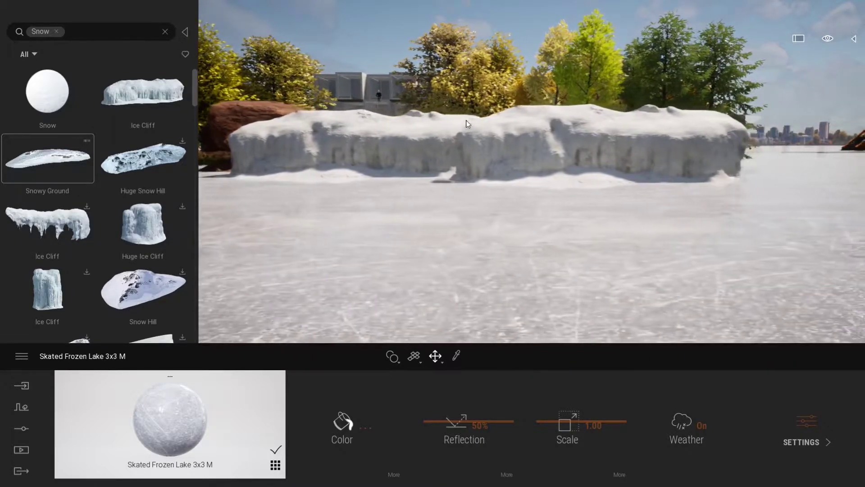
{"action": "key", "text": "a"}
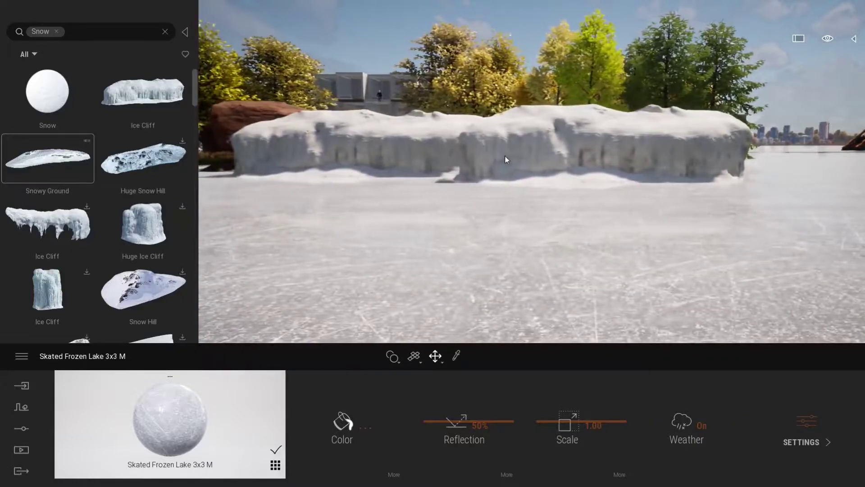
{"action": "key", "text": "d"}
{"action": "right_click_drag", "start_coordinate": [528, 184], "coordinate": [390, 228]}
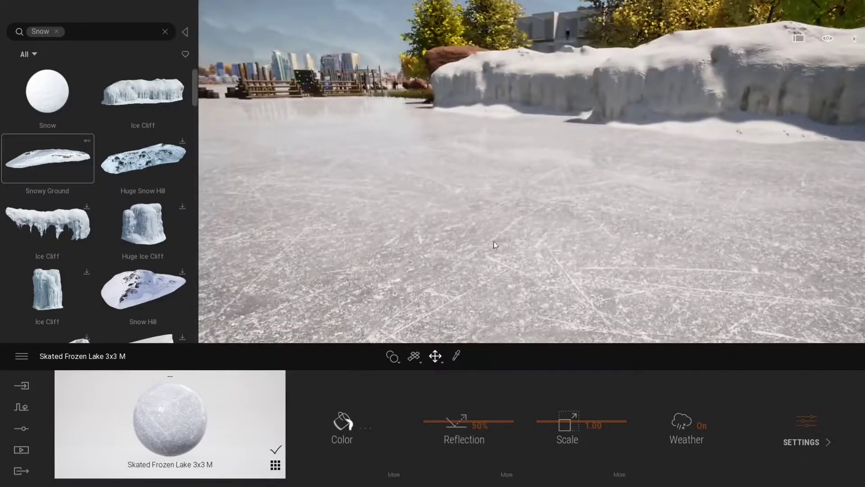
{"action": "right_click_drag", "start_coordinate": [493, 242], "coordinate": [511, 269]}
{"action": "right_click_drag", "start_coordinate": [511, 189], "coordinate": [518, 163]}
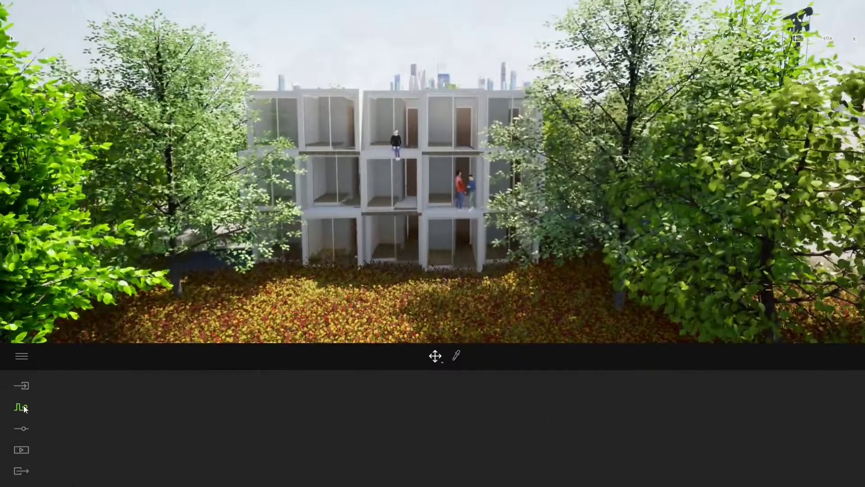
Open Phasing1 from the media phasing list, add a second phase to Track1, and return to the media overview.
{"action": "left_click", "coordinate": [22, 407]}
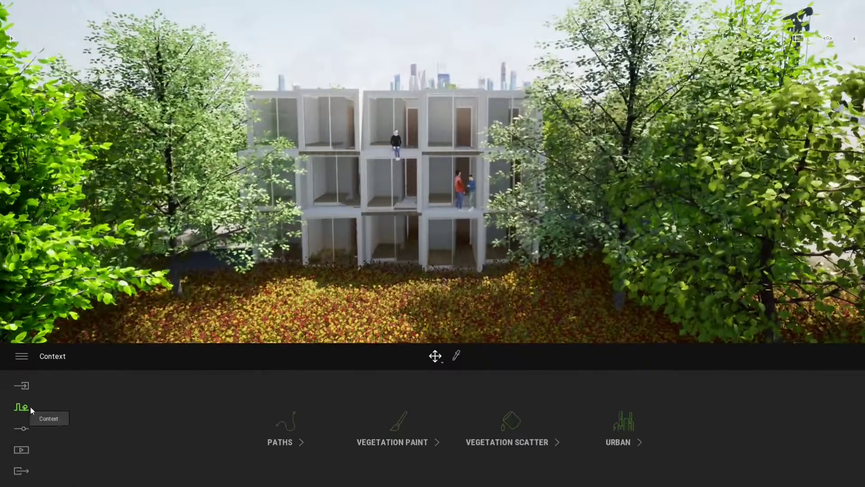
{"action": "left_click", "coordinate": [21, 449]}
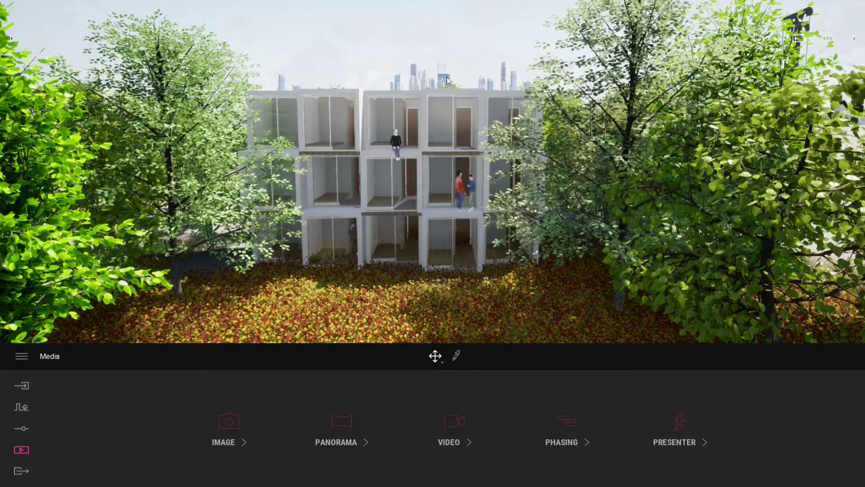
{"action": "left_click", "coordinate": [567, 423]}
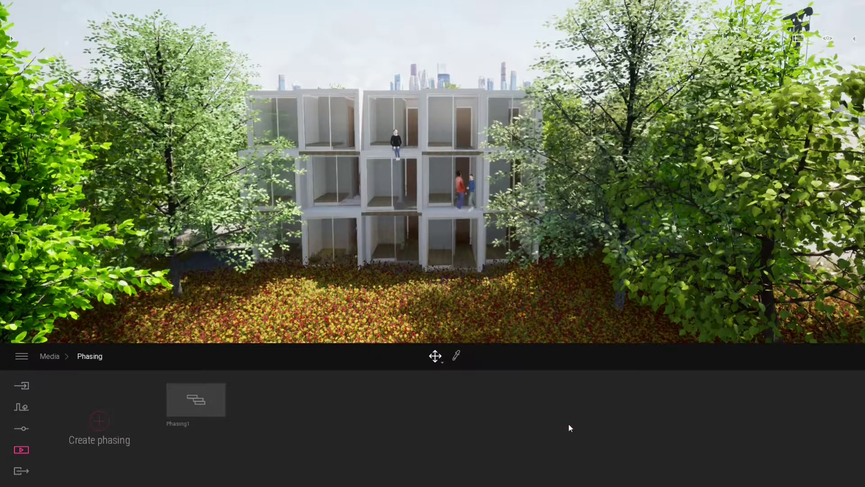
{"action": "left_click", "coordinate": [194, 410]}
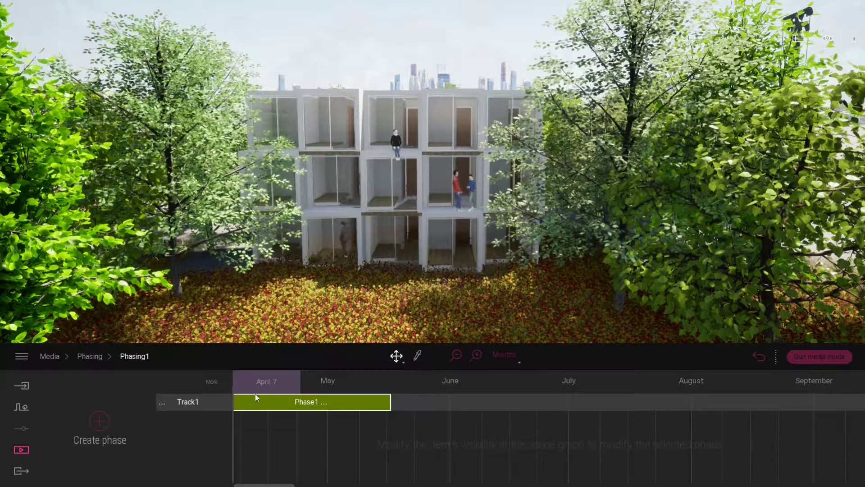
{"action": "left_click", "coordinate": [100, 421]}
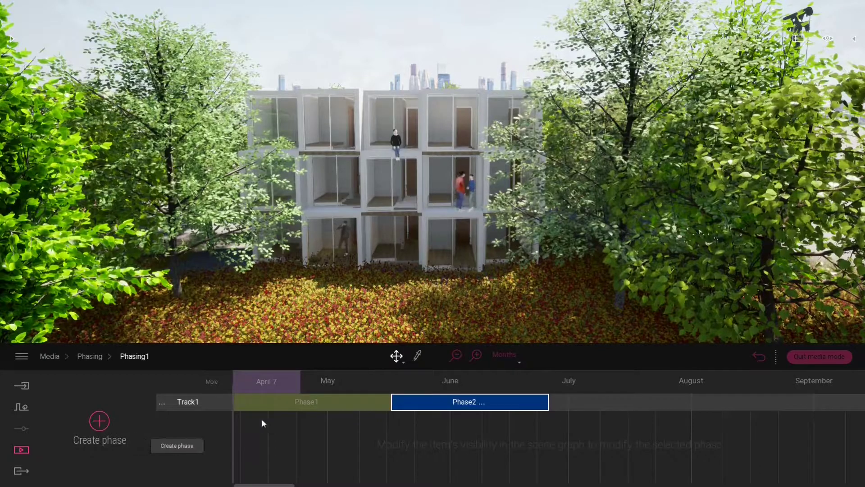
{"action": "left_click", "coordinate": [25, 452]}
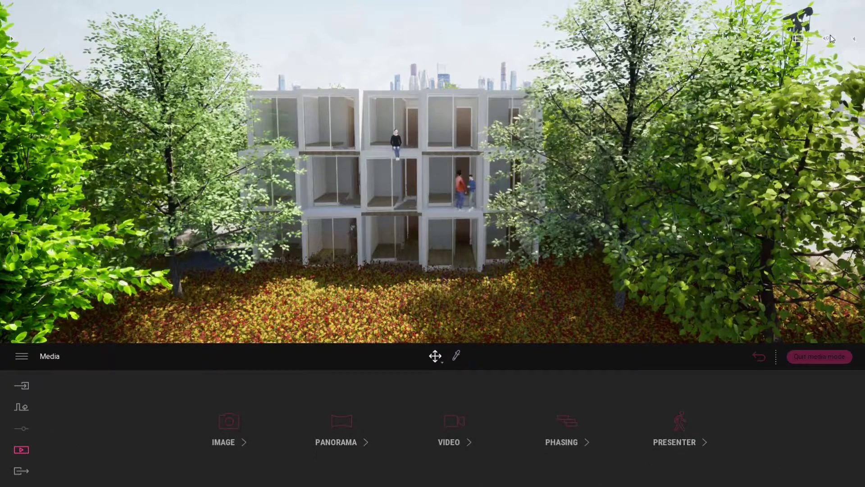
Show the navigation controls over the viewport and switch to the full presentation view with the phasing date slider.
{"action": "mouse_move", "coordinate": [829, 39]}
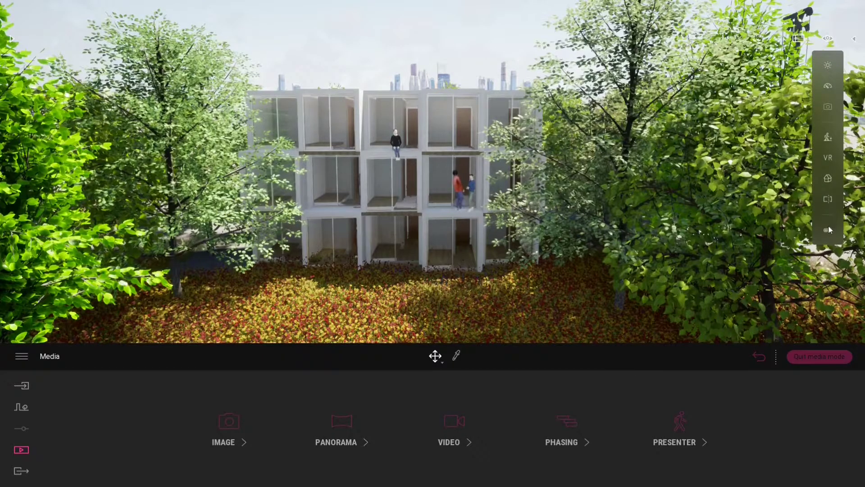
{"action": "mouse_move", "coordinate": [828, 226]}
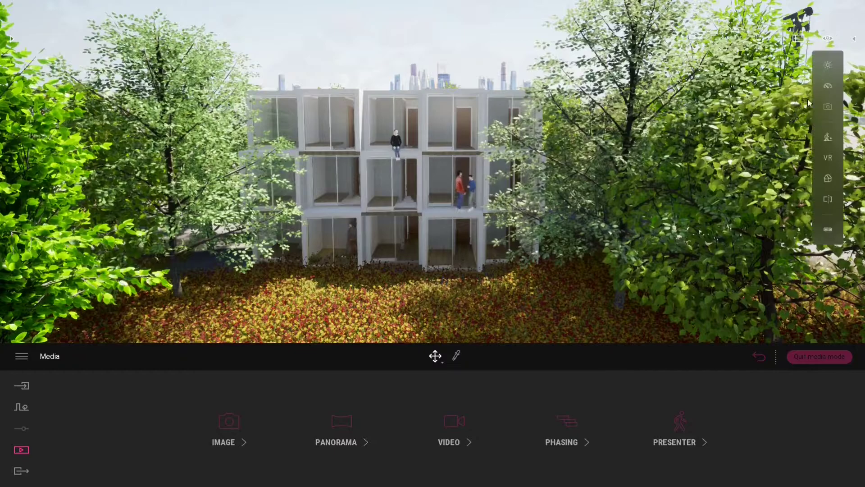
{"action": "left_click", "coordinate": [767, 211]}
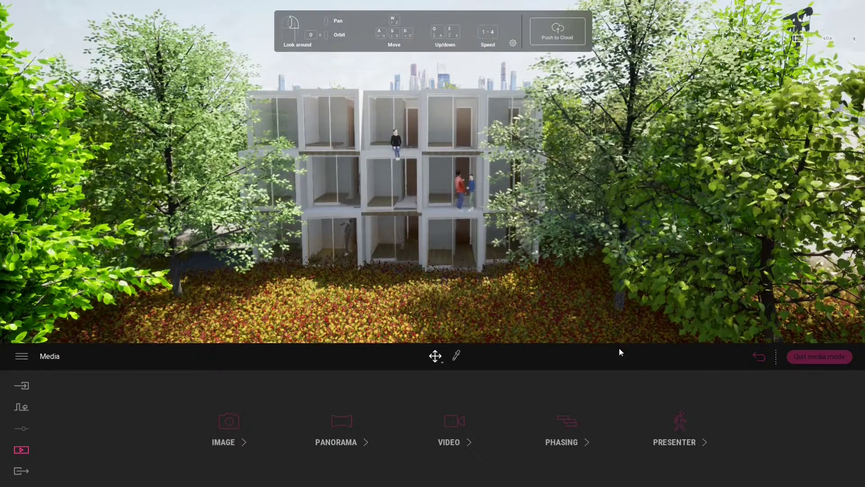
{"action": "left_click", "coordinate": [798, 39]}
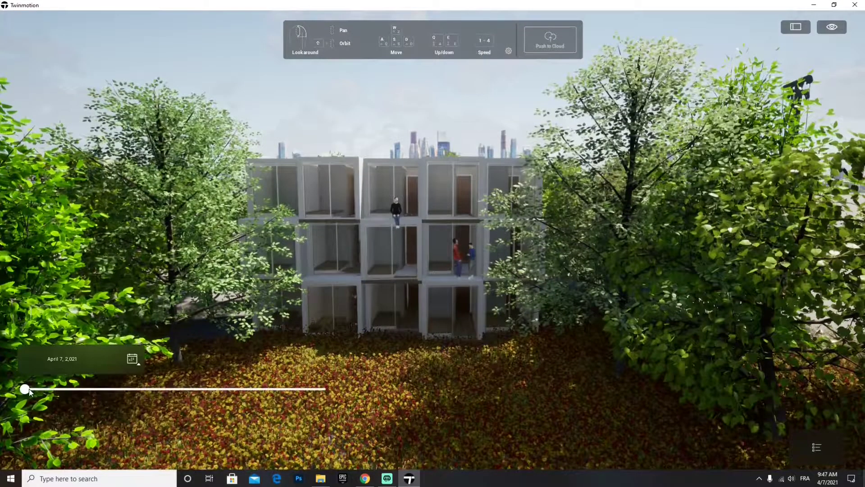
Toggle the full presentation view off and on again, and open the Presenter1 presentation.
{"action": "left_click", "coordinate": [793, 31]}
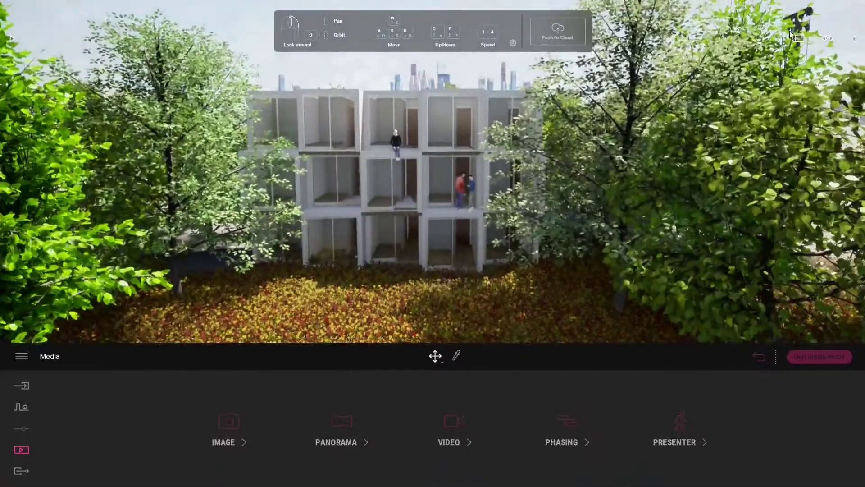
{"action": "left_click", "coordinate": [791, 30]}
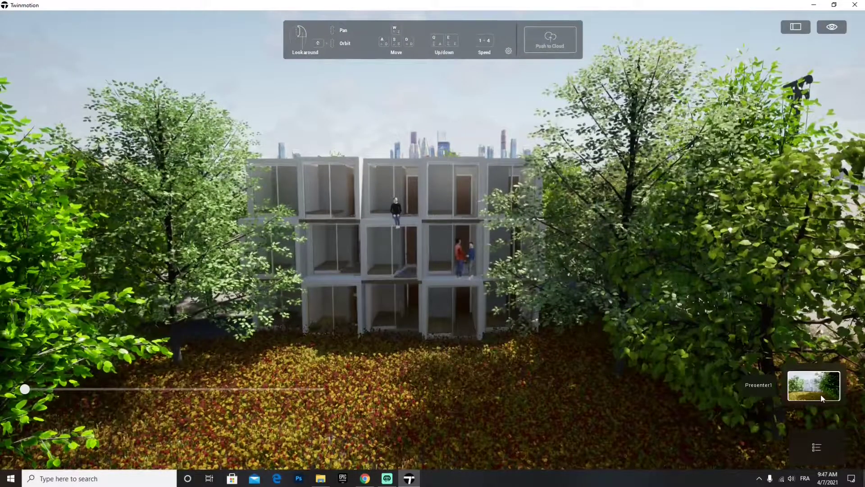
{"action": "left_click", "coordinate": [809, 389]}
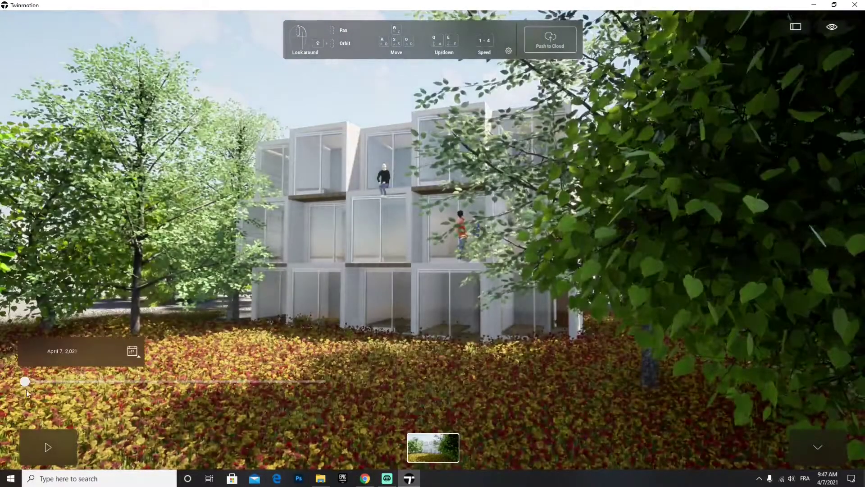
Scrub the phasing date to the timeline's end and back to about its middle, and view the building among the trees.
{"action": "left_click_drag", "start_coordinate": [25, 382], "coordinate": [326, 381]}
{"action": "left_click", "coordinate": [229, 380]}
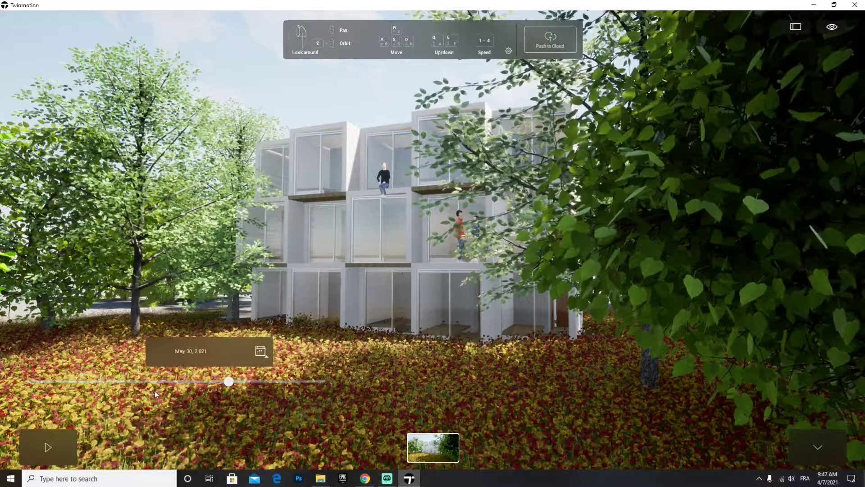
{"action": "left_click_drag", "start_coordinate": [233, 383], "coordinate": [184, 382]}
{"action": "right_click_drag", "start_coordinate": [504, 179], "coordinate": [446, 189]}
{"action": "key", "text": "s"}
{"action": "key", "text": "w"}
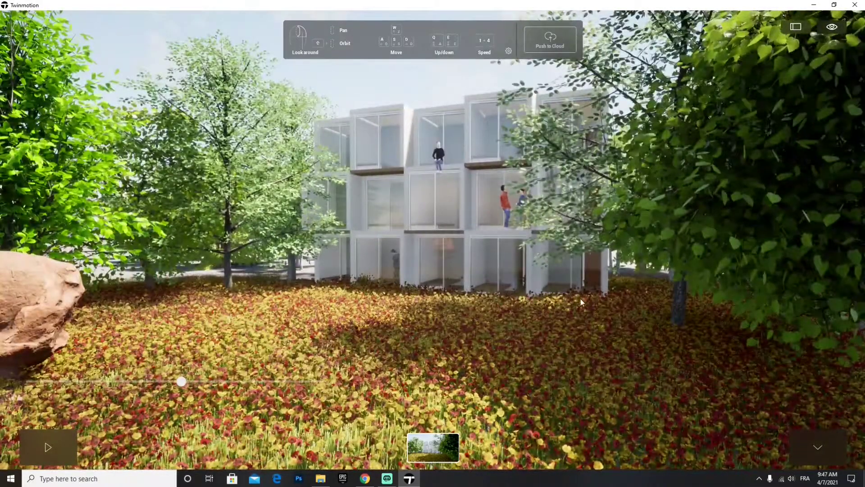
{"action": "right_click_drag", "start_coordinate": [526, 292], "coordinate": [544, 274]}
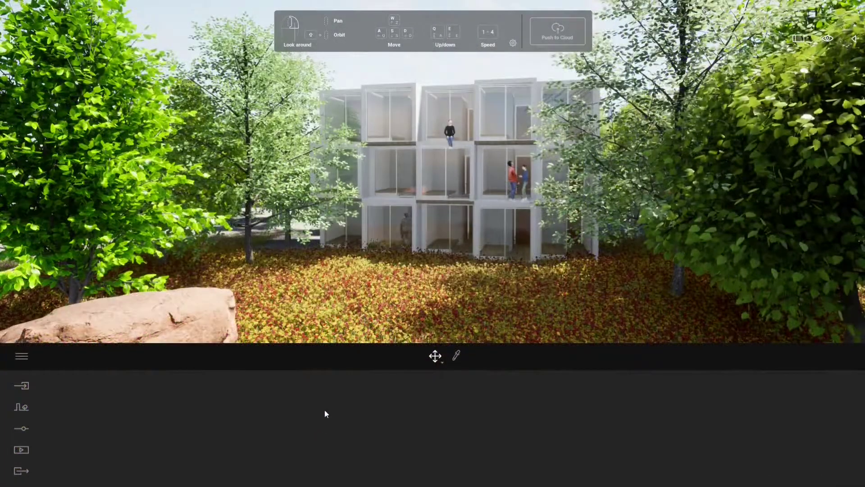
Fly up from the garden over the building and inspect its flat white roof from above.
{"action": "key", "text": "w"}
{"action": "right_click_drag", "start_coordinate": [414, 223], "coordinate": [450, 299]}
{"action": "key", "text": "q"}
{"action": "key", "text": "q"}
{"action": "key", "text": "s"}
{"action": "key", "text": "w"}
{"action": "key", "text": "w"}
{"action": "key", "text": "s"}
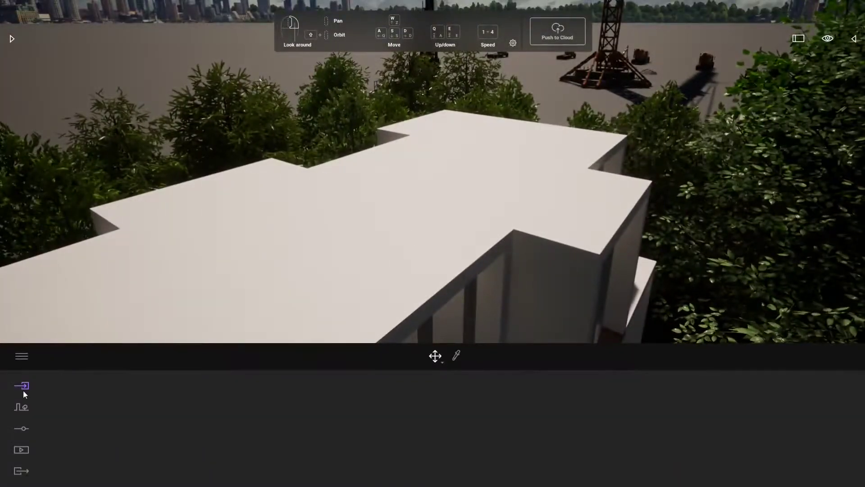
Apply the Maple 01 A wood material from the library to the building's roof and view it close up.
{"action": "left_click", "coordinate": [25, 390]}
{"action": "left_click", "coordinate": [28, 407]}
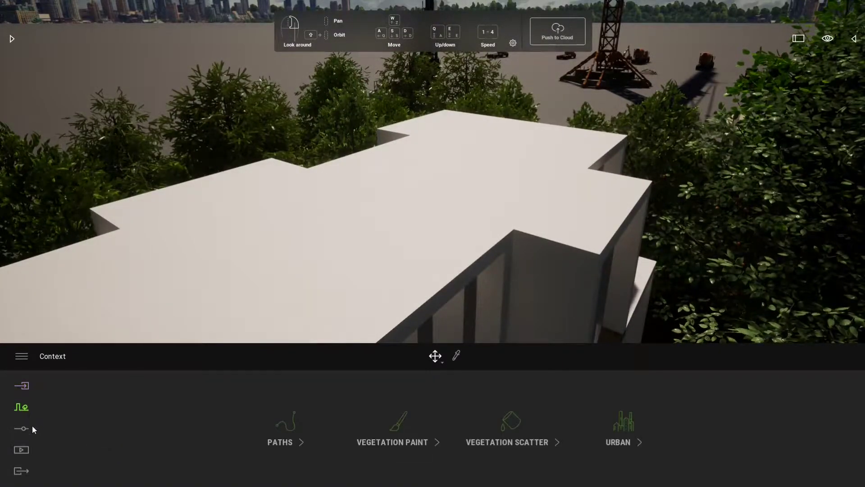
{"action": "left_click", "coordinate": [12, 38]}
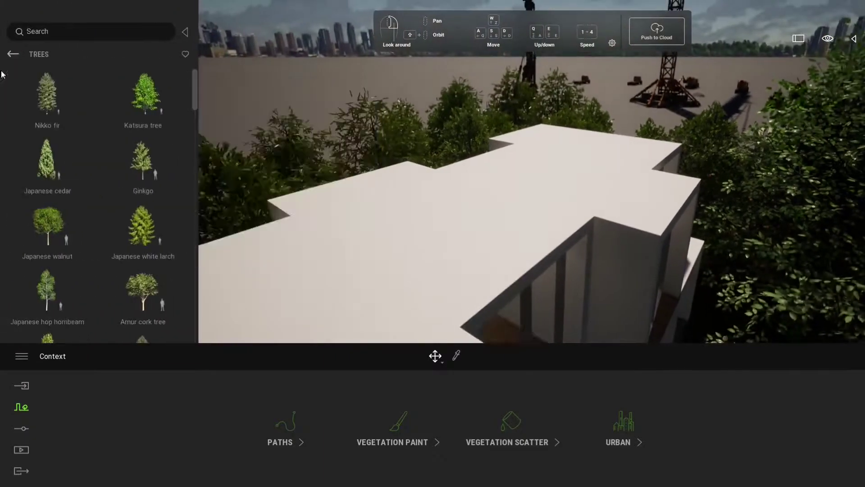
{"action": "left_click", "coordinate": [12, 54]}
{"action": "left_click", "coordinate": [12, 54]}
{"action": "left_click", "coordinate": [47, 102]}
{"action": "left_click", "coordinate": [143, 172]}
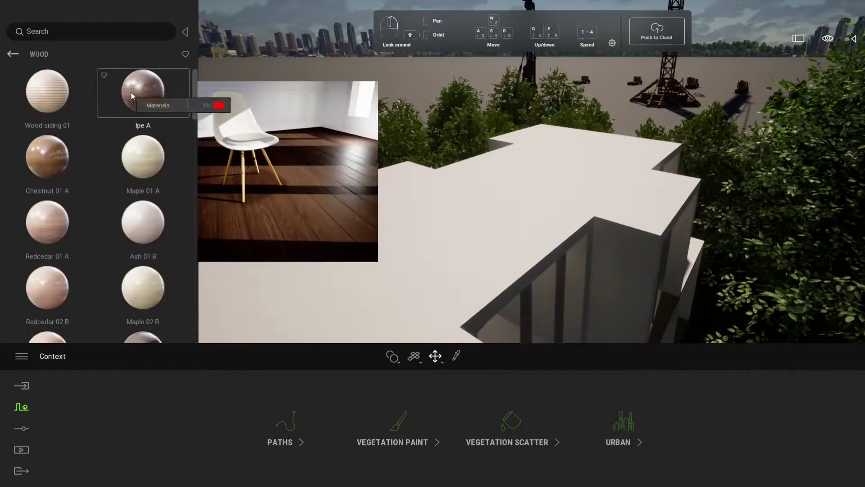
{"action": "left_click_drag", "start_coordinate": [142, 160], "coordinate": [470, 238]}
{"action": "scroll", "coordinate": [469, 237], "scroll_direction": "up", "scroll_amount": 5}
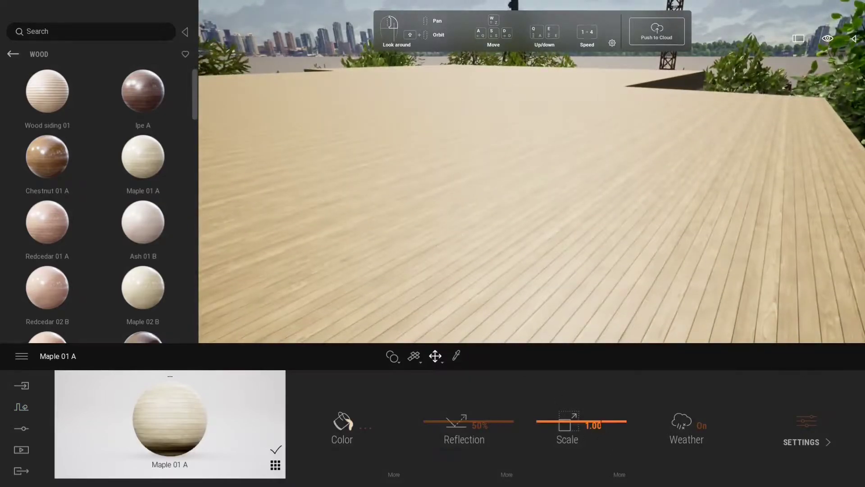
Open the Maple 01 A bump settings, show the Height Map's texture options, and look over the scene.
{"action": "left_click", "coordinate": [799, 421]}
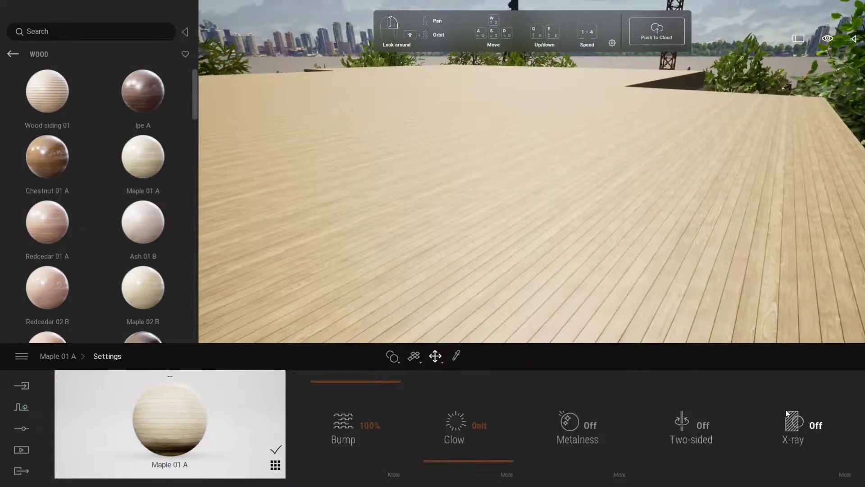
{"action": "left_click", "coordinate": [394, 470]}
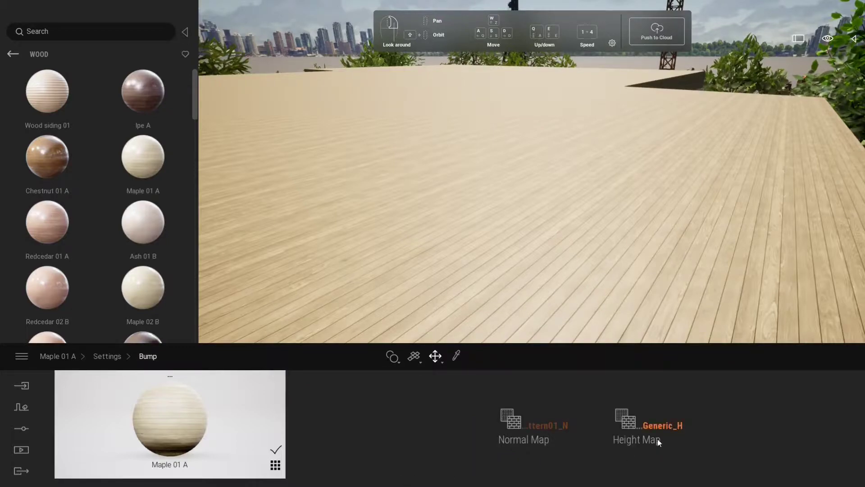
{"action": "right_click", "coordinate": [633, 414]}
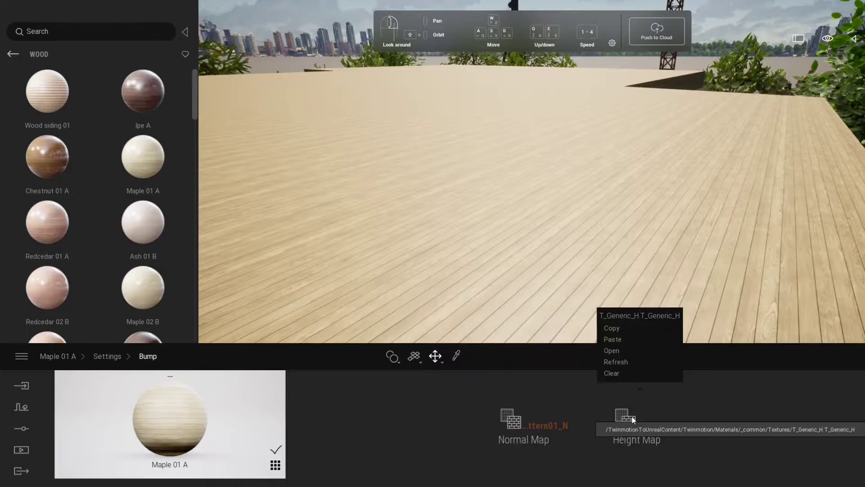
{"action": "mouse_move", "coordinate": [755, 241]}
{"action": "right_mouse_down"}
{"action": "mouse_move", "coordinate": [681, 245]}
{"action": "mouse_move", "coordinate": [649, 261]}
{"action": "mouse_move", "coordinate": [644, 225]}
{"action": "mouse_move", "coordinate": [653, 221]}
{"action": "mouse_move", "coordinate": [648, 242]}
{"action": "mouse_move", "coordinate": [561, 255]}
{"action": "mouse_move", "coordinate": [737, 241]}
{"action": "mouse_move", "coordinate": [627, 242]}
{"action": "mouse_move", "coordinate": [645, 240]}
{"action": "mouse_move", "coordinate": [643, 231]}
{"action": "mouse_move", "coordinate": [753, 228]}
{"action": "right_mouse_up"}
{"action": "key", "text": "w"}
{"action": "key", "text": "s"}
{"action": "key", "text": "s"}
{"action": "key", "text": "w"}
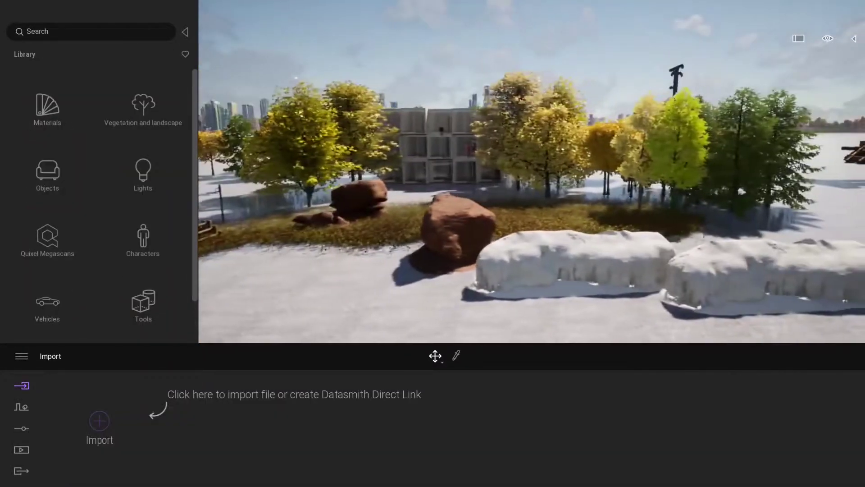
Open the Quixel Megascans 3D Asset categories and view the red rocks and ice cliffs from several positions.
{"action": "mouse_move", "coordinate": [531, 180]}
{"action": "right_mouse_down"}
{"action": "mouse_move", "coordinate": [600, 180]}
{"action": "mouse_move", "coordinate": [486, 182]}
{"action": "mouse_move", "coordinate": [531, 181]}
{"action": "right_mouse_up"}
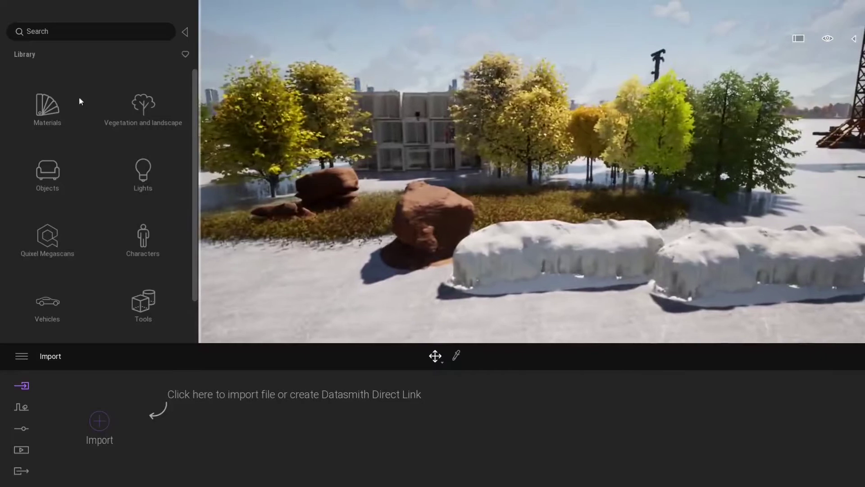
{"action": "left_click", "coordinate": [49, 243]}
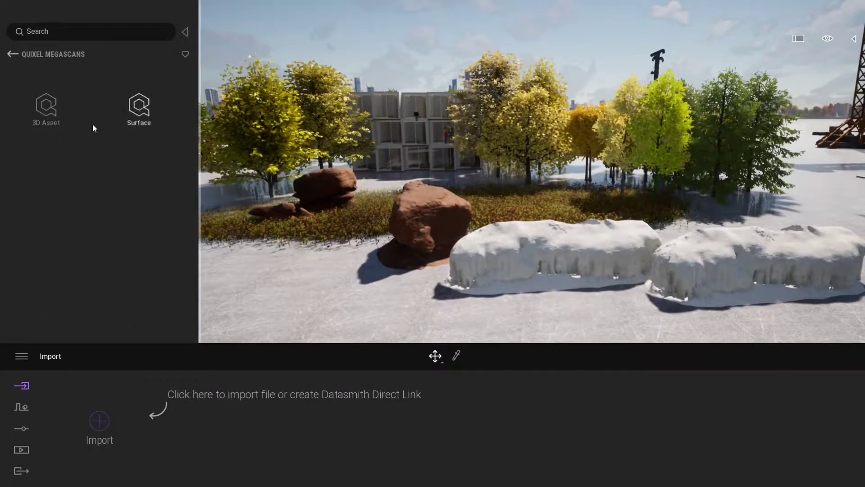
{"action": "left_click", "coordinate": [46, 108]}
{"action": "key", "text": "Down"}
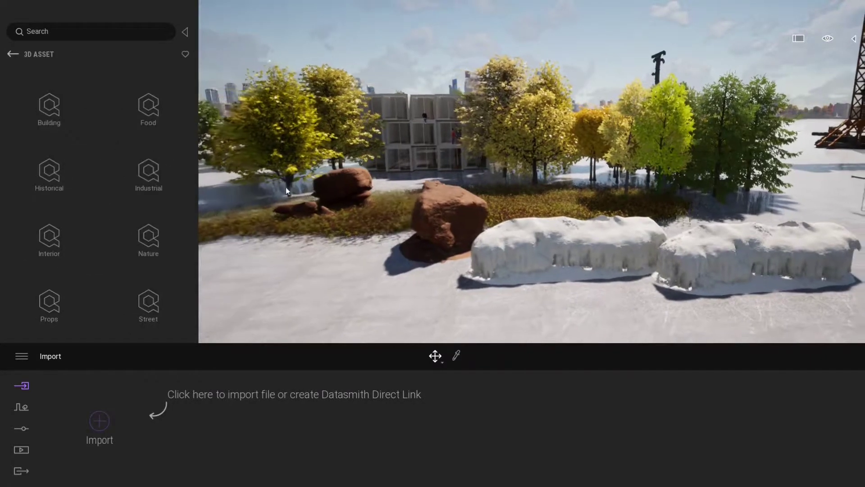
{"action": "key", "text": "Up"}
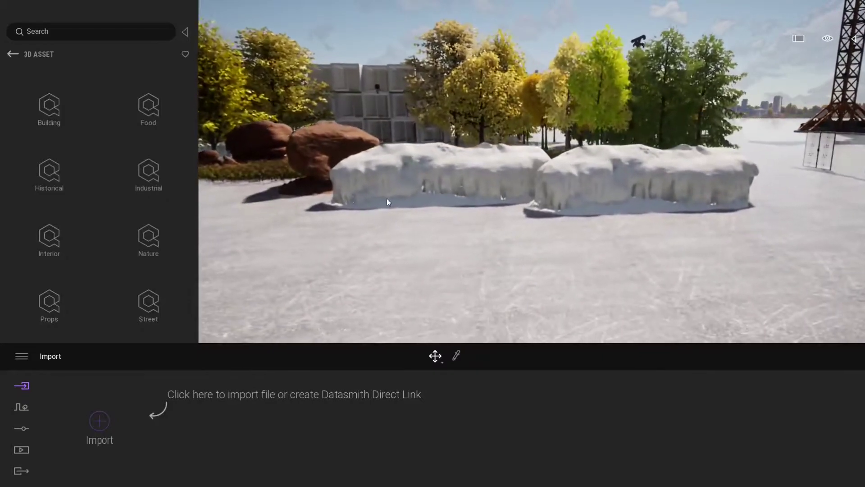
{"action": "key", "text": "Down"}
{"action": "right_click_drag", "start_coordinate": [365, 196], "coordinate": [534, 218]}
{"action": "right_click_drag", "start_coordinate": [629, 237], "coordinate": [685, 208]}
{"action": "key", "text": "w"}
{"action": "key", "text": "a"}
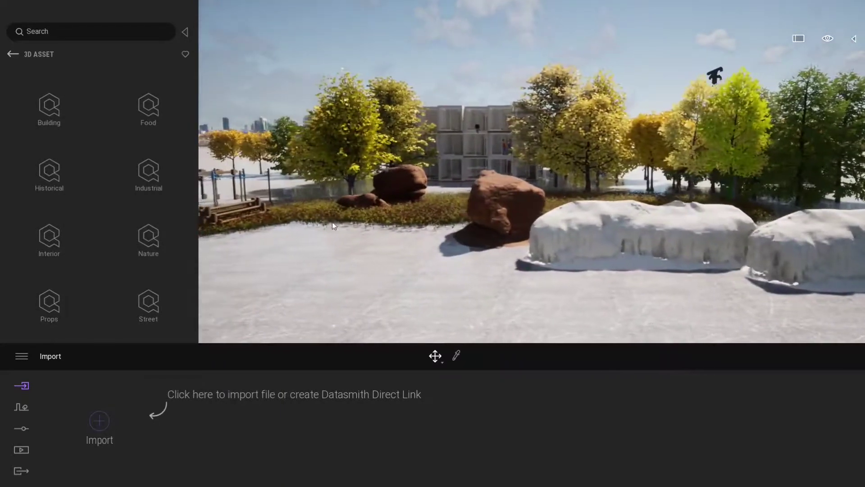
Check the Building category of the Megascans 3D assets, and open the Props collection under Street.
{"action": "left_click", "coordinate": [49, 113]}
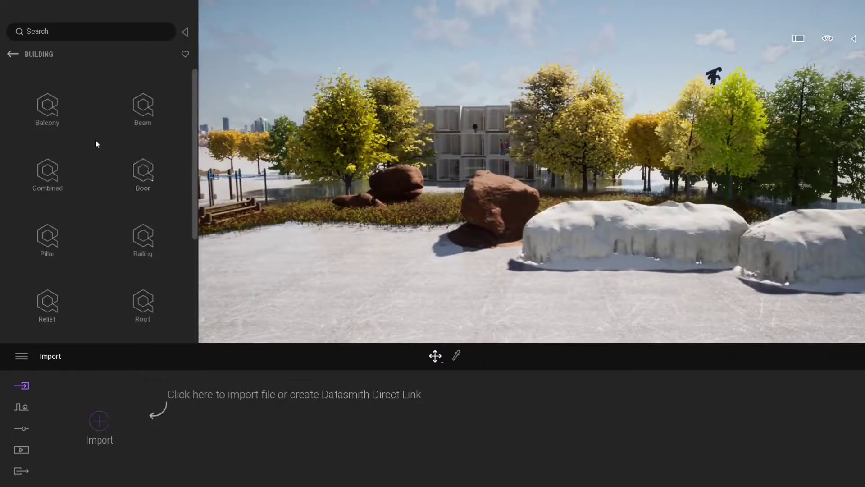
{"action": "left_click", "coordinate": [12, 53]}
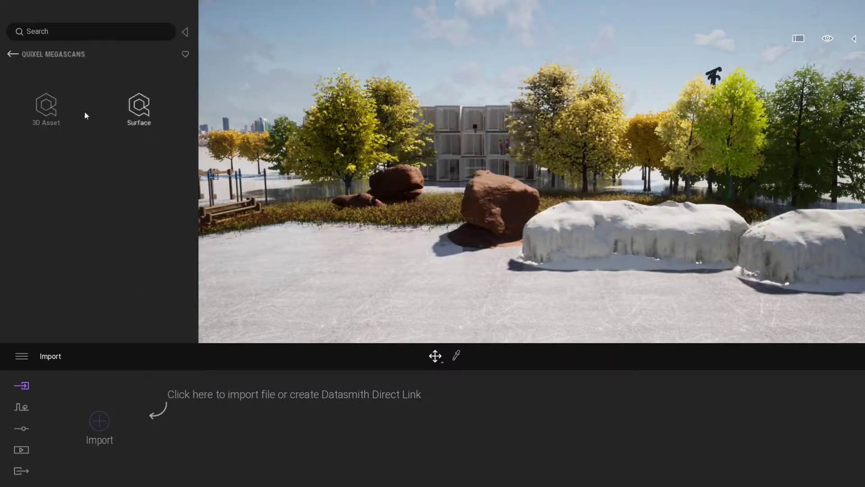
{"action": "mouse_move", "coordinate": [401, 285]}
{"action": "right_mouse_down"}
{"action": "mouse_move", "coordinate": [462, 285]}
{"action": "mouse_move", "coordinate": [405, 284]}
{"action": "right_mouse_up"}
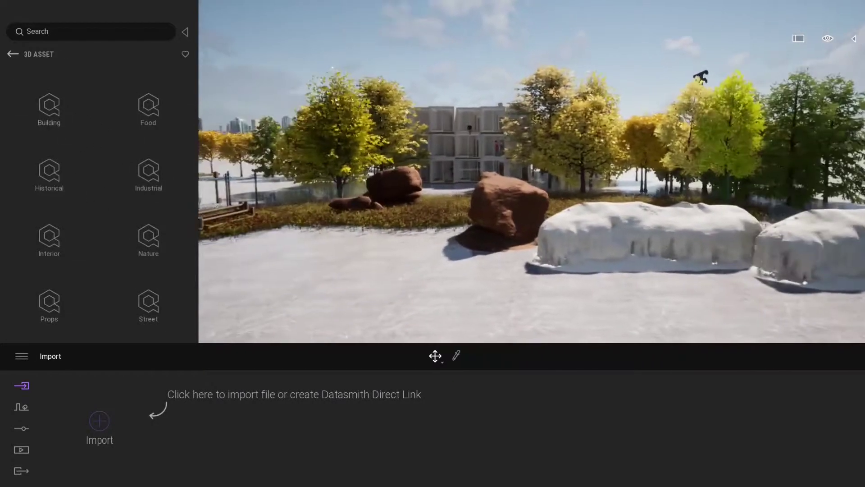
{"action": "left_click", "coordinate": [143, 309]}
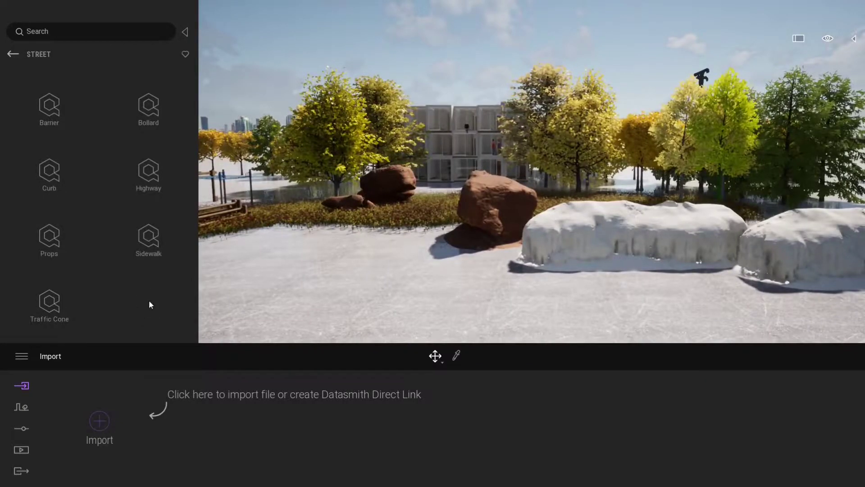
{"action": "left_click", "coordinate": [33, 246]}
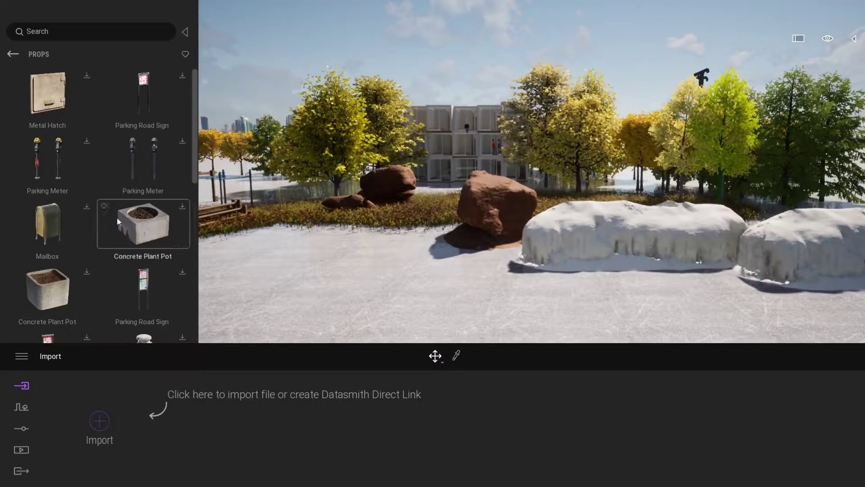
Browse the Megascans street props, including fire hydrants, mailboxes and trash cans, while viewing the snowy scene.
{"action": "scroll", "coordinate": [119, 233], "scroll_direction": "down", "scroll_amount": 2}
{"action": "scroll", "coordinate": [118, 232], "scroll_direction": "down", "scroll_amount": 2}
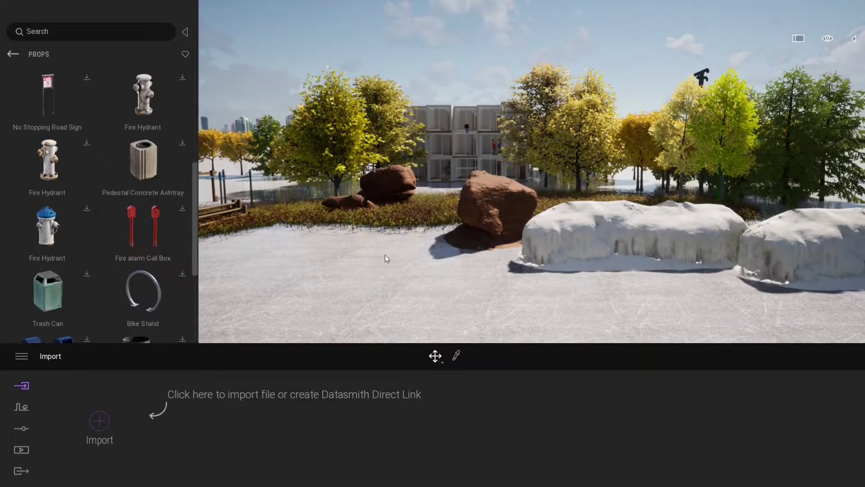
{"action": "key", "text": "a"}
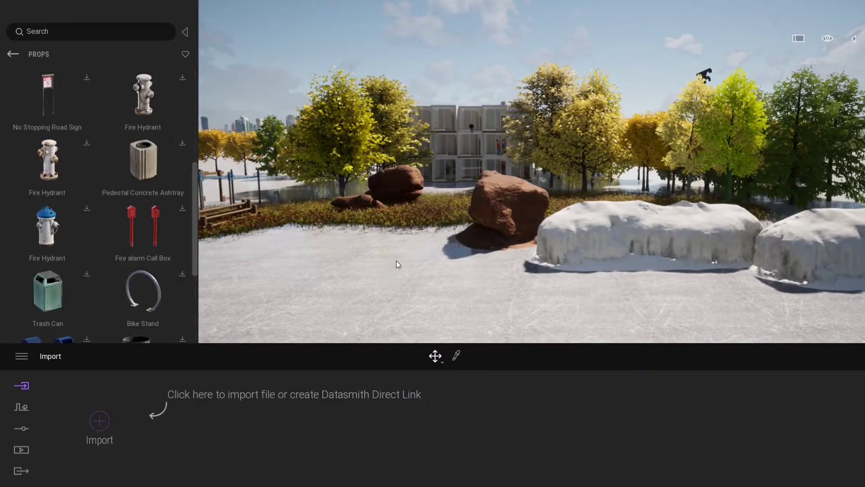
{"action": "right_click_drag", "start_coordinate": [373, 259], "coordinate": [396, 261]}
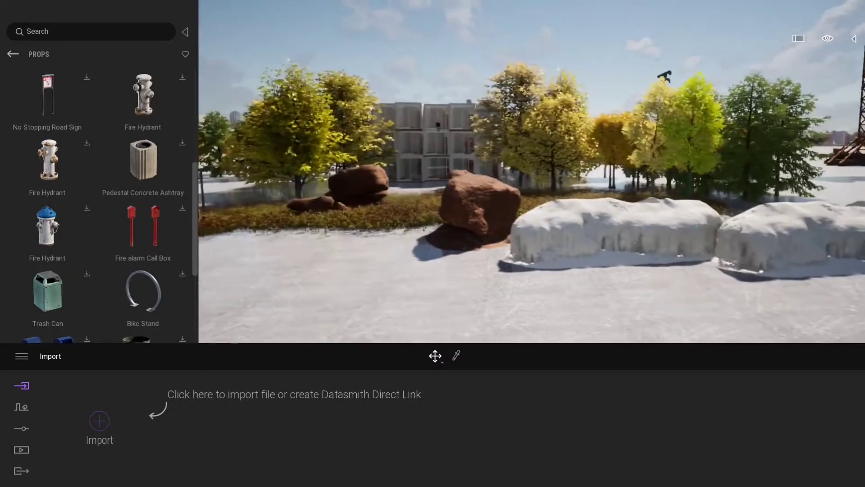
{"action": "key", "text": "a"}
{"action": "key", "text": "w"}
{"action": "scroll", "coordinate": [105, 235], "scroll_direction": "down", "scroll_amount": 2}
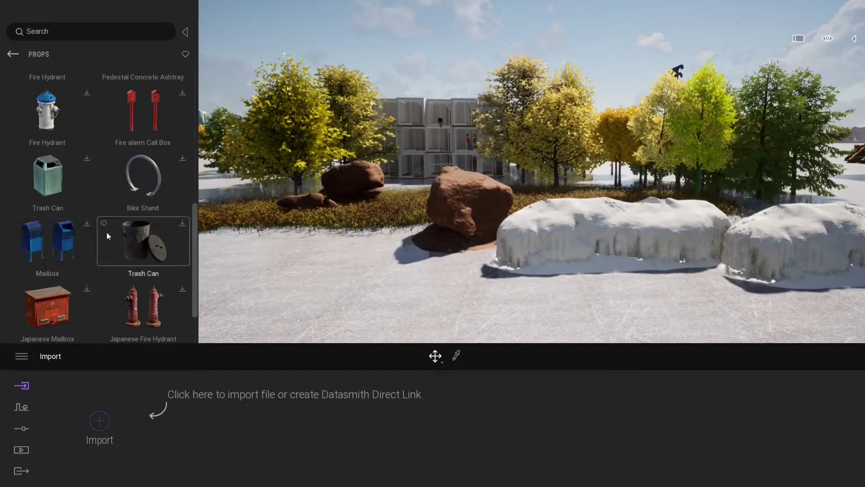
{"action": "scroll", "coordinate": [97, 245], "scroll_direction": "down", "scroll_amount": 1}
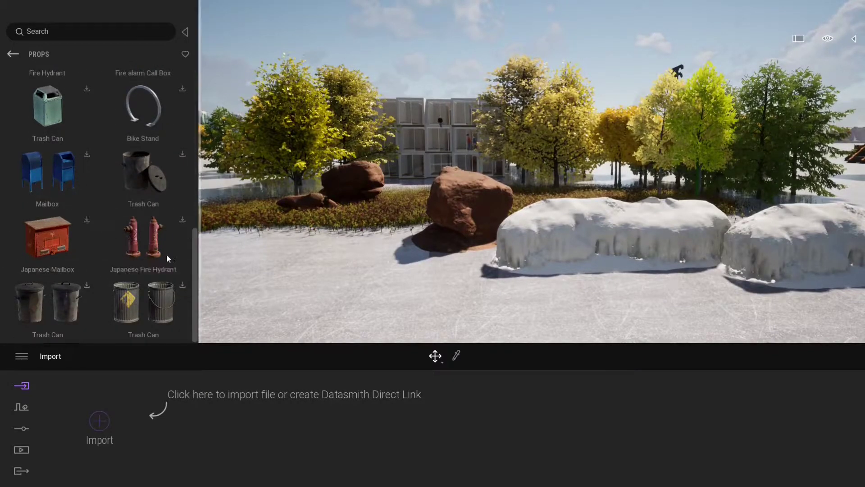
{"action": "scroll", "coordinate": [135, 230], "scroll_direction": "up", "scroll_amount": 1}
{"action": "scroll", "coordinate": [112, 212], "scroll_direction": "up", "scroll_amount": 3}
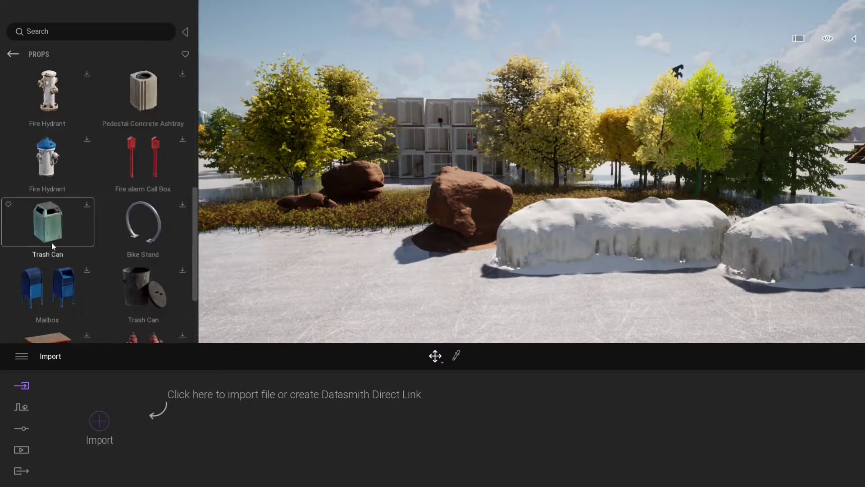
{"action": "scroll", "coordinate": [126, 226], "scroll_direction": "down", "scroll_amount": 4}
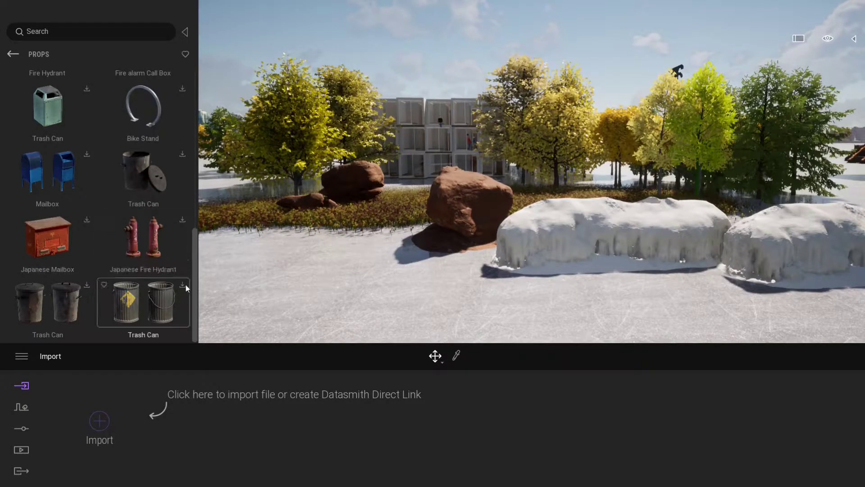
{"action": "mouse_move", "coordinate": [196, 276]}
{"action": "left_mouse_down"}
{"action": "mouse_move", "coordinate": [169, 184]}
{"action": "mouse_move", "coordinate": [195, 106]}
{"action": "mouse_move", "coordinate": [180, 189]}
{"action": "mouse_move", "coordinate": [193, 263]}
{"action": "left_mouse_up"}
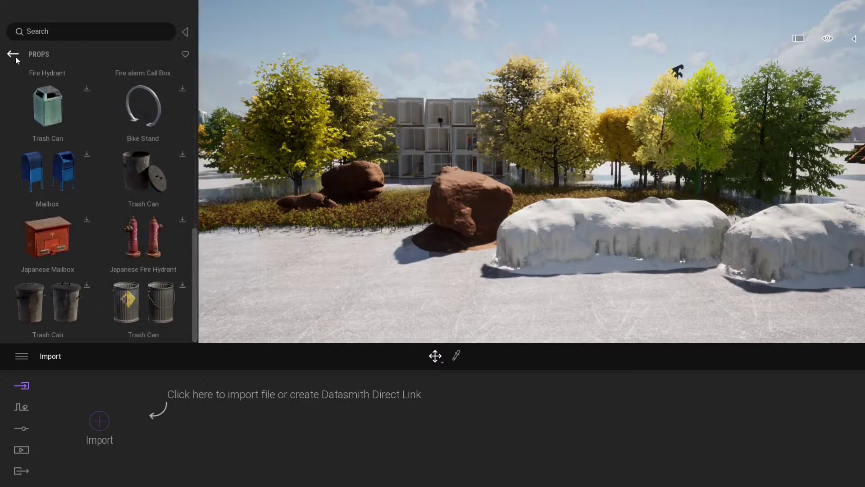
{"action": "scroll", "coordinate": [93, 161], "scroll_direction": "up", "scroll_amount": 2}
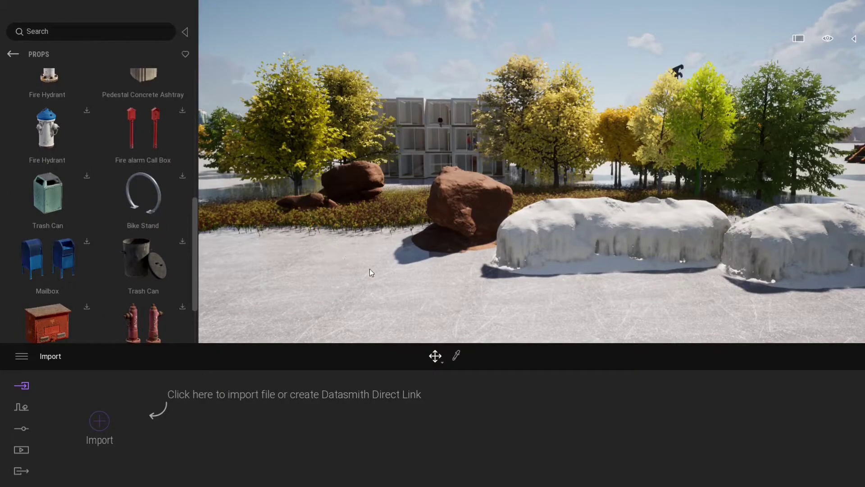
{"action": "key", "text": "a"}
{"action": "right_click_drag", "start_coordinate": [417, 282], "coordinate": [383, 282]}
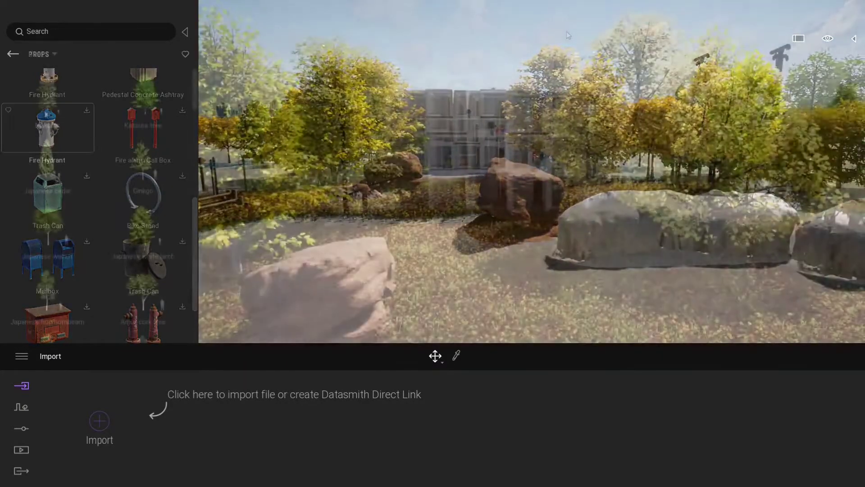